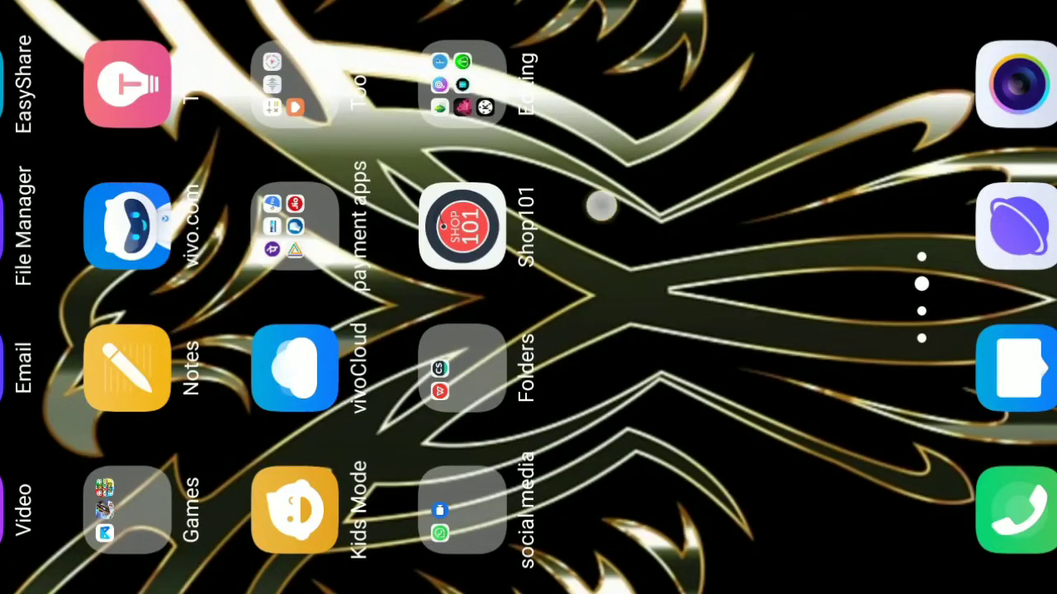
Look through the My Business and Editing folders on the home screens, then launch Pixaloop.
drag(602, 207, 601, 429)
click(18, 508)
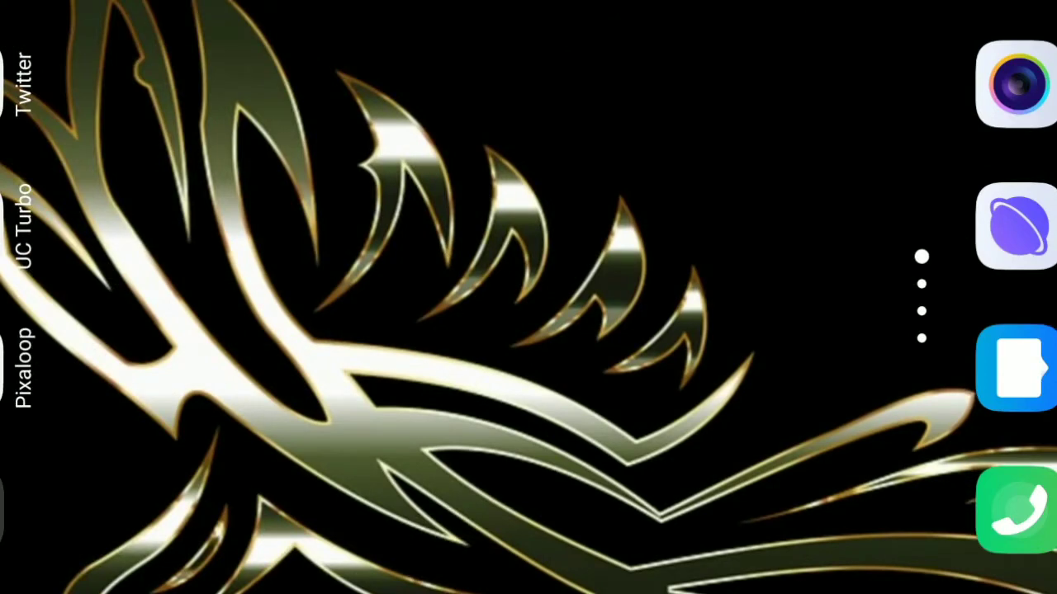
click(867, 297)
drag(602, 429, 602, 207)
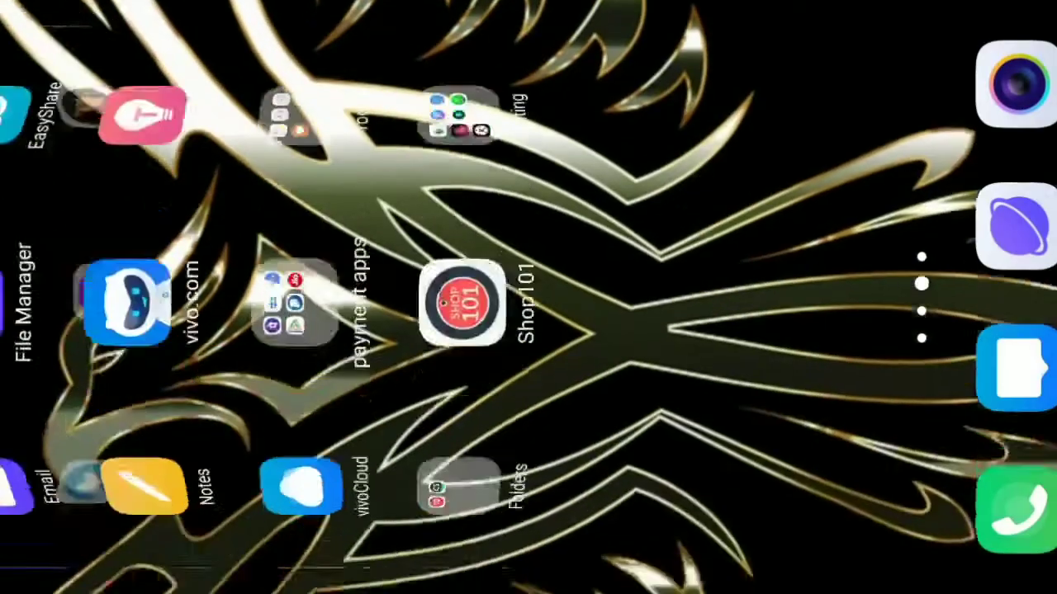
click(462, 83)
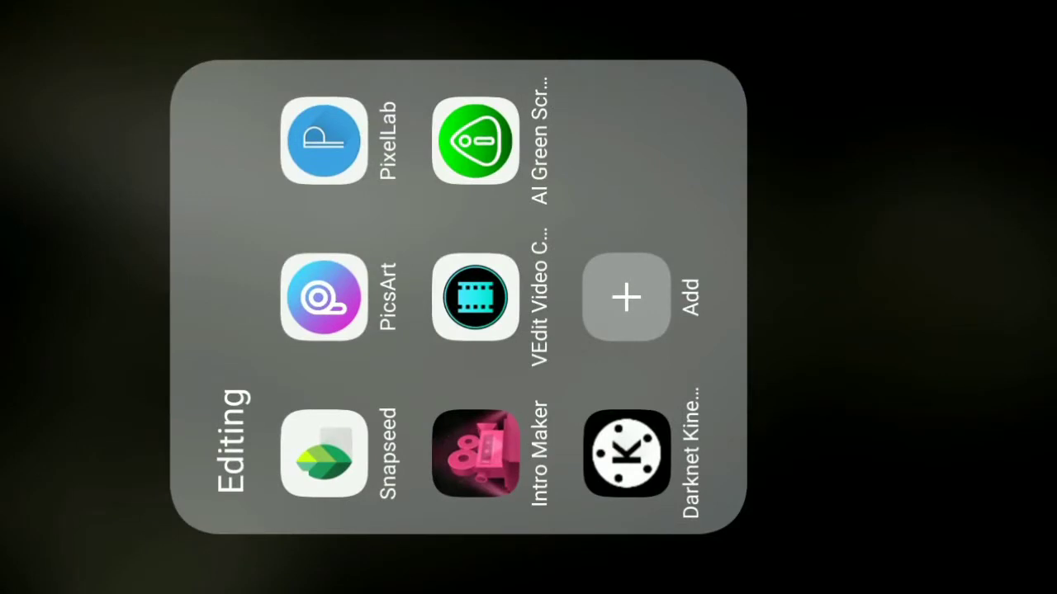
click(867, 297)
drag(601, 207, 602, 429)
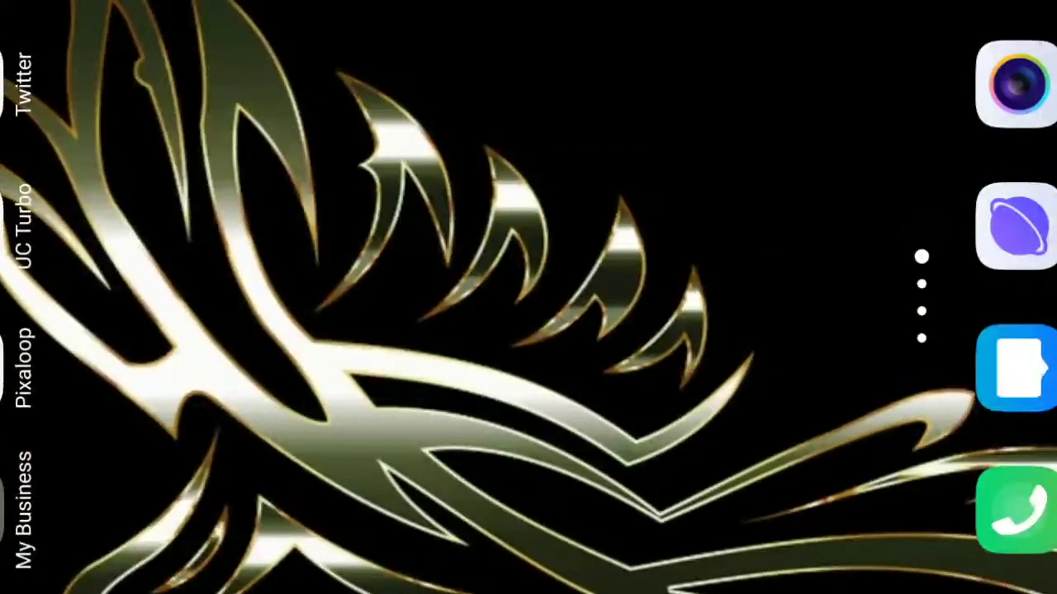
click(17, 368)
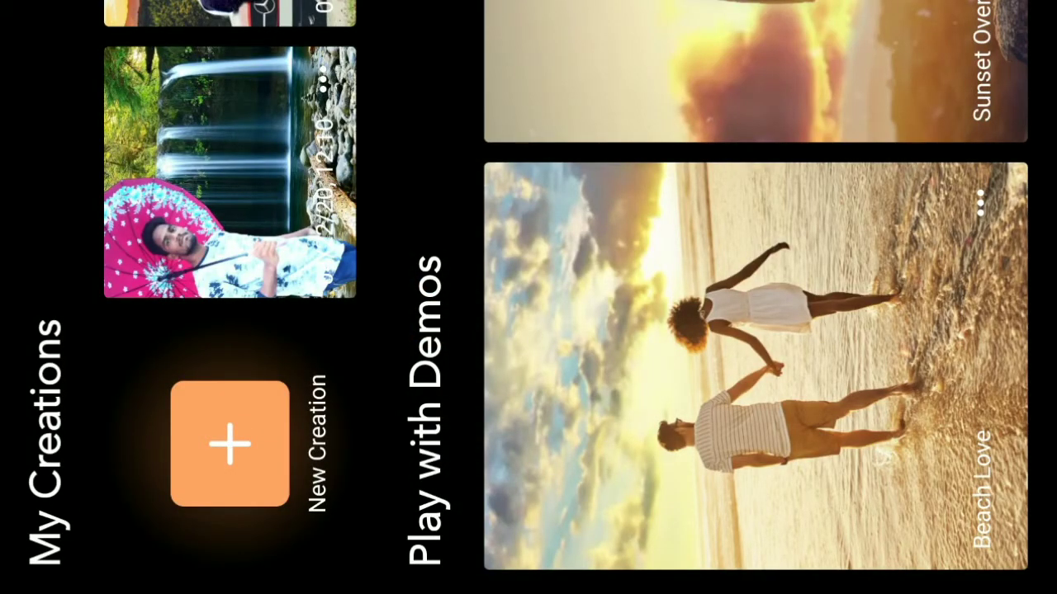
Start a new creation from the waterfall photo of the man with the pink umbrella.
click(229, 443)
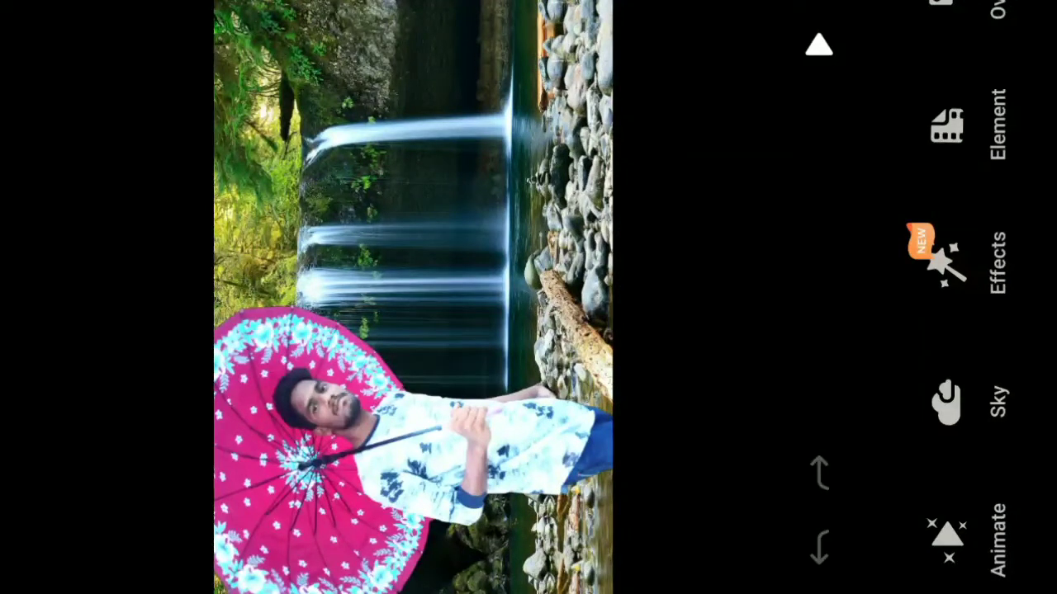
Draw a Path flow arrow across the lowest waterfall stream.
drag(335, 44, 68, 28)
scroll(967, 526, down, 5)
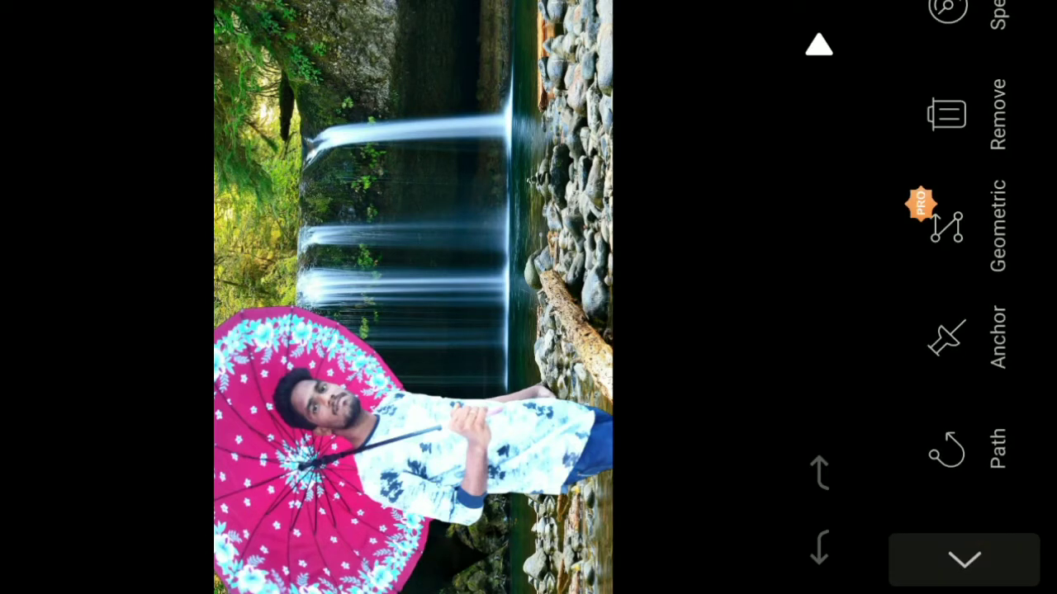
click(958, 445)
drag(372, 299, 493, 306)
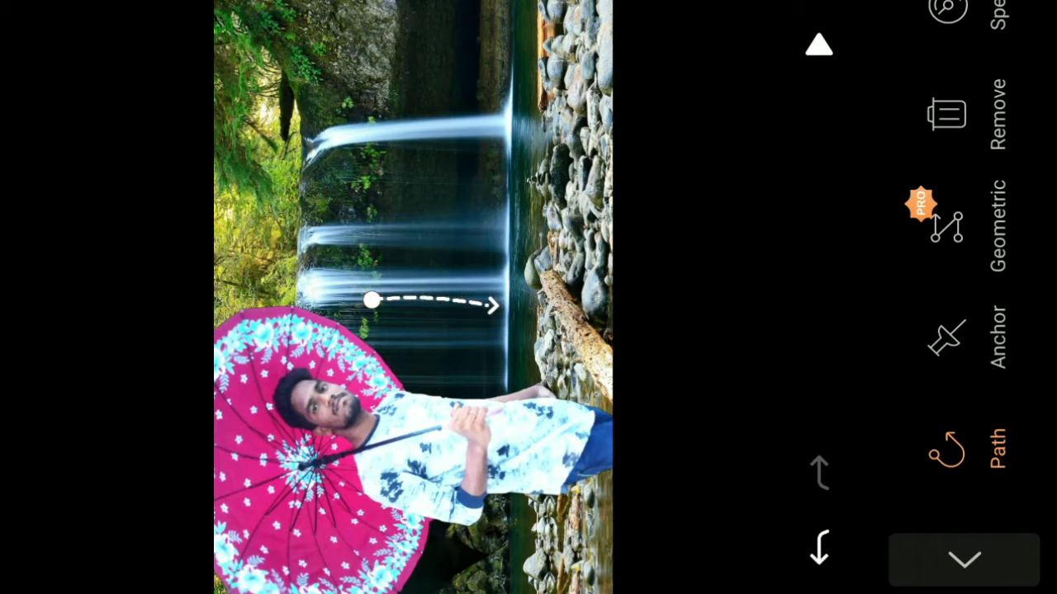
Draw three more flow arrows along the upper waterfall streams and preview the flowing water.
drag(350, 261, 504, 227)
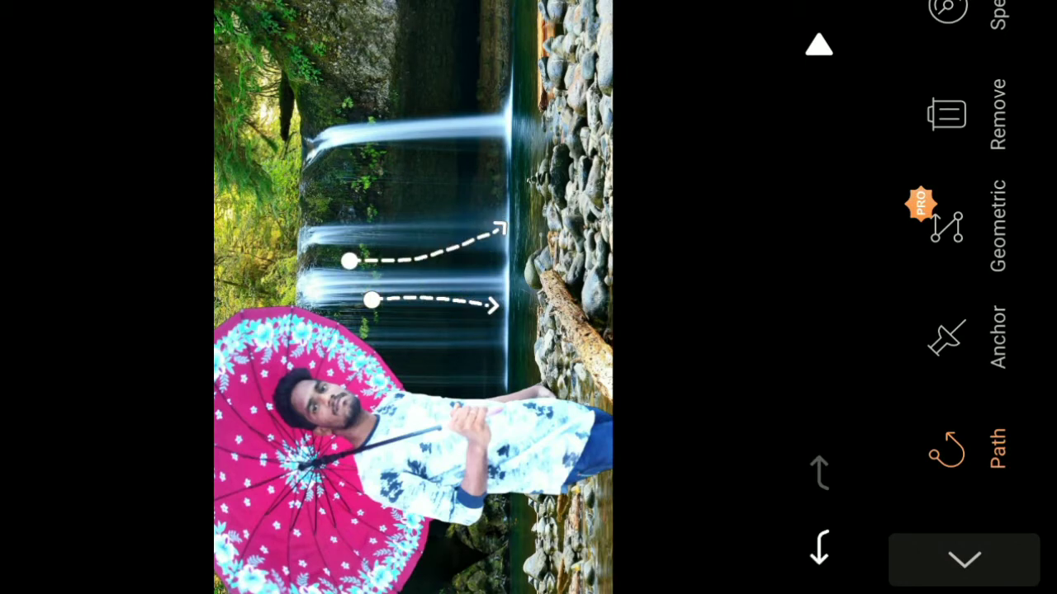
drag(350, 178, 529, 147)
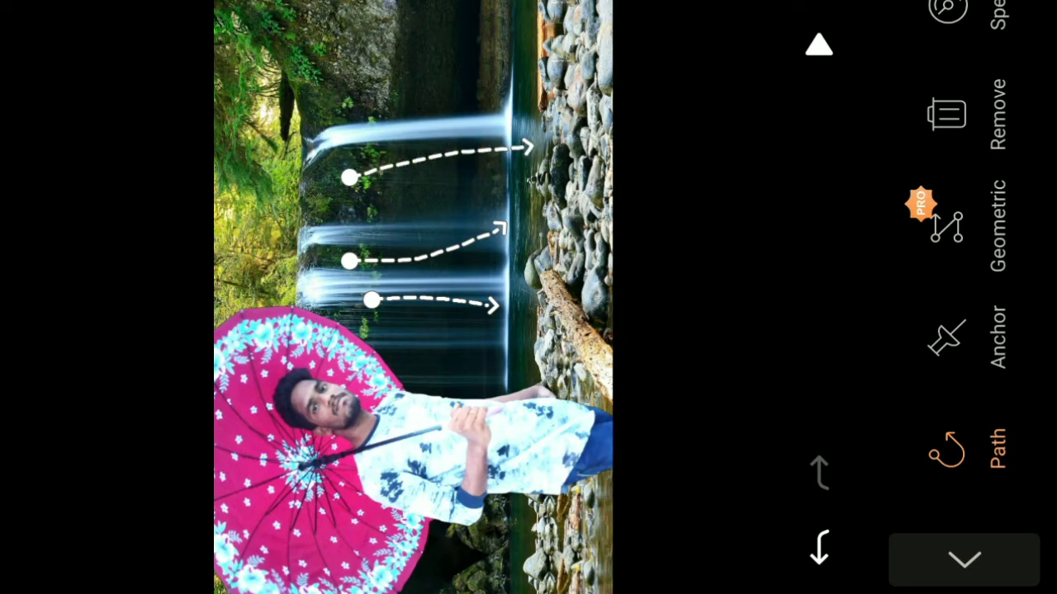
mouse_move(356, 116)
mouse_down()
mouse_move(415, 106)
mouse_move(523, 39)
mouse_up()
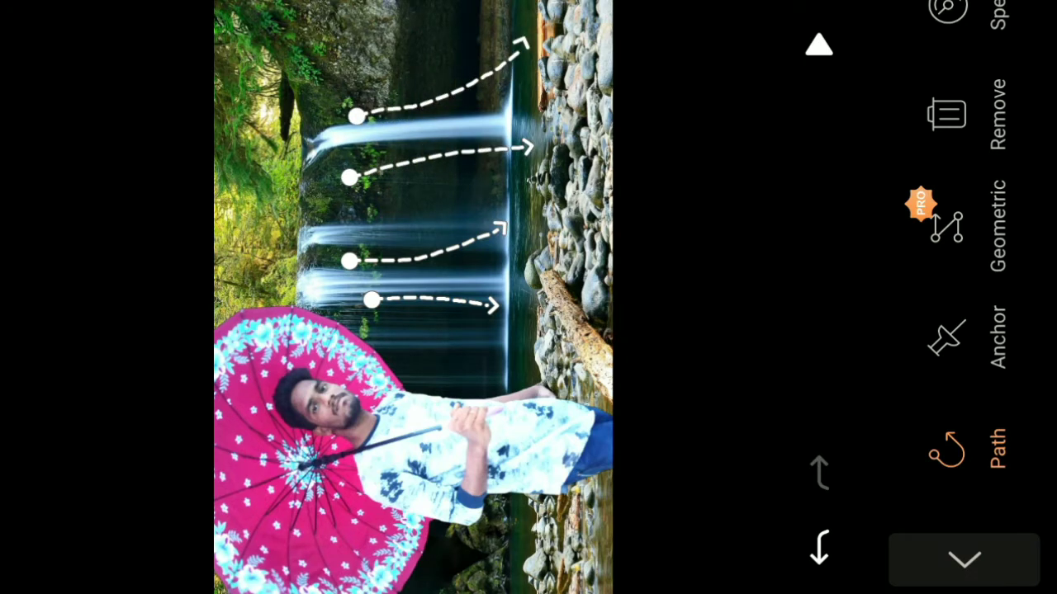
click(819, 45)
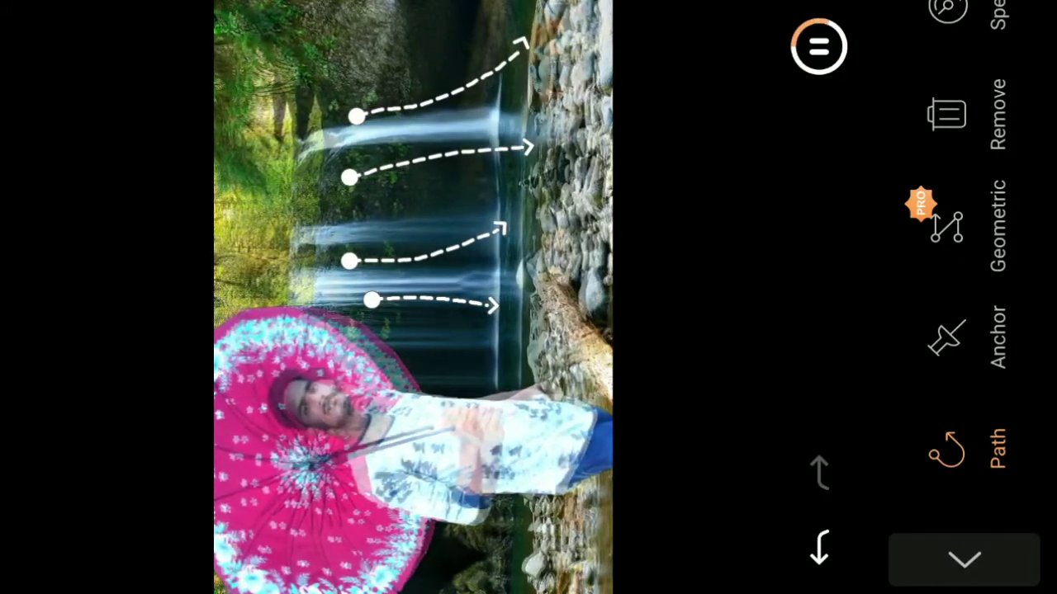
Anchor the umbrella, the waterfall's left edge and foliage beside the top fall, checking the preview.
click(958, 337)
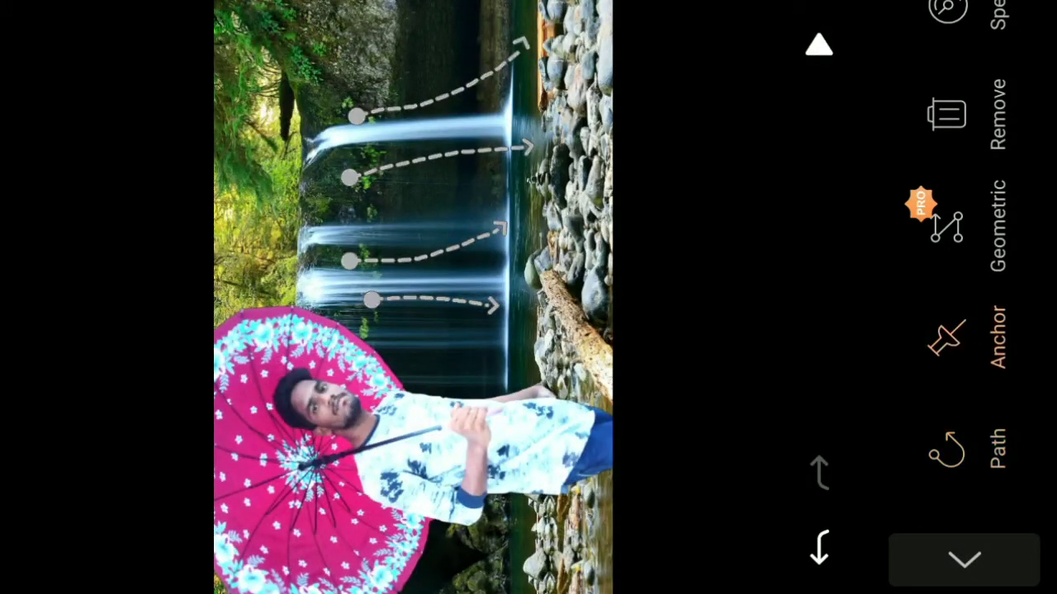
click(271, 320)
click(360, 342)
click(819, 46)
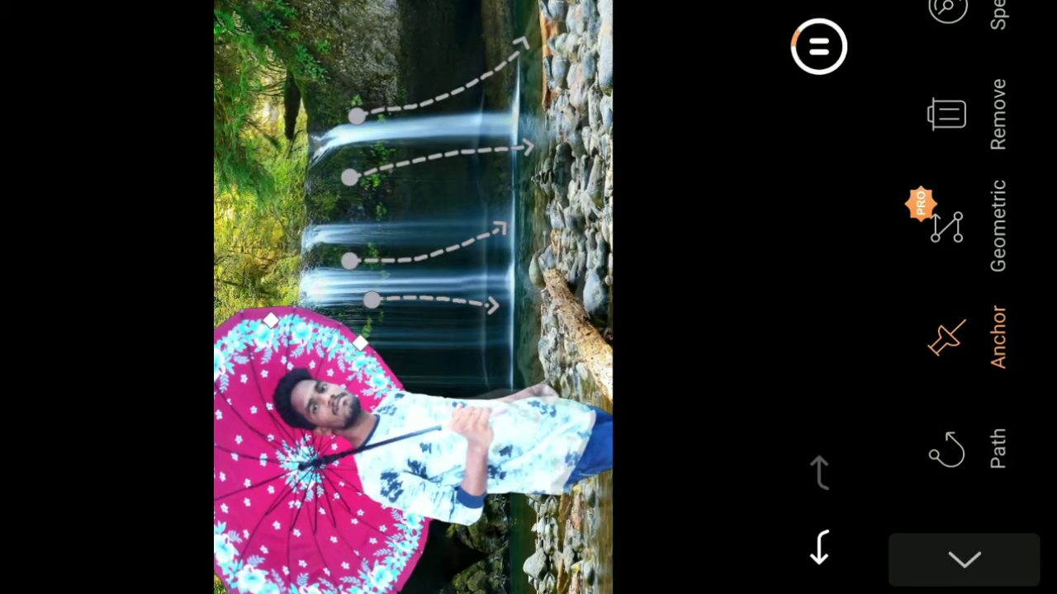
click(796, 14)
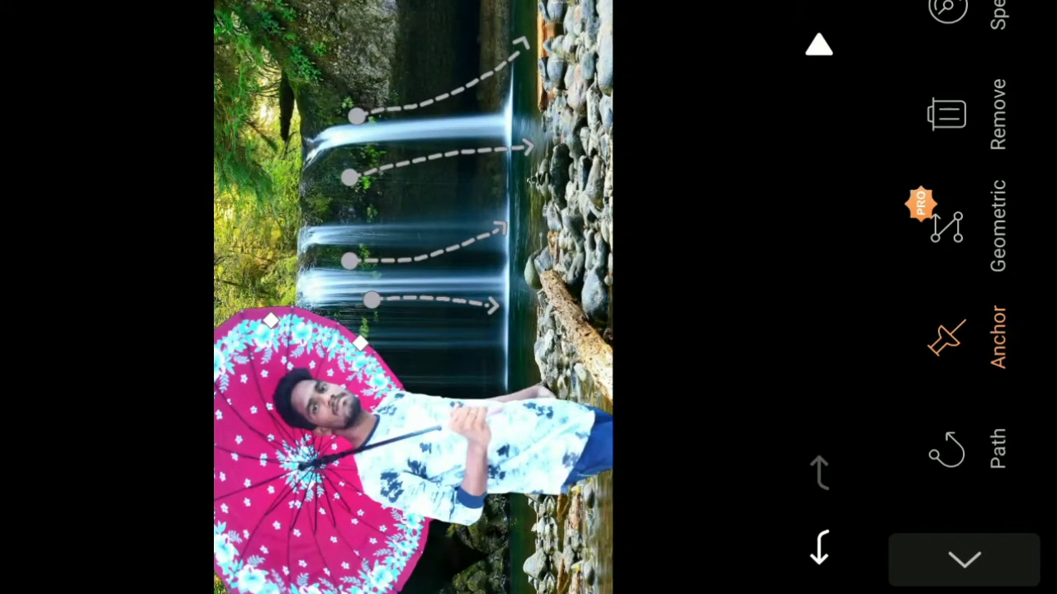
click(292, 287)
click(296, 92)
click(819, 44)
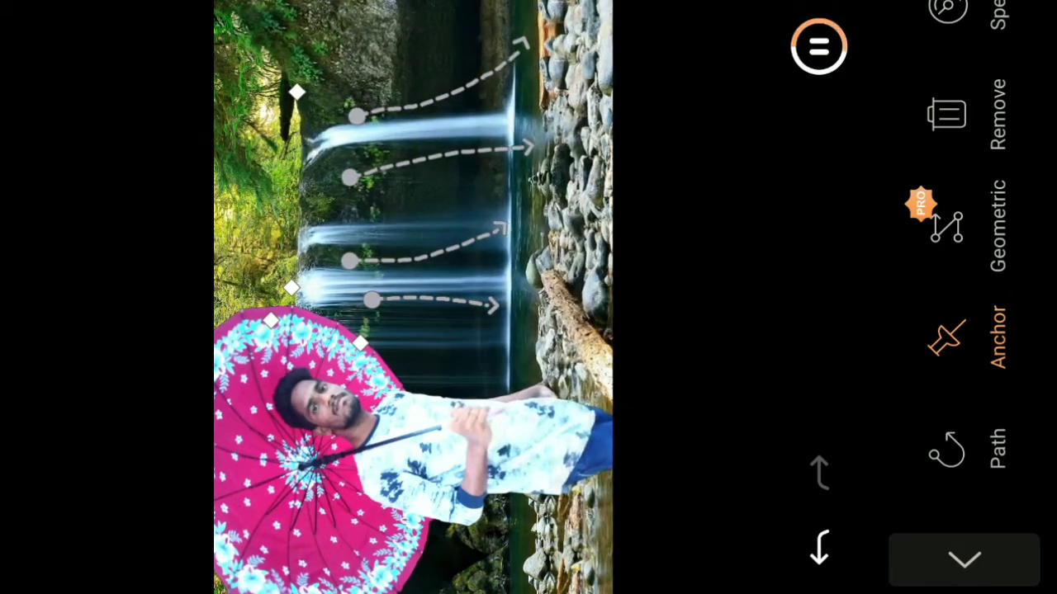
Anchor the top foliage and rocks along the image's top edge and beside the top waterfall.
click(246, 24)
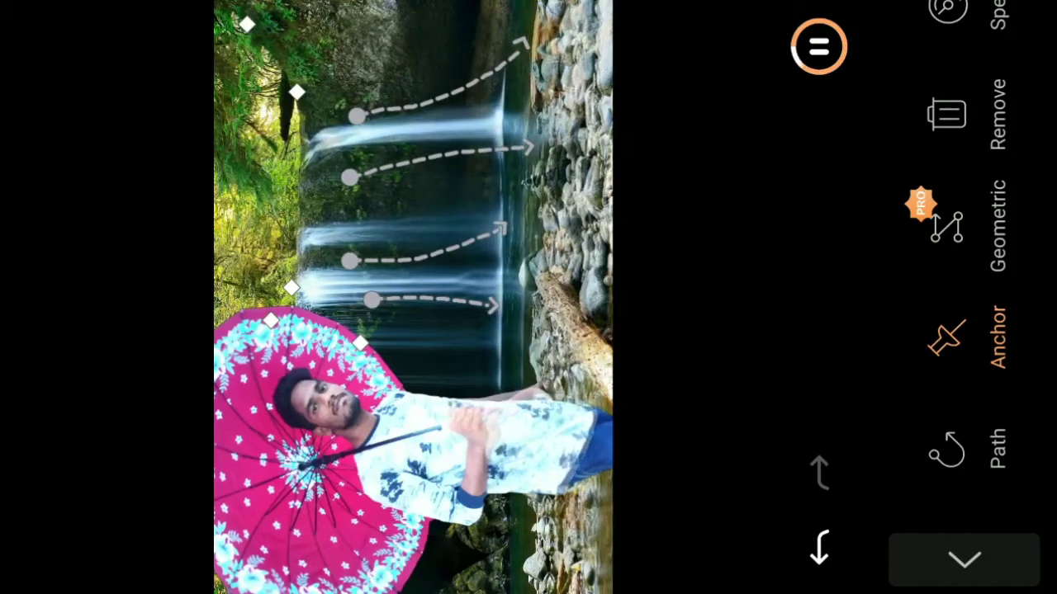
click(276, 52)
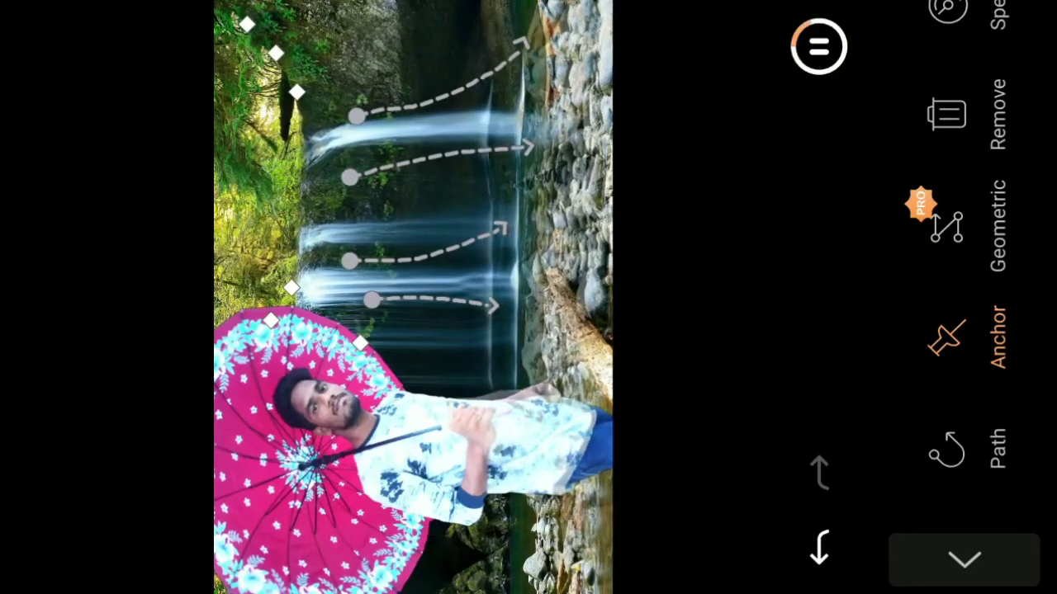
click(326, 46)
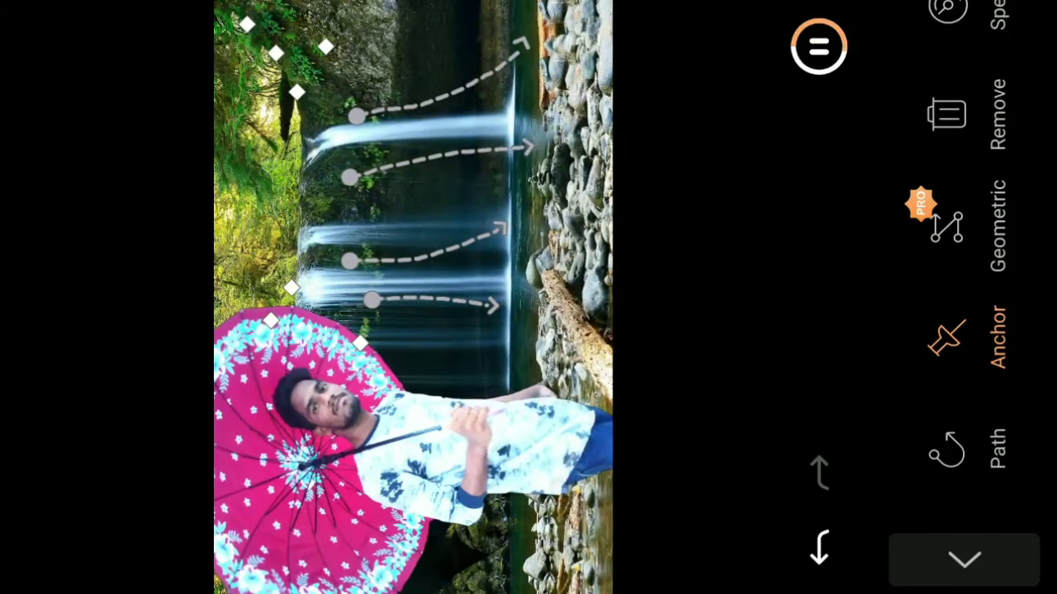
click(364, 69)
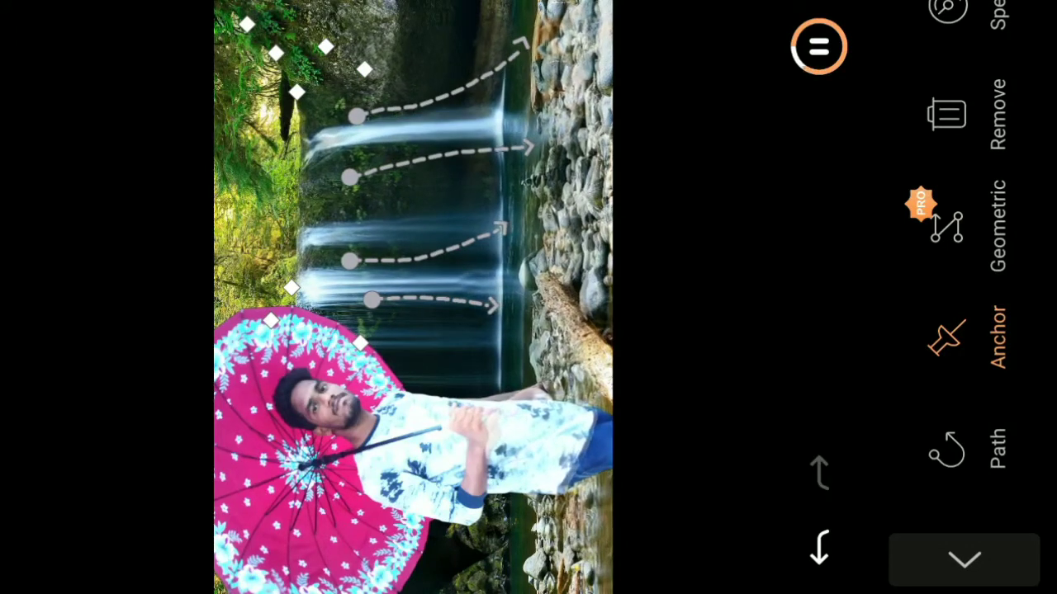
click(411, 47)
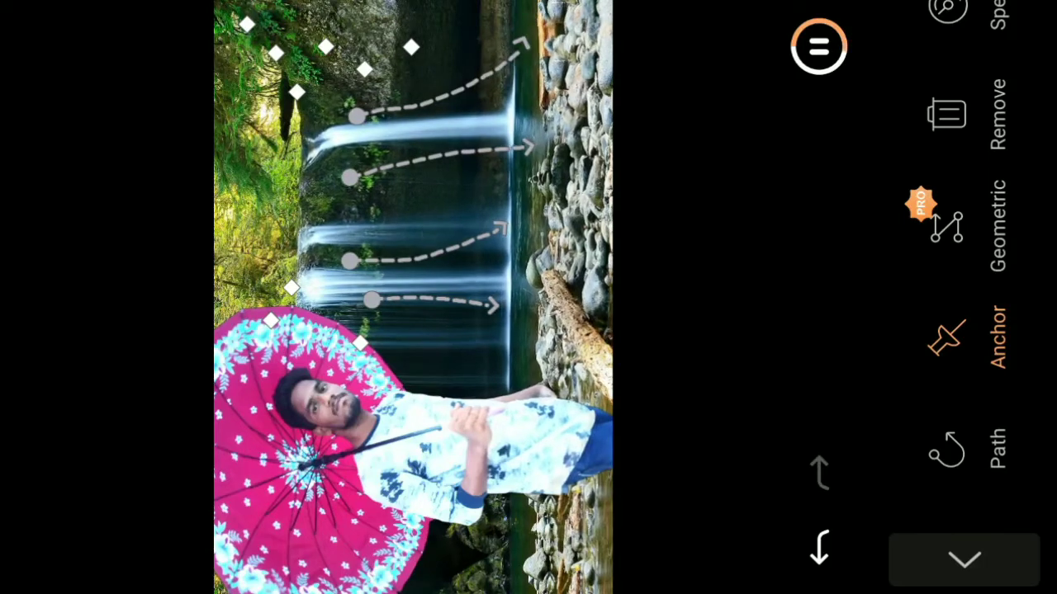
click(323, 114)
click(364, 86)
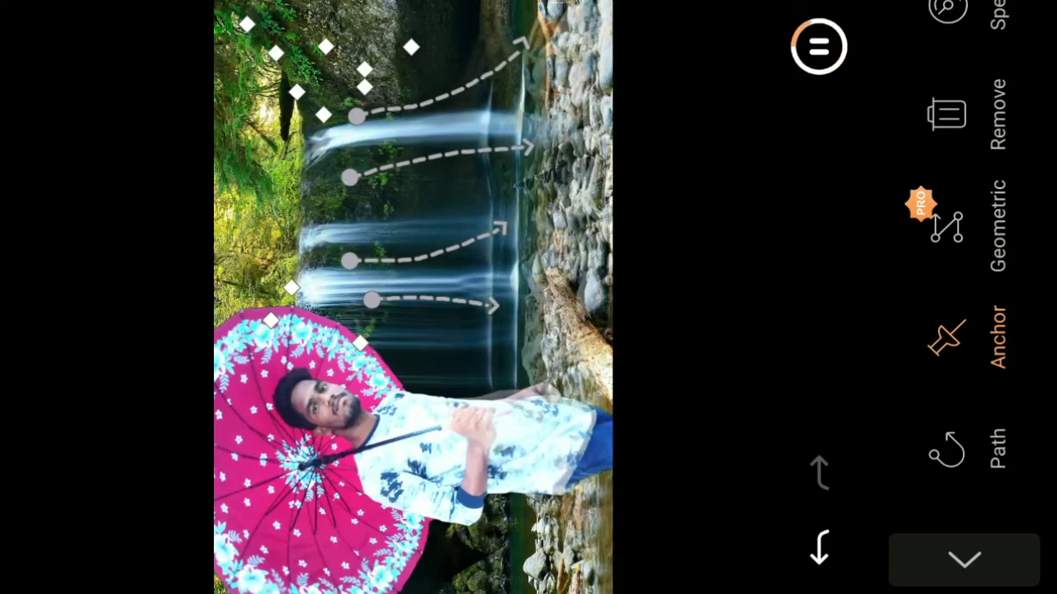
Anchor spots beside and left of the second and third waterfalls.
click(379, 146)
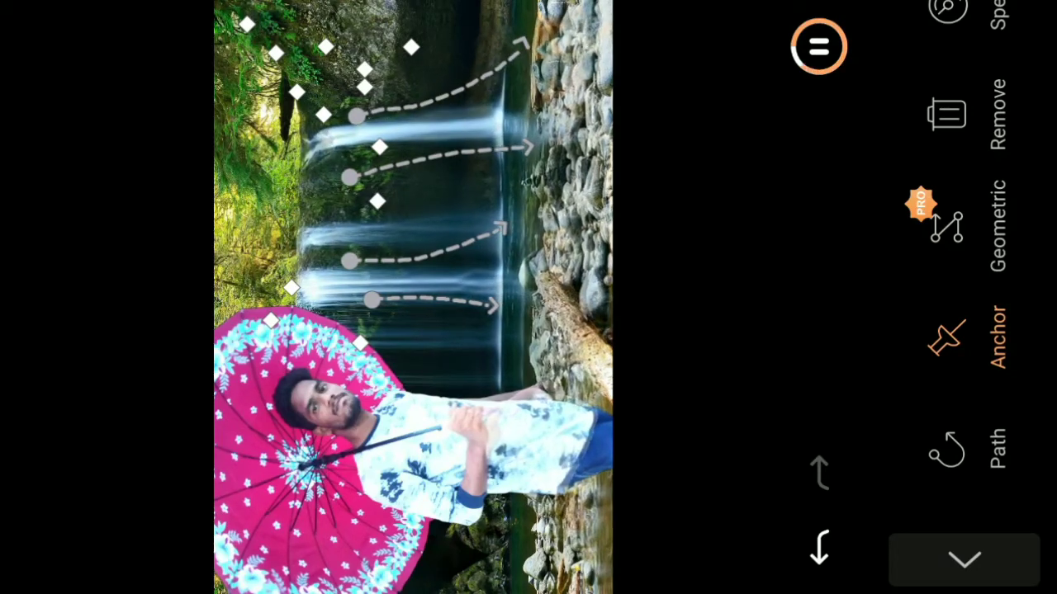
click(323, 215)
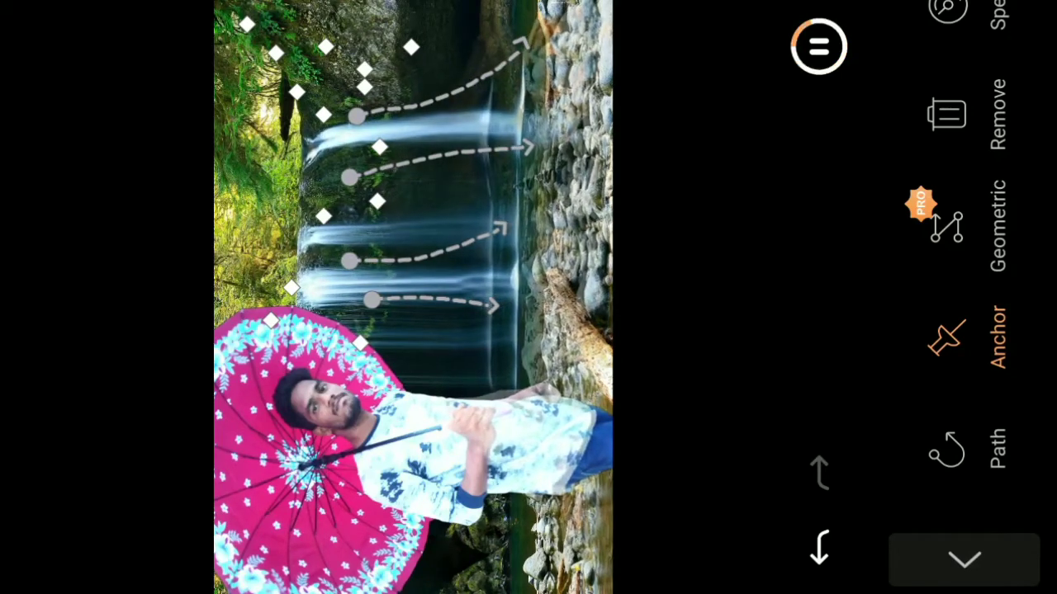
click(310, 171)
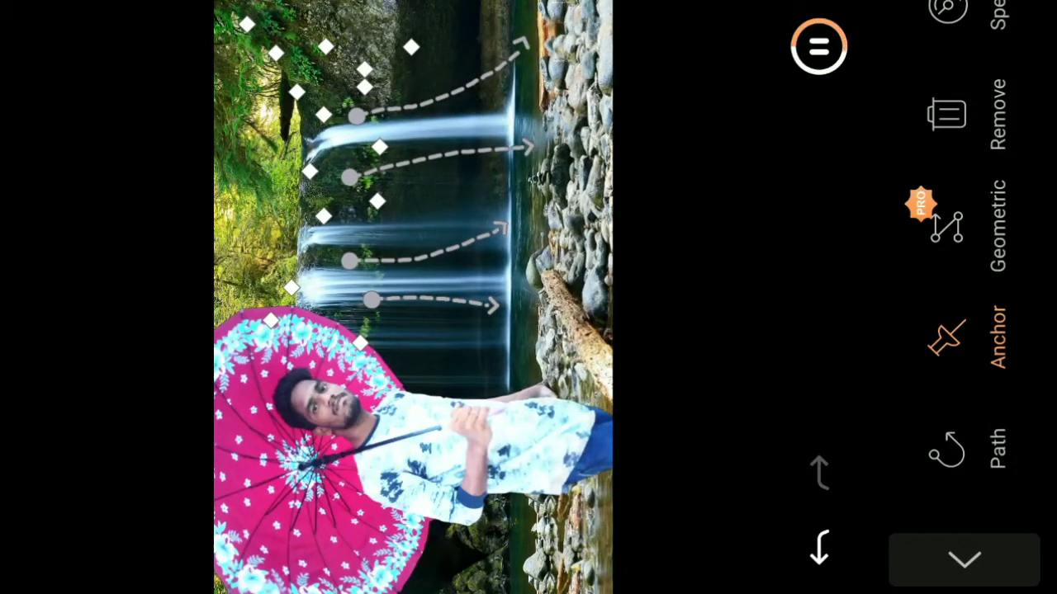
click(338, 157)
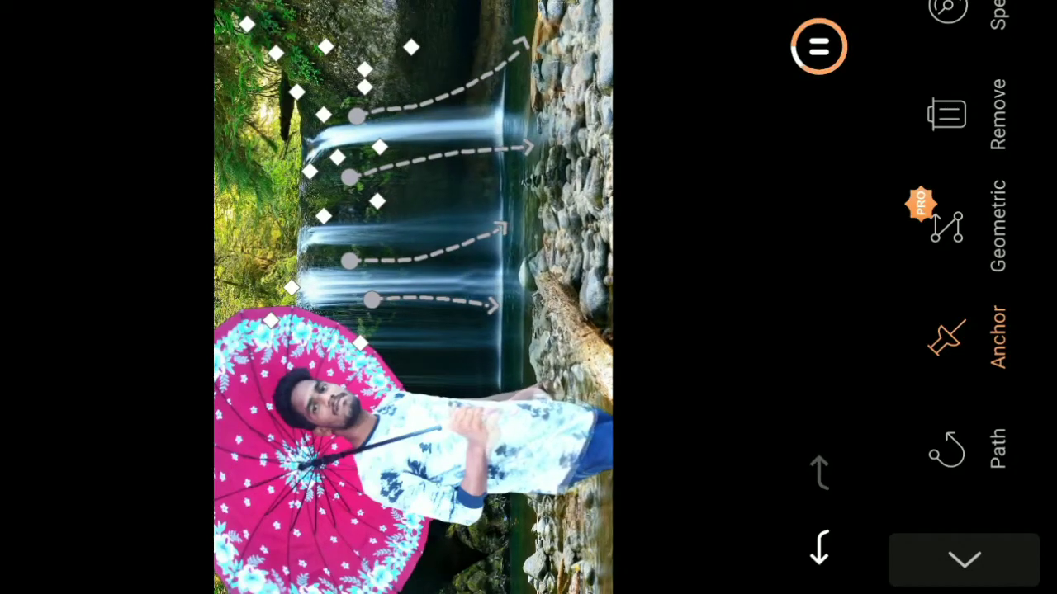
click(325, 252)
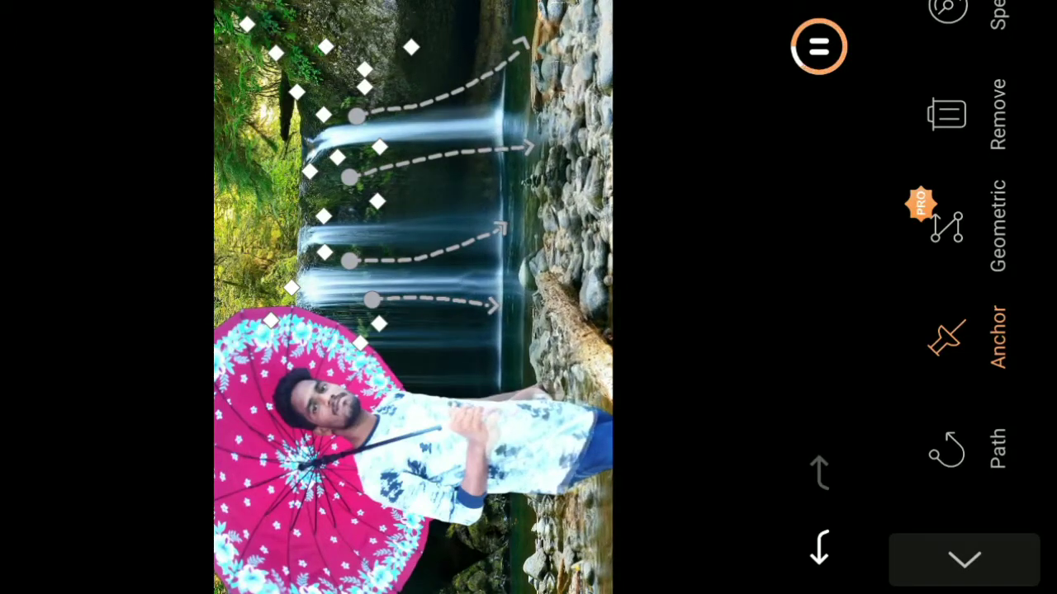
Anchor the man's shirt, a spot by the umbrella, and rocks near the log and waterfall.
click(336, 315)
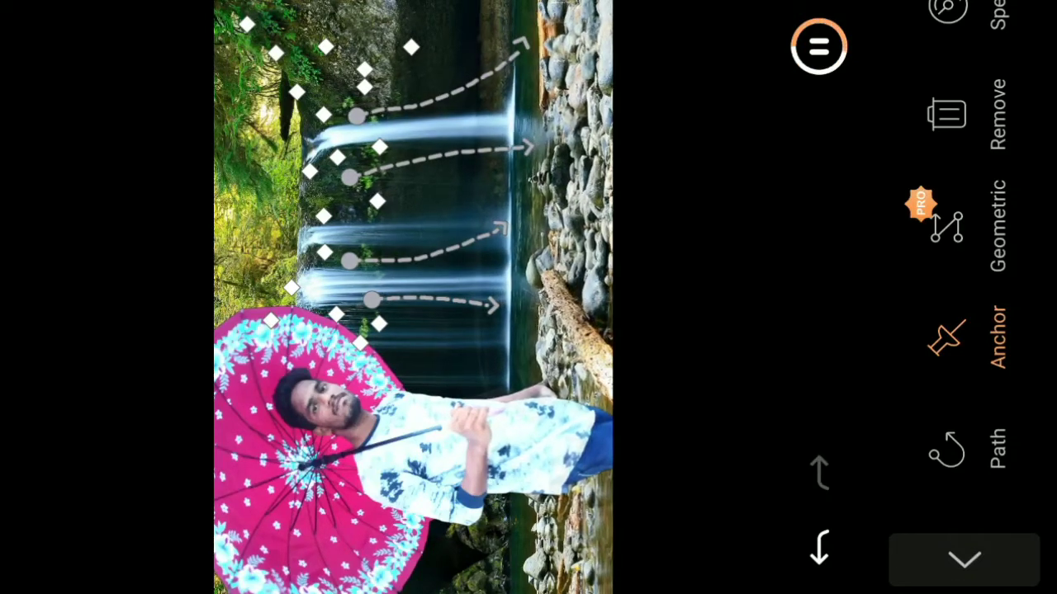
click(464, 402)
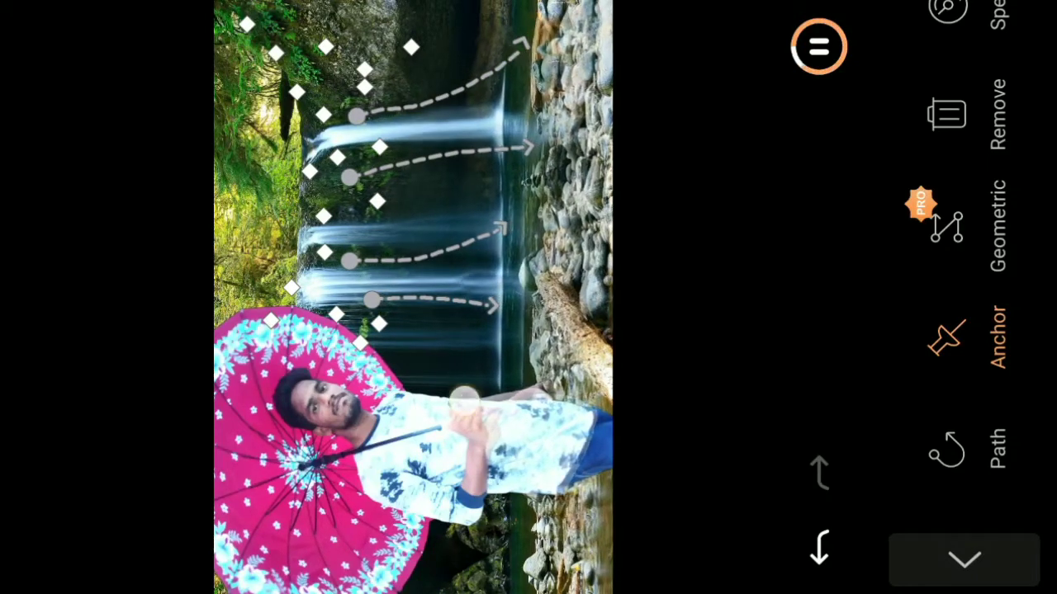
click(592, 398)
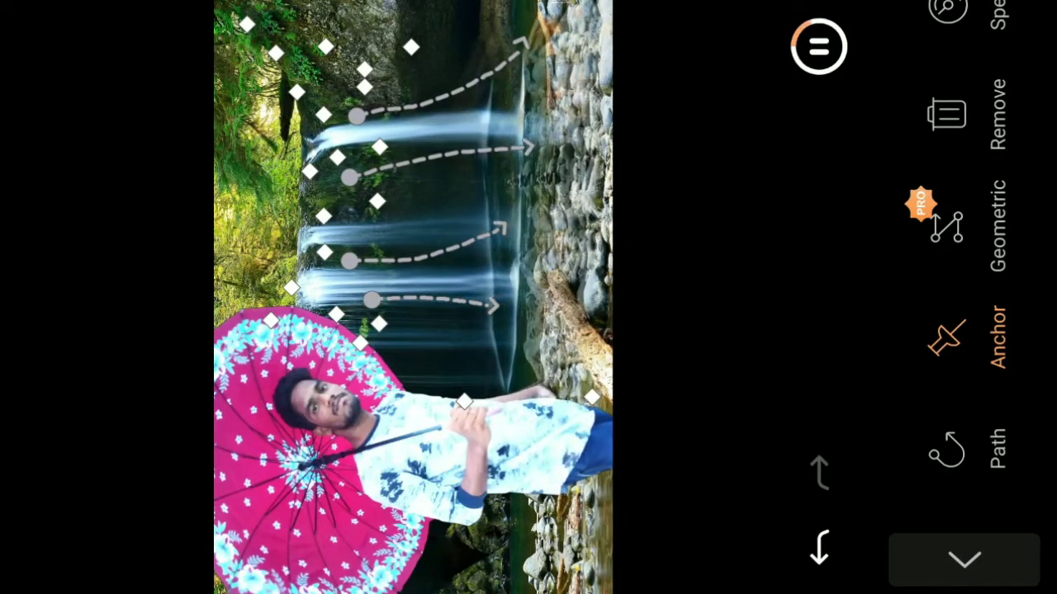
click(553, 357)
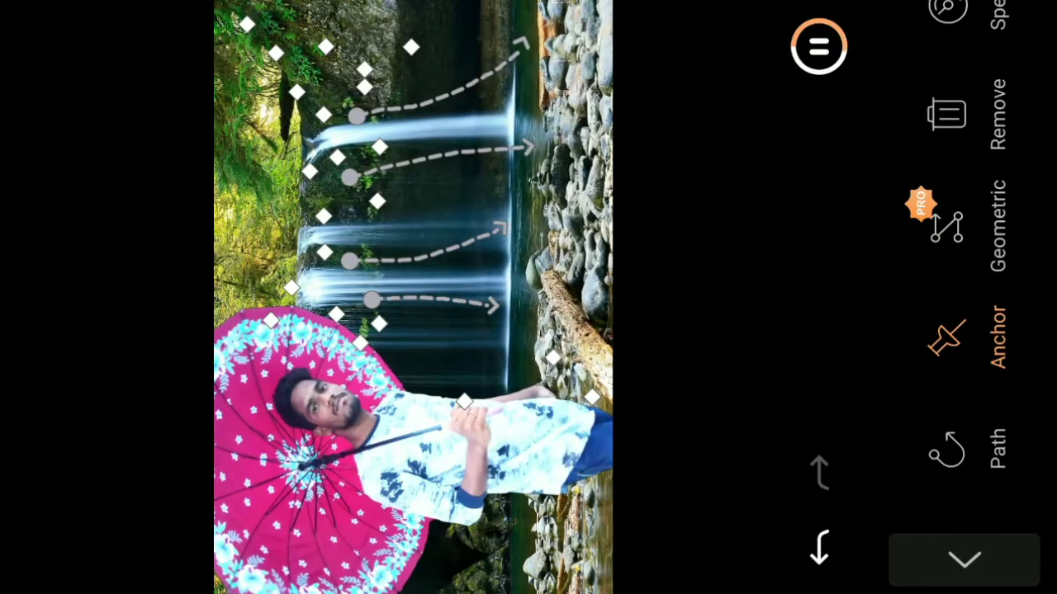
click(562, 272)
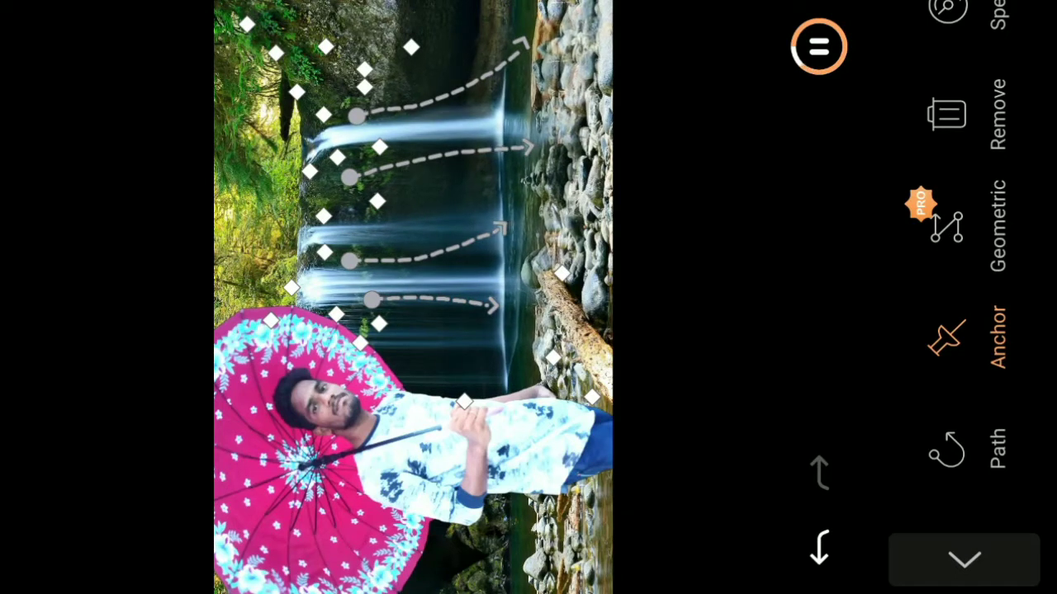
click(542, 202)
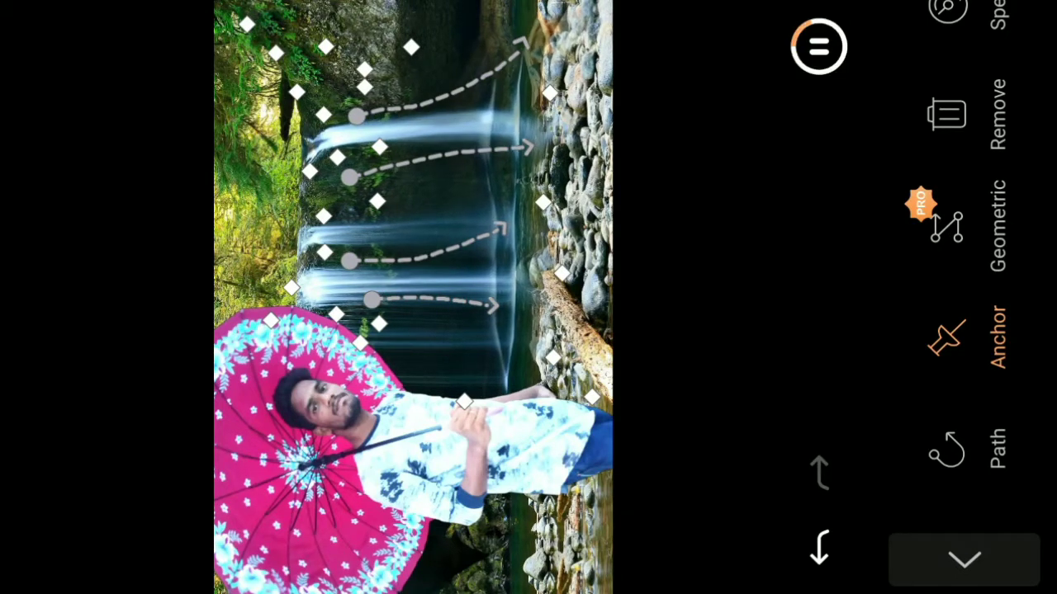
Anchor the rocks at the waterfall's top and more points along its right edge.
click(557, 33)
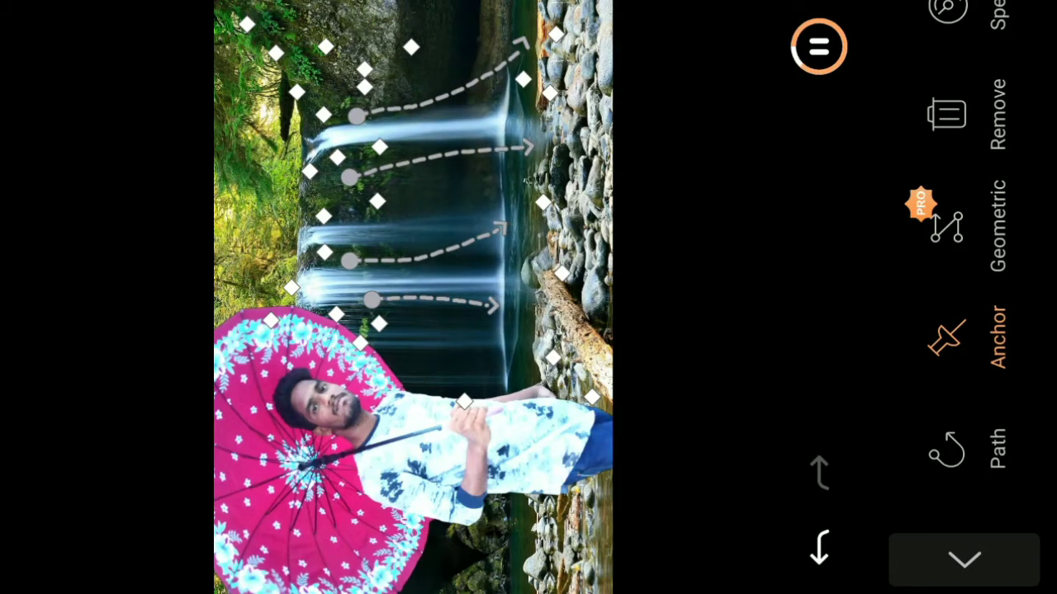
click(534, 120)
click(528, 10)
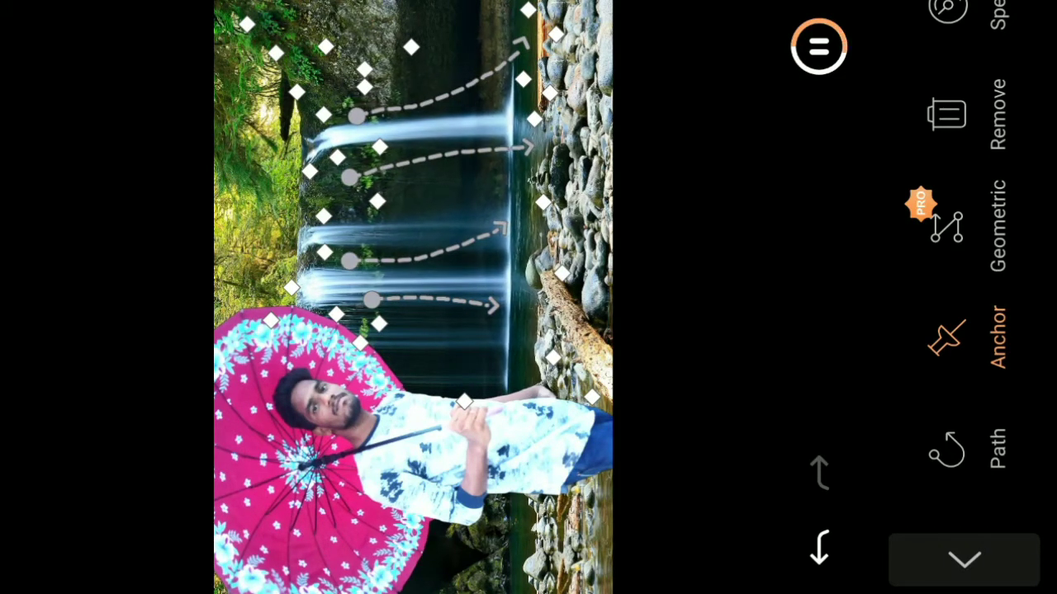
click(525, 351)
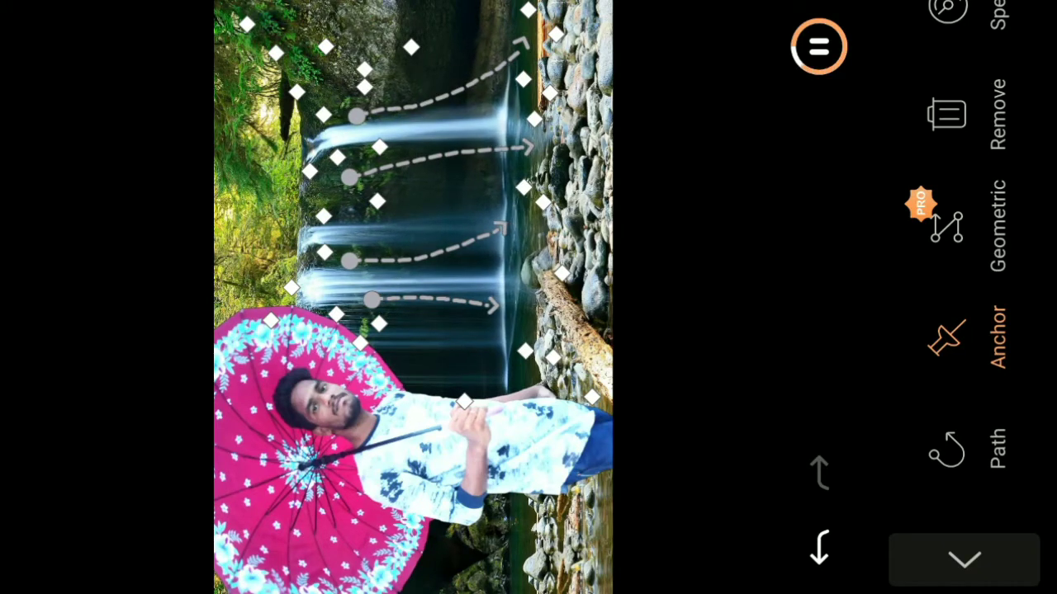
click(523, 187)
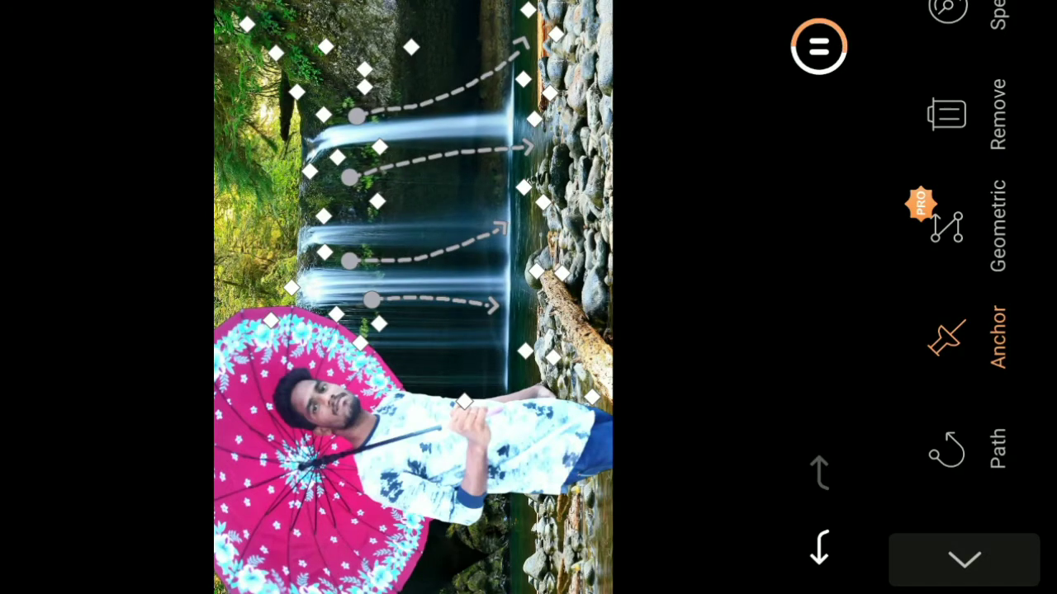
click(526, 233)
click(523, 299)
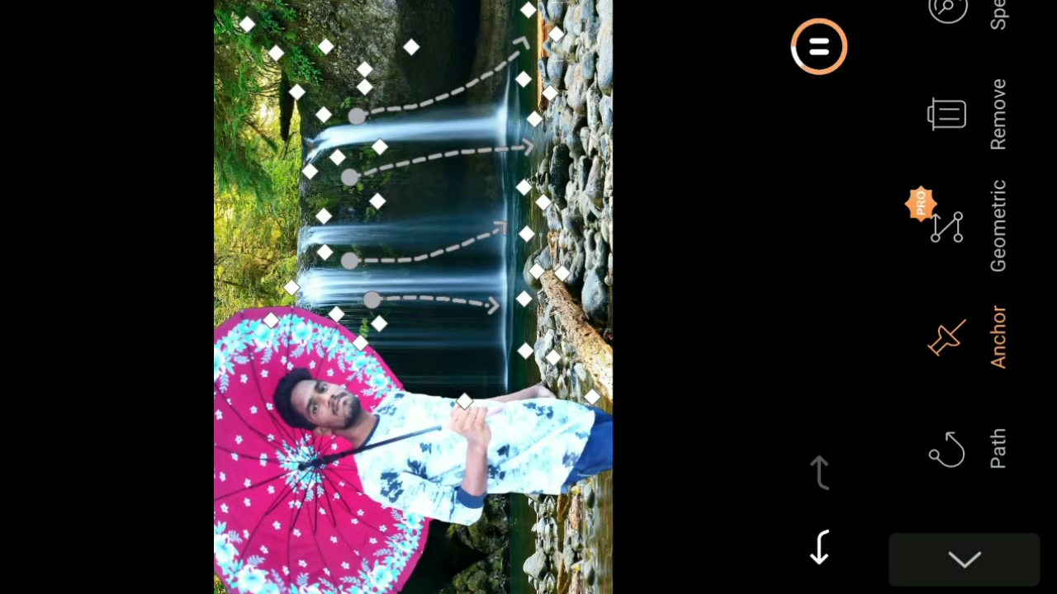
Hide the motion arrows and anchor points from the preview.
scroll(958, 289, up, 2)
click(947, 264)
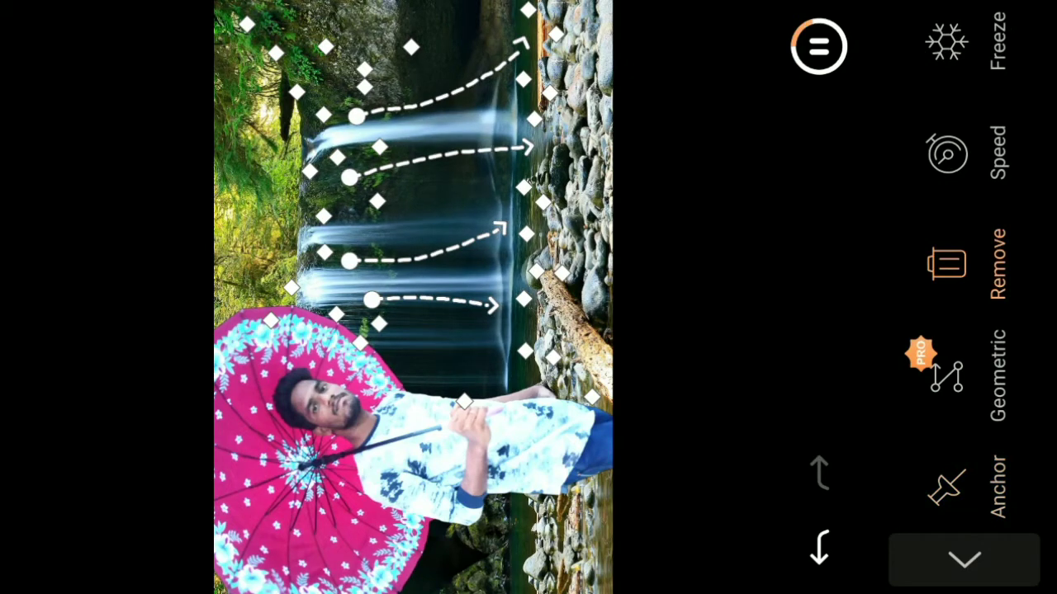
click(969, 245)
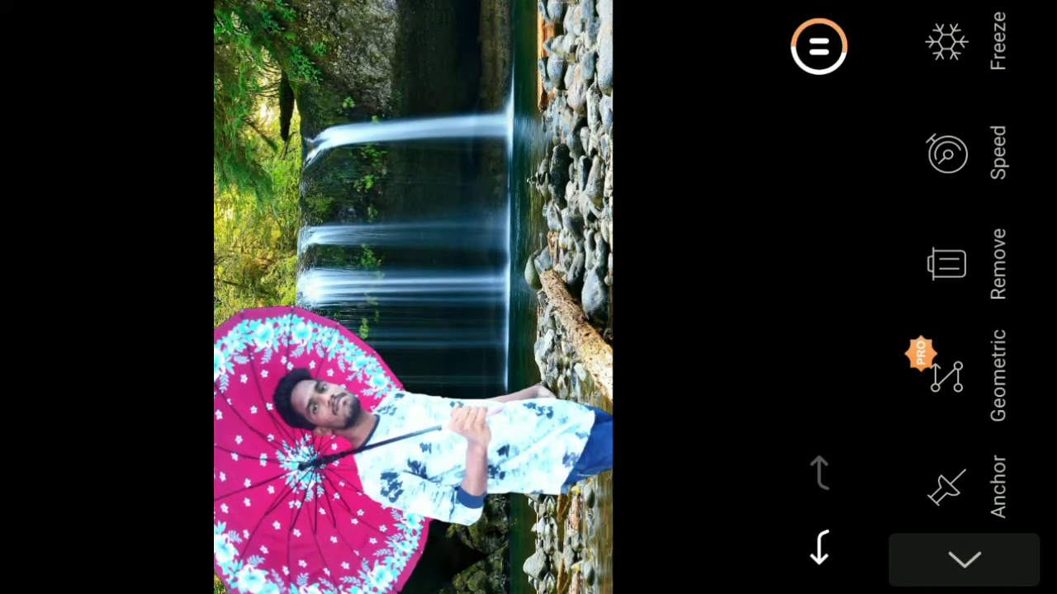
Raise the waterfall animation speed slider to 17.
scroll(966, 273, up, 3)
scroll(966, 273, up, 2)
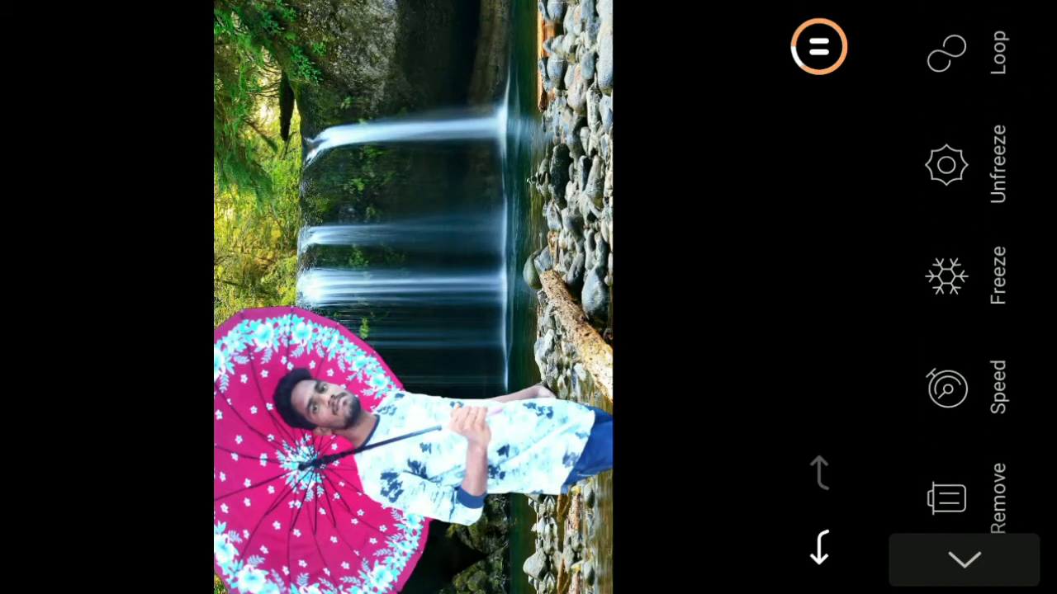
click(949, 388)
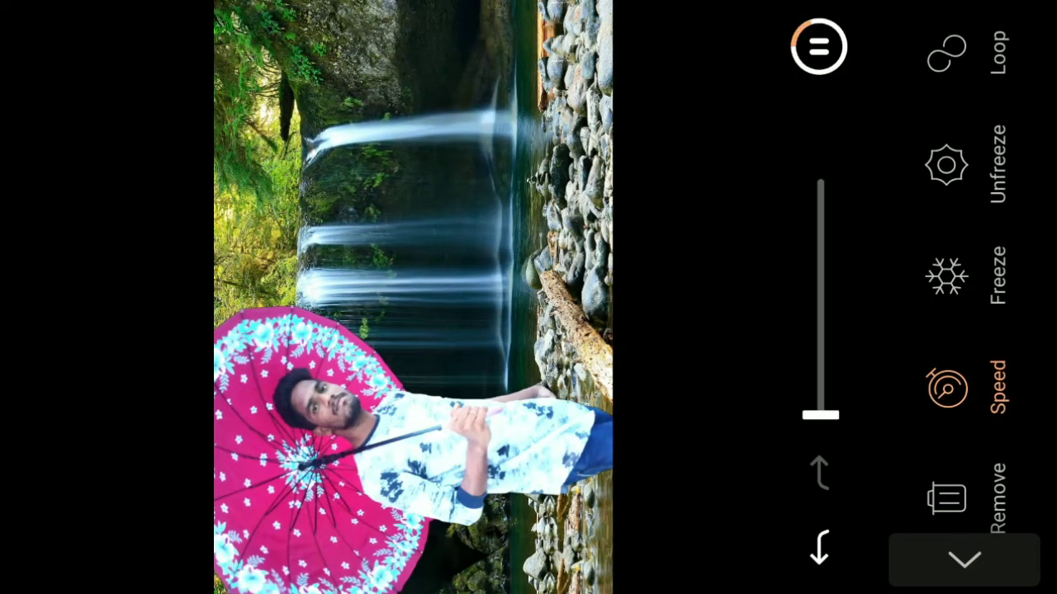
mouse_move(820, 416)
mouse_down()
mouse_move(844, 376)
mouse_move(832, 295)
mouse_move(842, 394)
mouse_up()
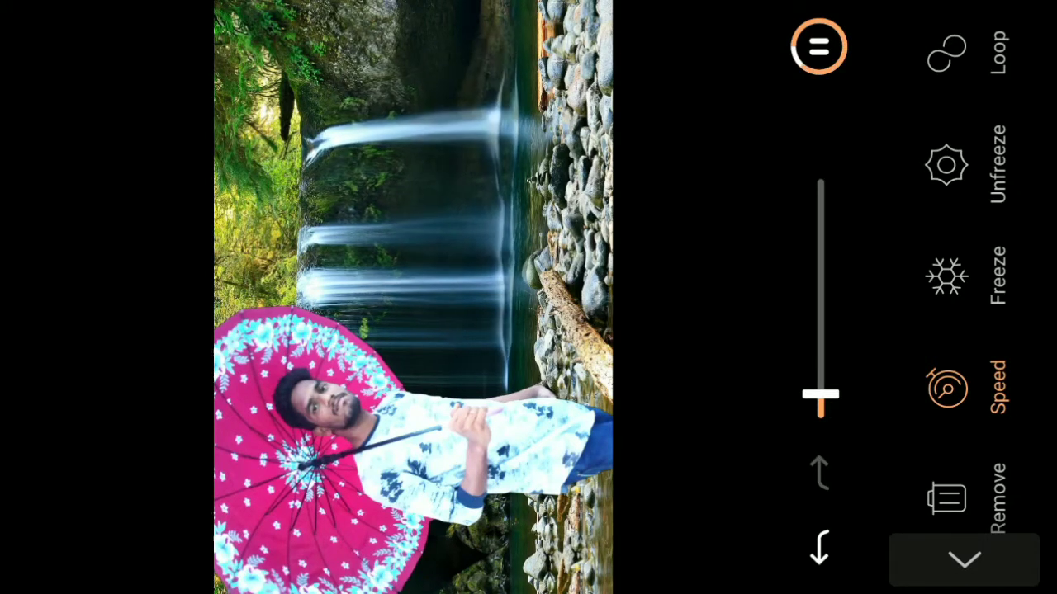
click(947, 277)
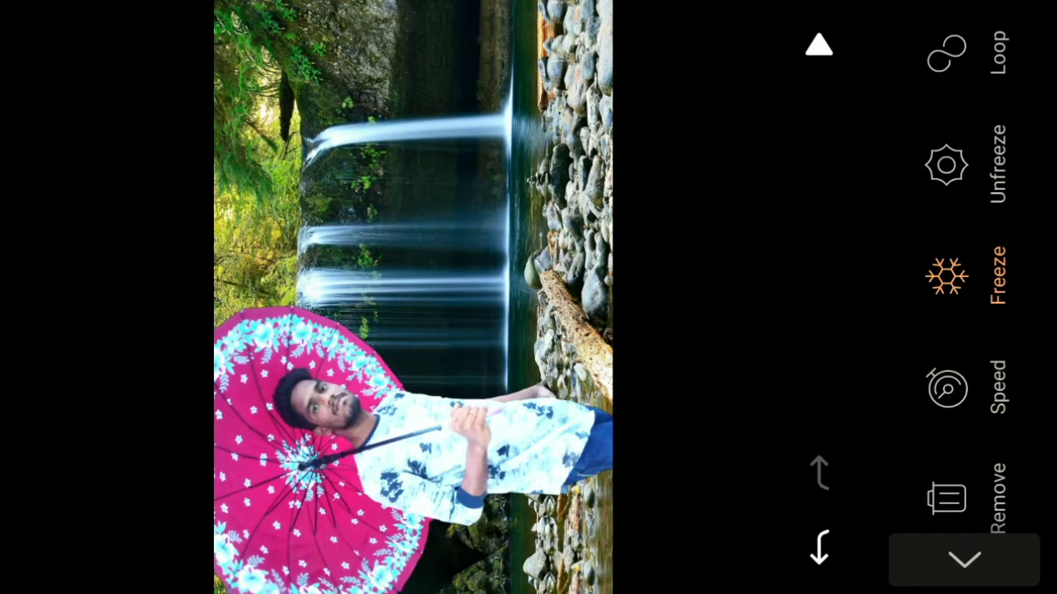
Turn Freeze off, preview the loop, and bring up the Circular, Boomerang and Blend styles.
click(947, 277)
click(819, 46)
click(819, 46)
click(1025, 199)
click(819, 46)
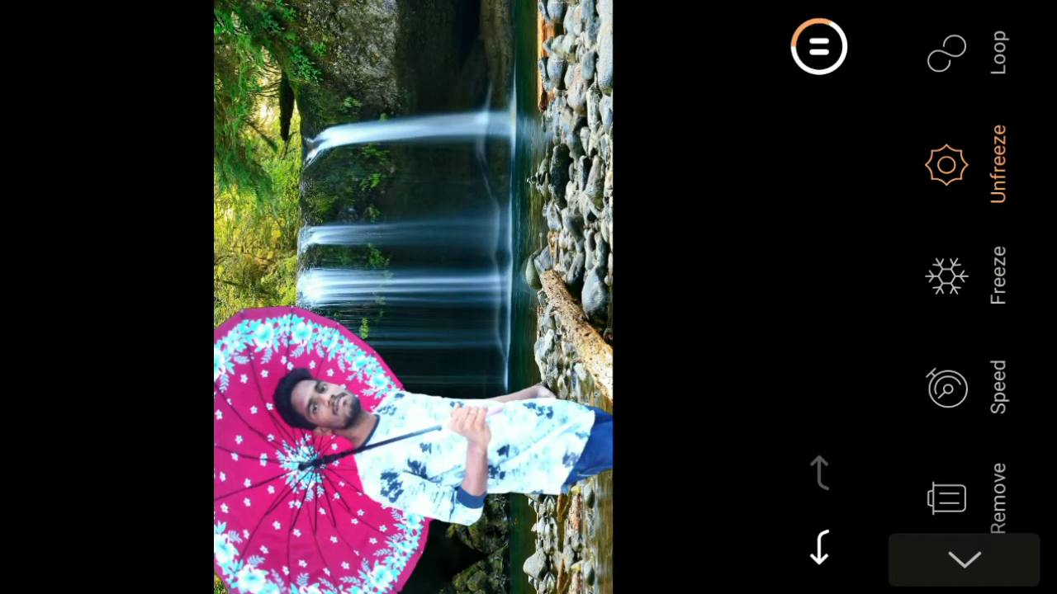
drag(924, 578, 920, 472)
click(986, 141)
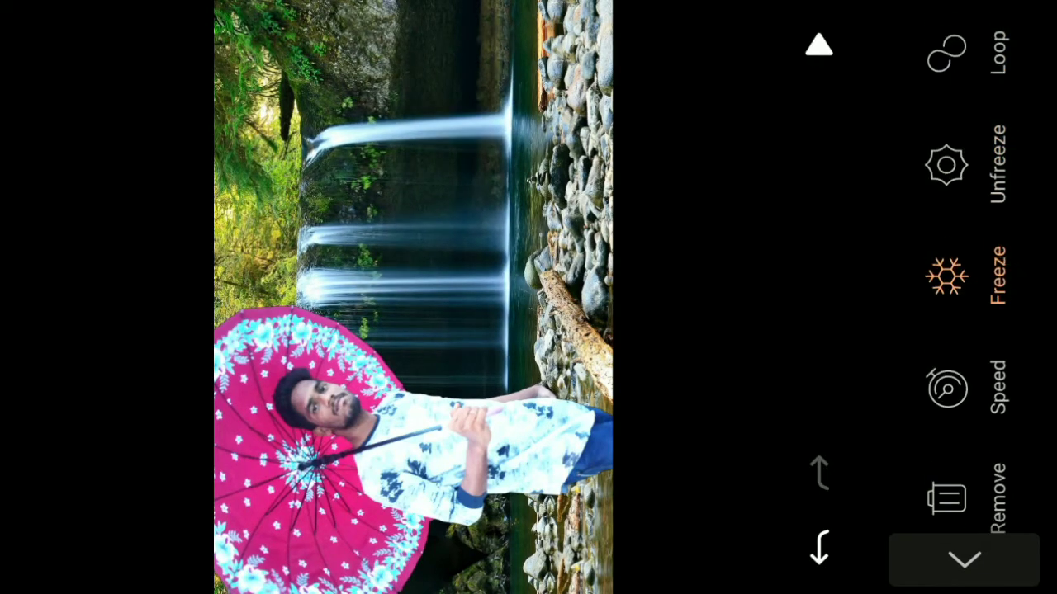
click(969, 46)
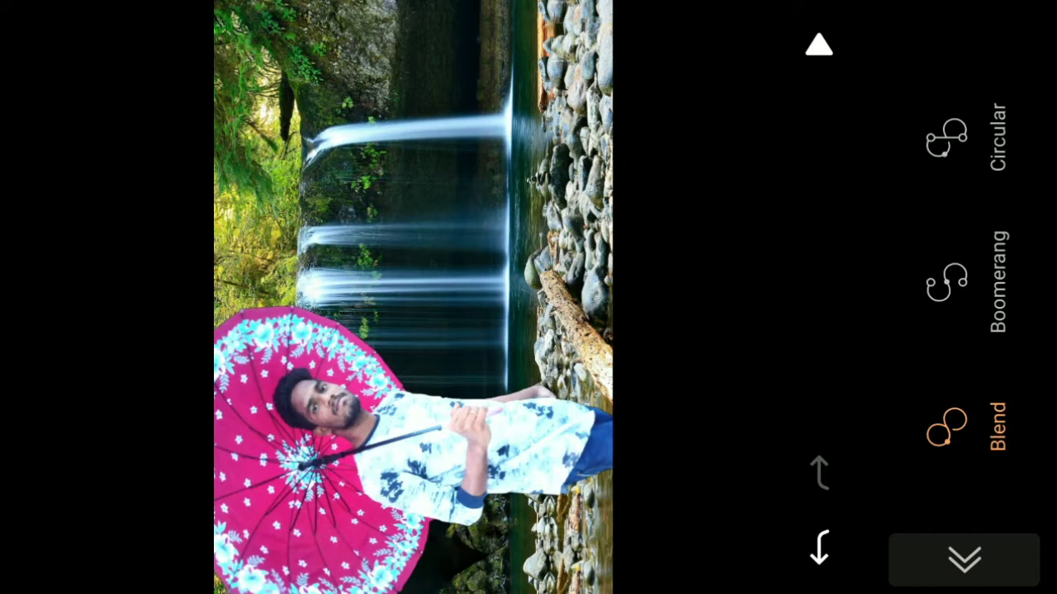
Try the Boomerang and Circular loop styles, then settle back on Blend and close the choices.
click(819, 47)
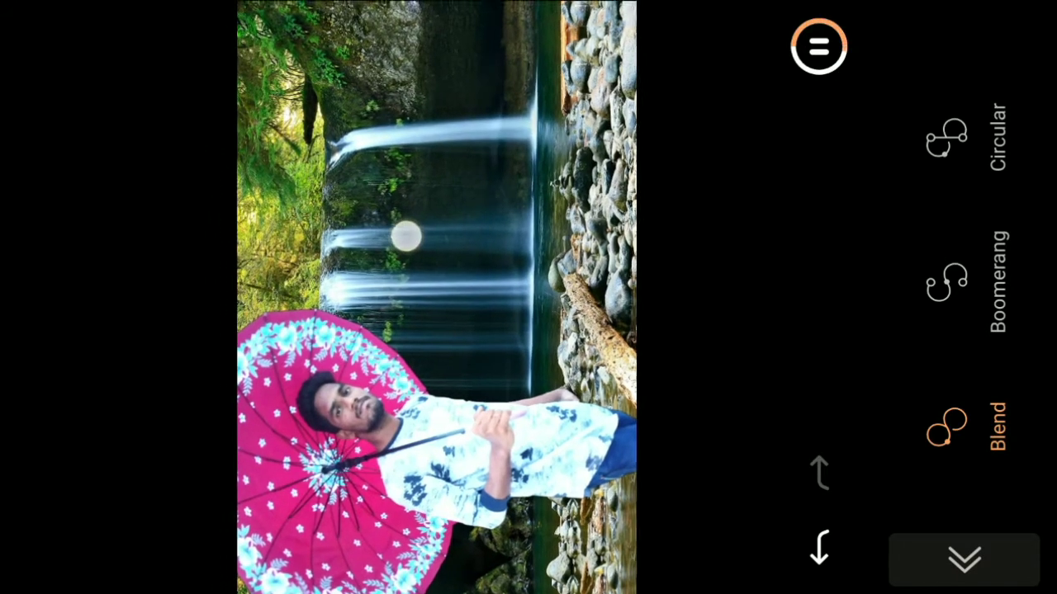
drag(382, 239, 426, 214)
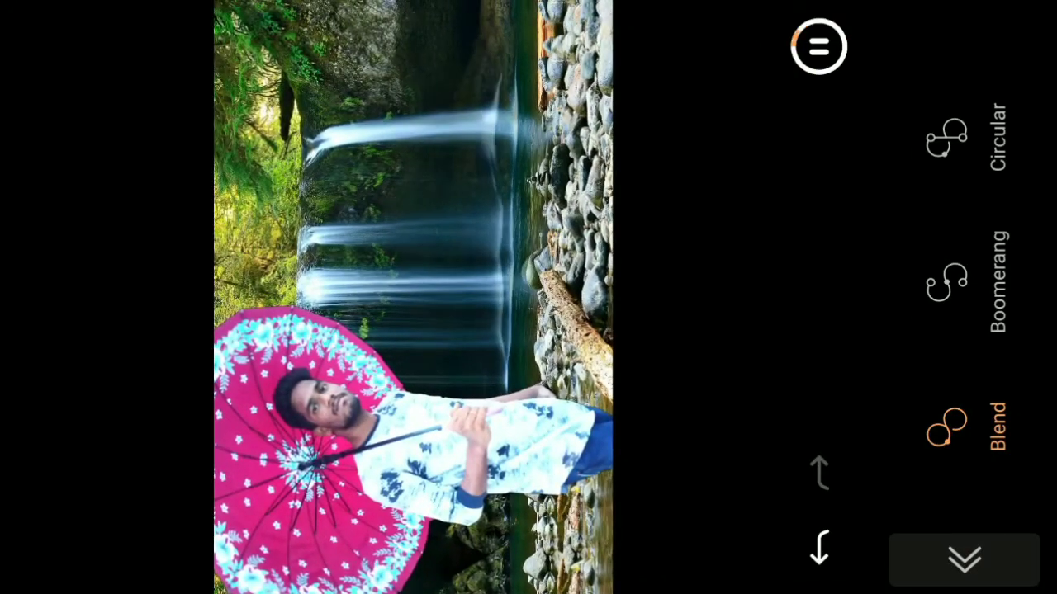
click(958, 281)
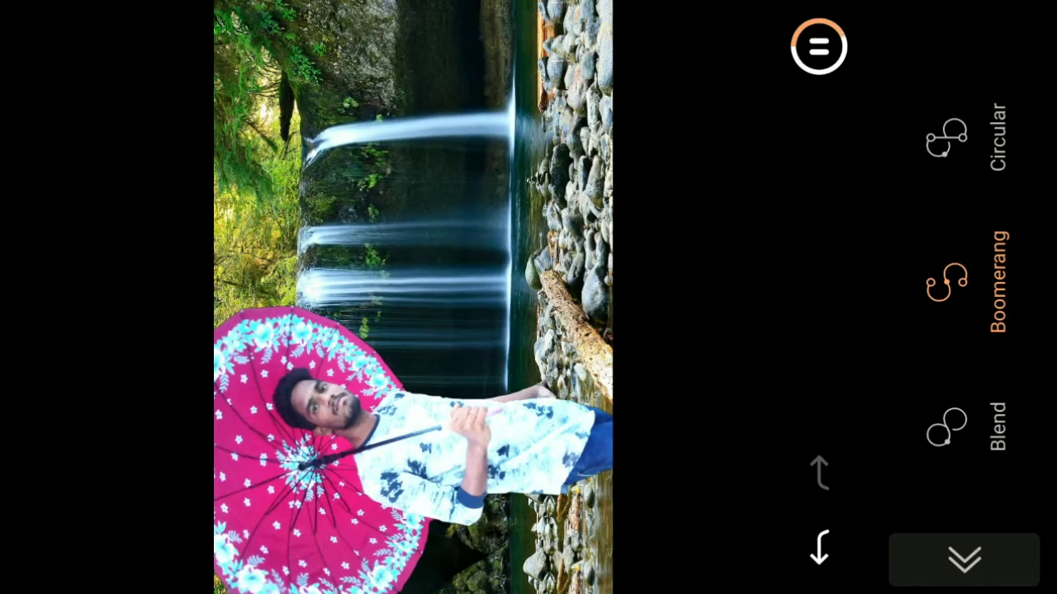
click(957, 139)
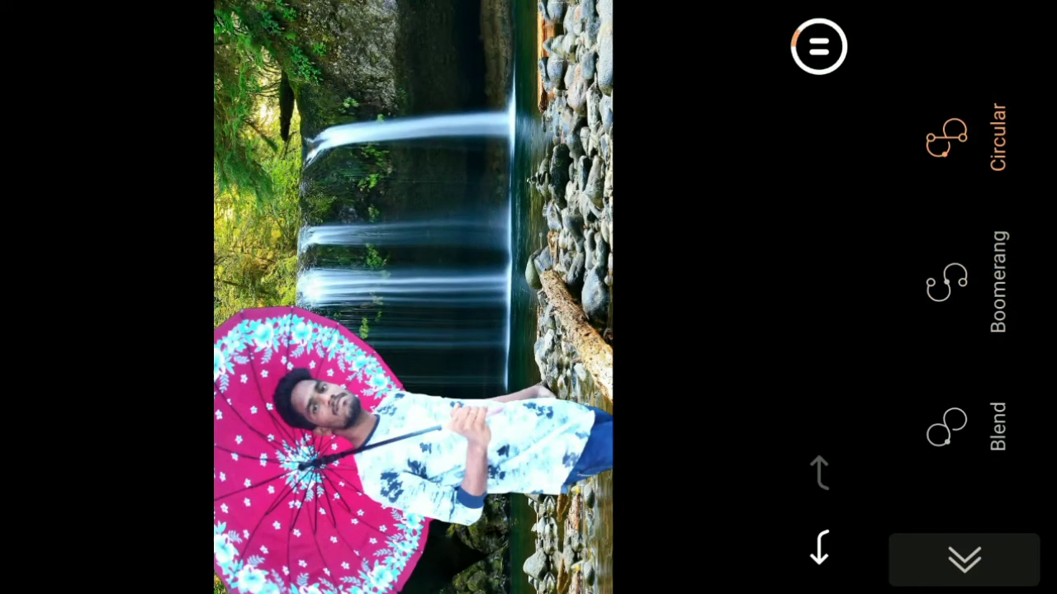
click(958, 428)
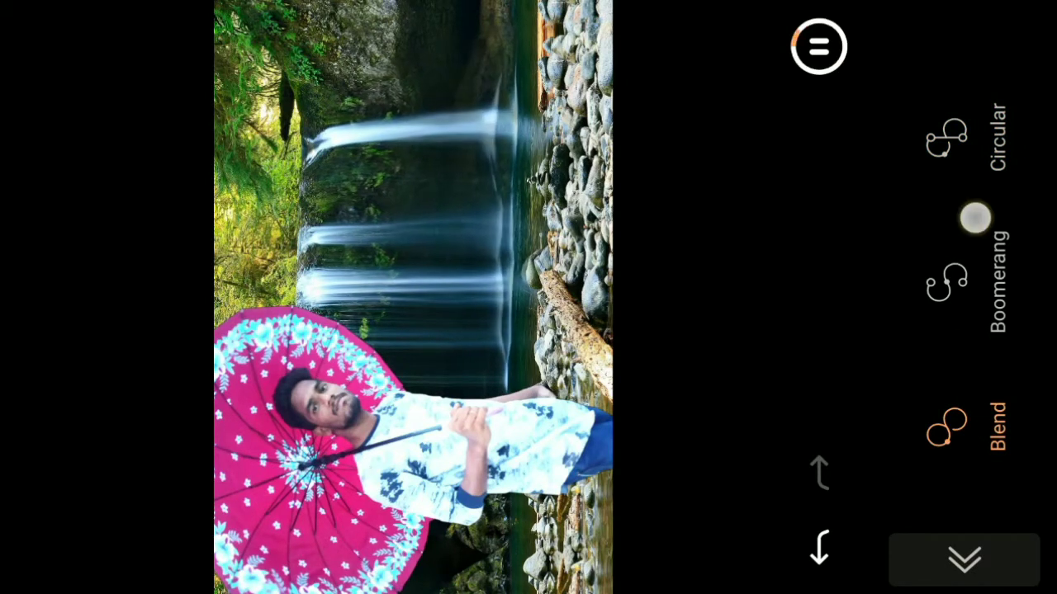
click(964, 560)
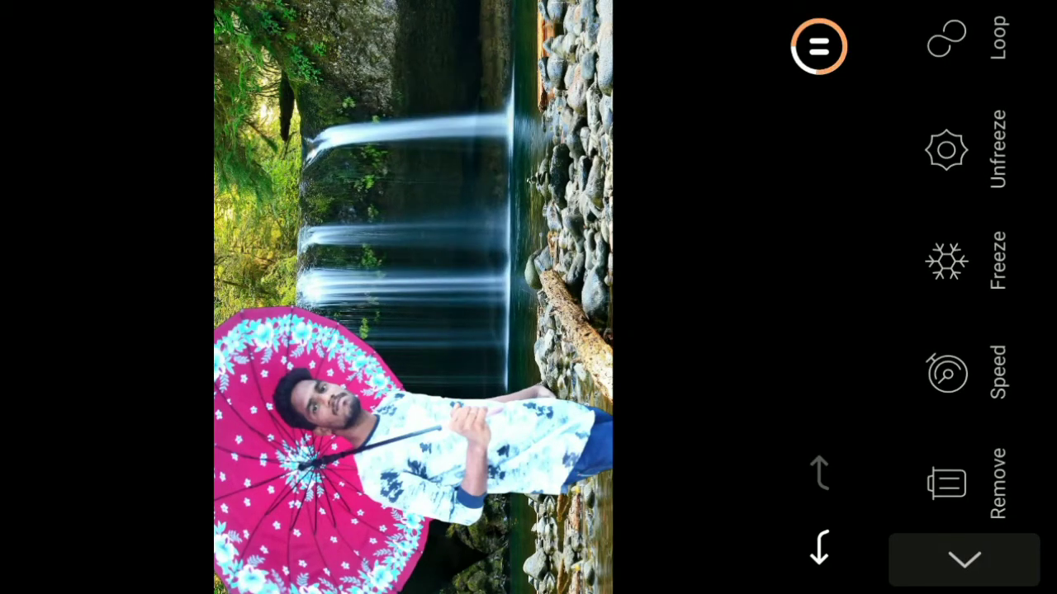
Preview the Blend loop and collapse back to the Element/Effects/Sky/Animate tool list.
click(958, 248)
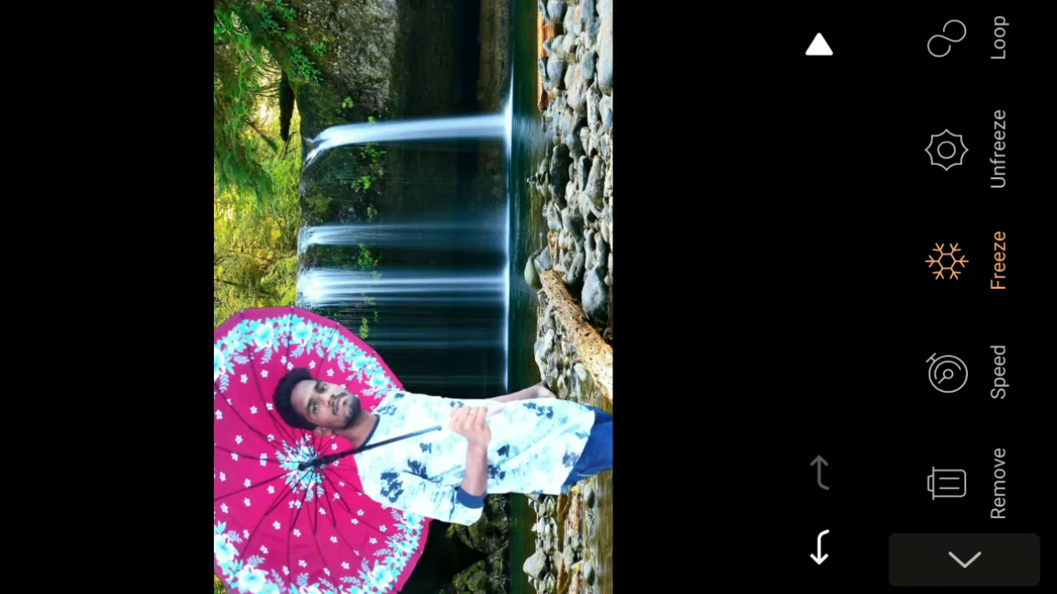
click(819, 45)
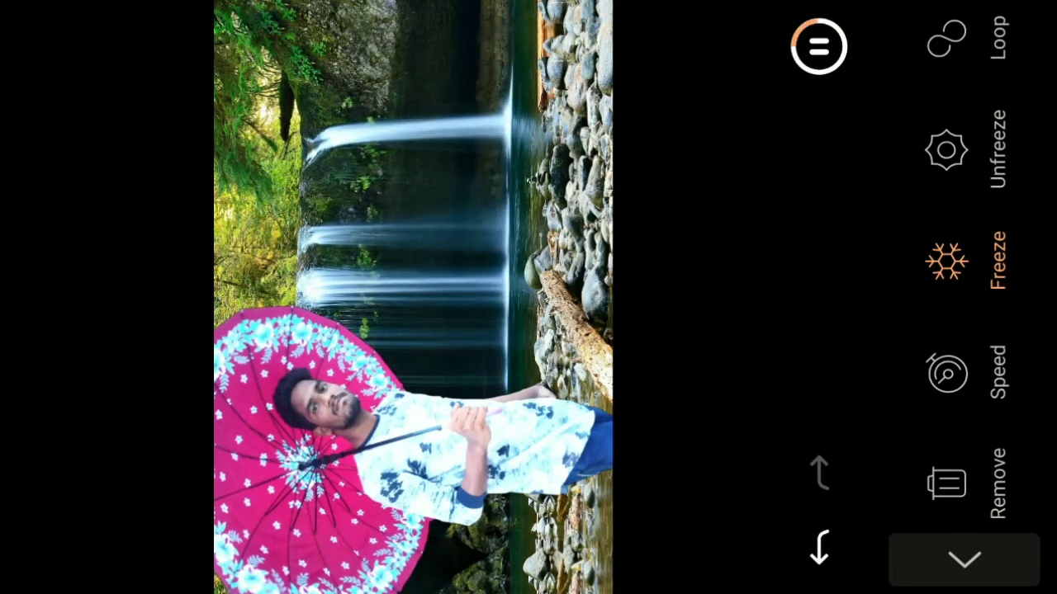
scroll(958, 297, down, 5)
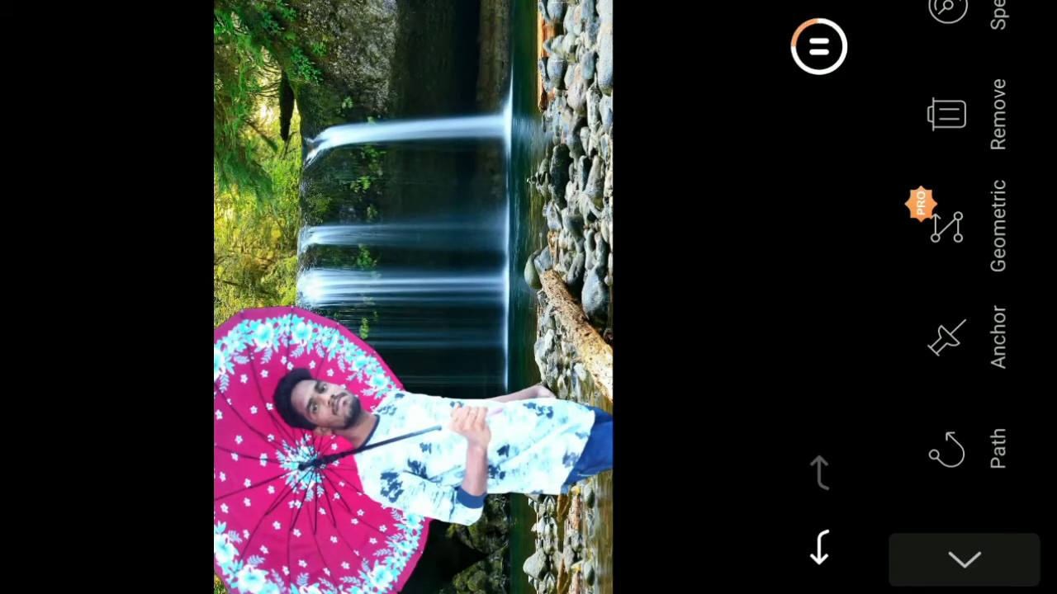
click(965, 560)
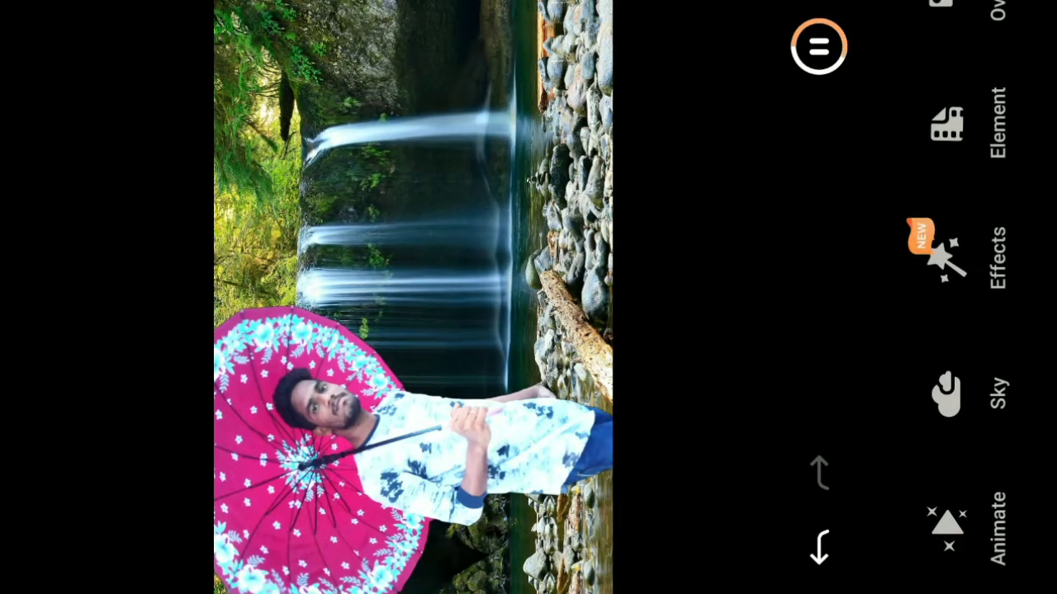
Open the sky presets and try the SNV01 and SNV02 skies.
click(958, 395)
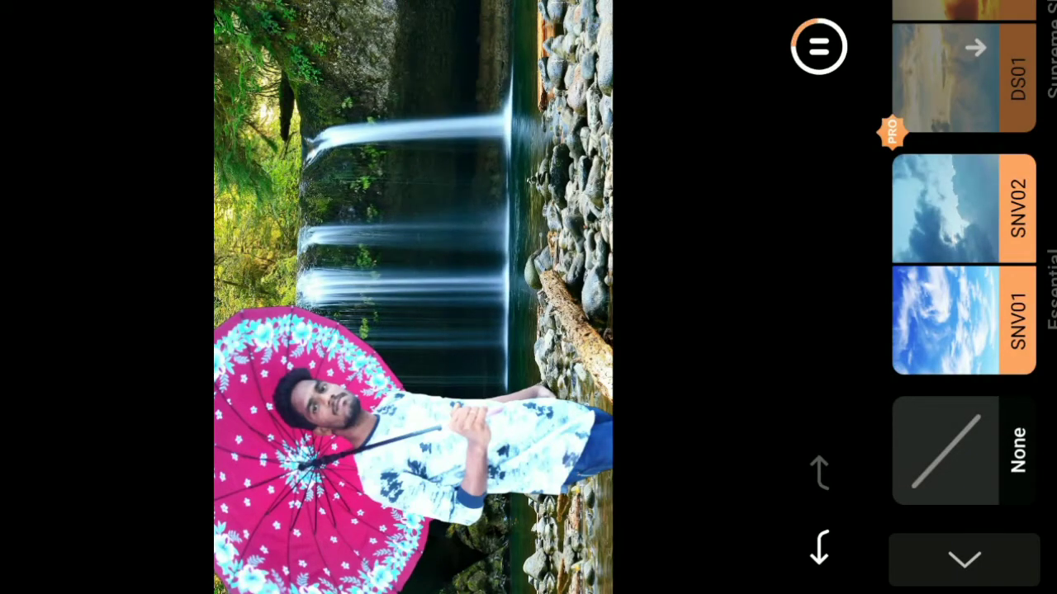
click(945, 321)
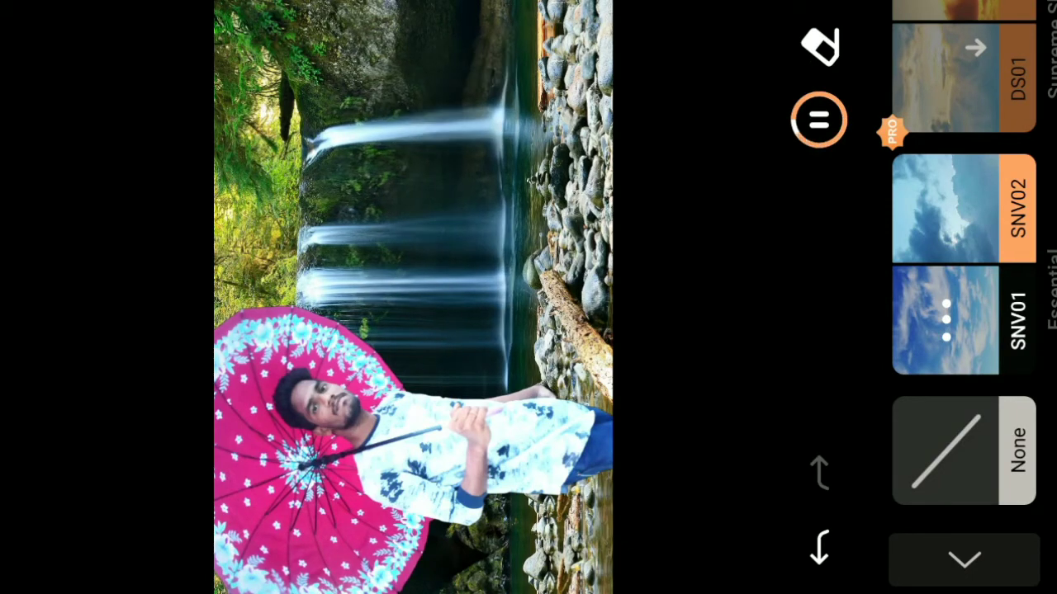
click(946, 208)
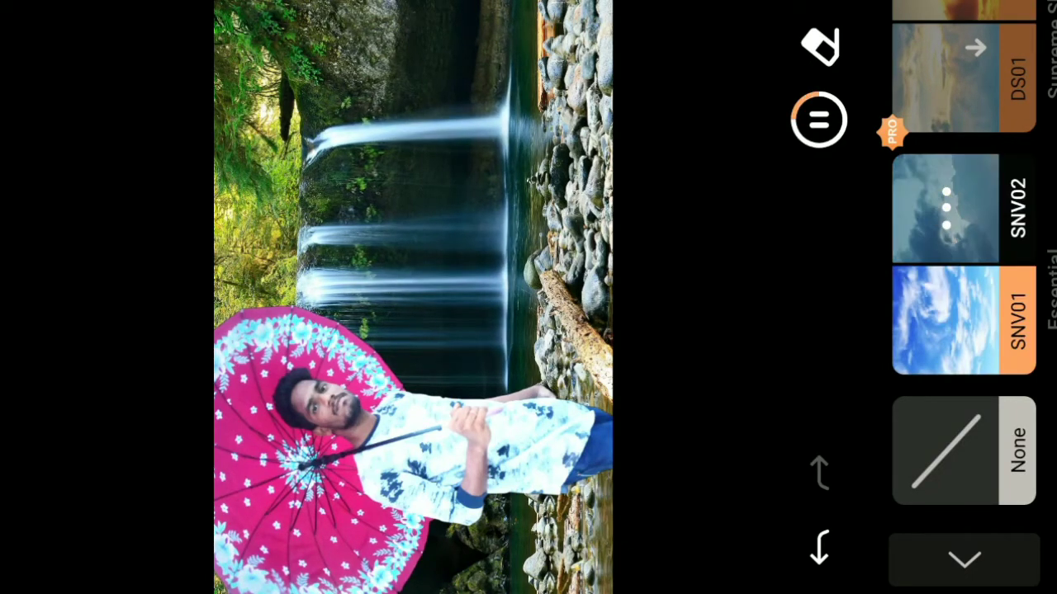
Apply the SU02 sunset sky and open its Opacity/Horizon settings.
scroll(964, 264, up, 2)
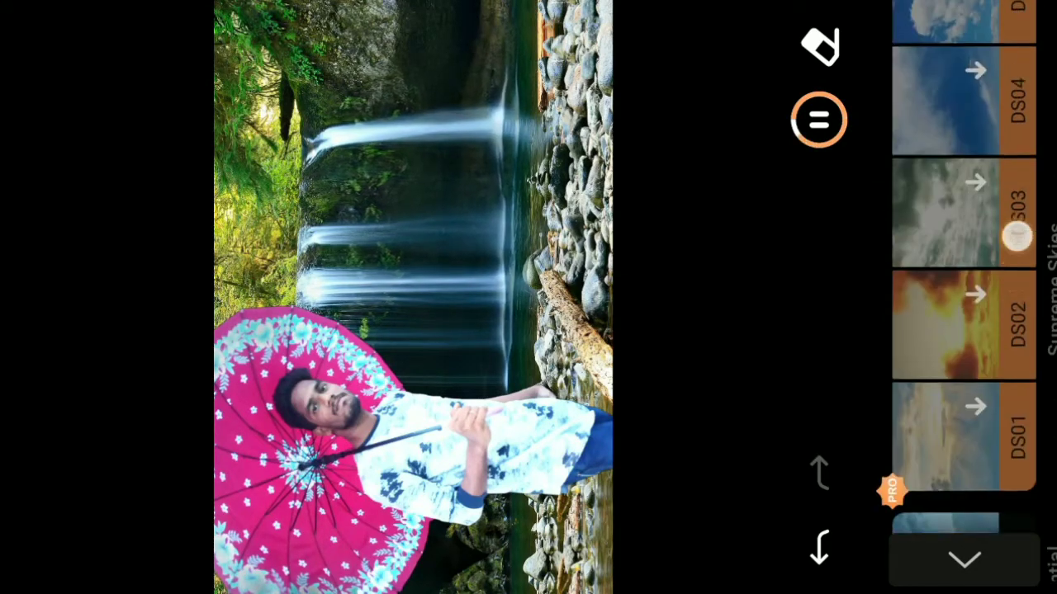
scroll(964, 265, up, 3)
scroll(964, 264, up, 5)
scroll(991, 146, down, 3)
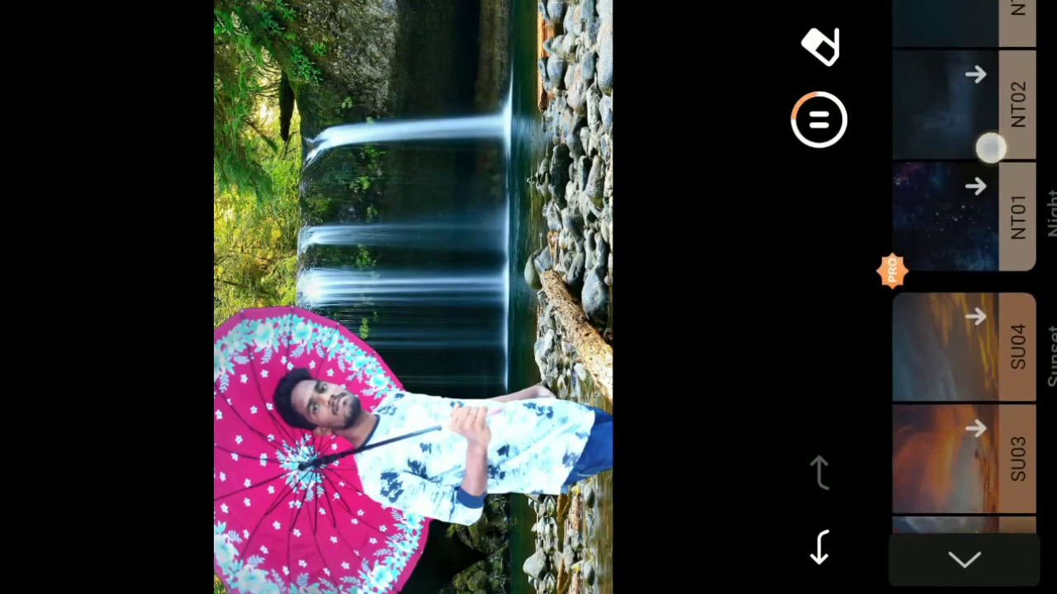
click(969, 320)
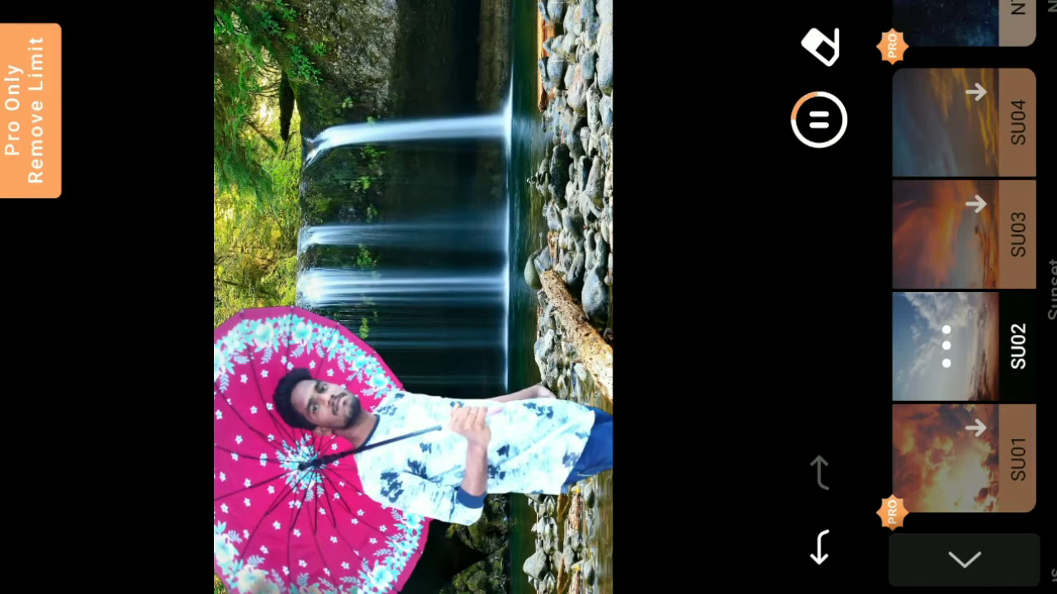
click(947, 339)
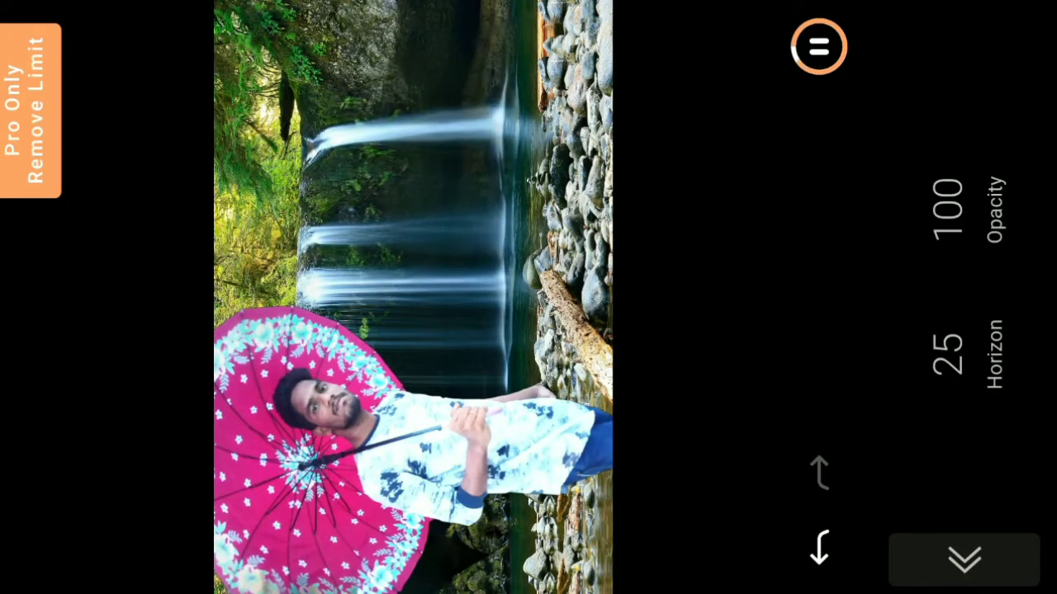
Tune the SU02 sky's sliders, ending at Horizon 1 and Opacity 100.
click(950, 355)
mouse_move(820, 358)
mouse_down()
mouse_move(820, 218)
mouse_move(821, 410)
mouse_move(837, 402)
mouse_move(837, 441)
mouse_move(829, 362)
mouse_up()
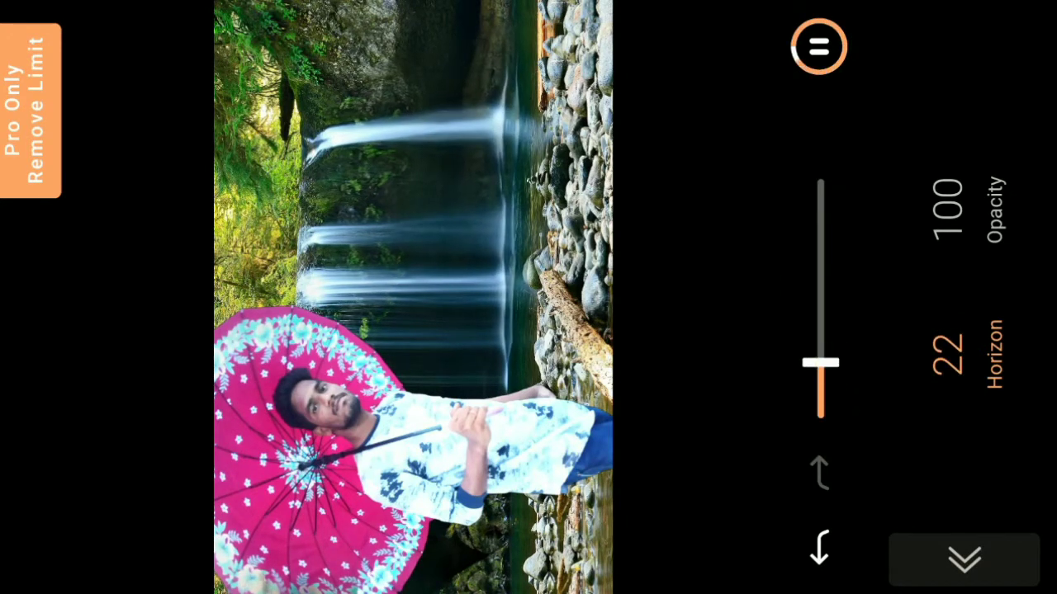
click(949, 211)
drag(820, 180, 823, 435)
click(956, 343)
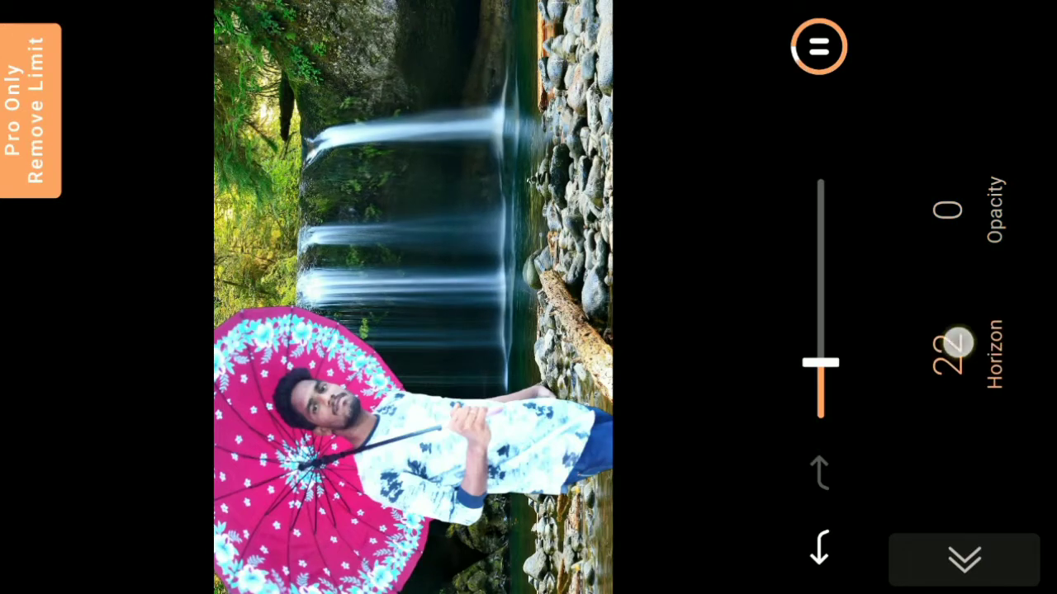
mouse_move(820, 363)
mouse_down()
mouse_move(836, 430)
mouse_move(847, 261)
mouse_move(875, 177)
mouse_move(873, 448)
mouse_move(854, 276)
mouse_move(866, 158)
mouse_move(871, 414)
mouse_move(829, 394)
mouse_move(870, 157)
mouse_up()
click(970, 211)
click(974, 208)
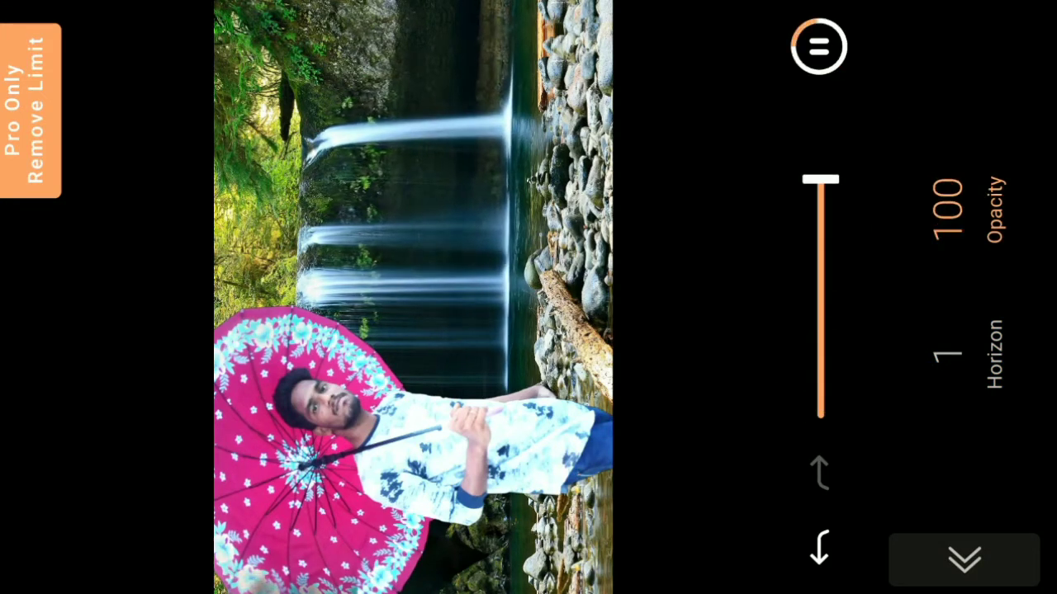
Replace SU02 with the NT05 lightning night sky and open its settings.
click(964, 559)
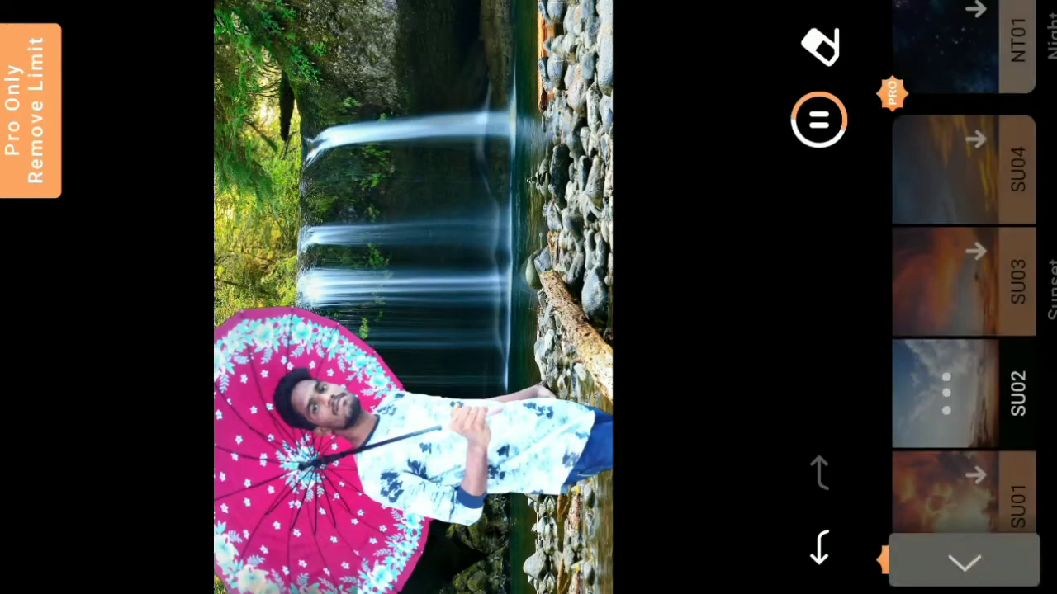
drag(948, 82, 950, 496)
drag(1017, 130, 1016, 195)
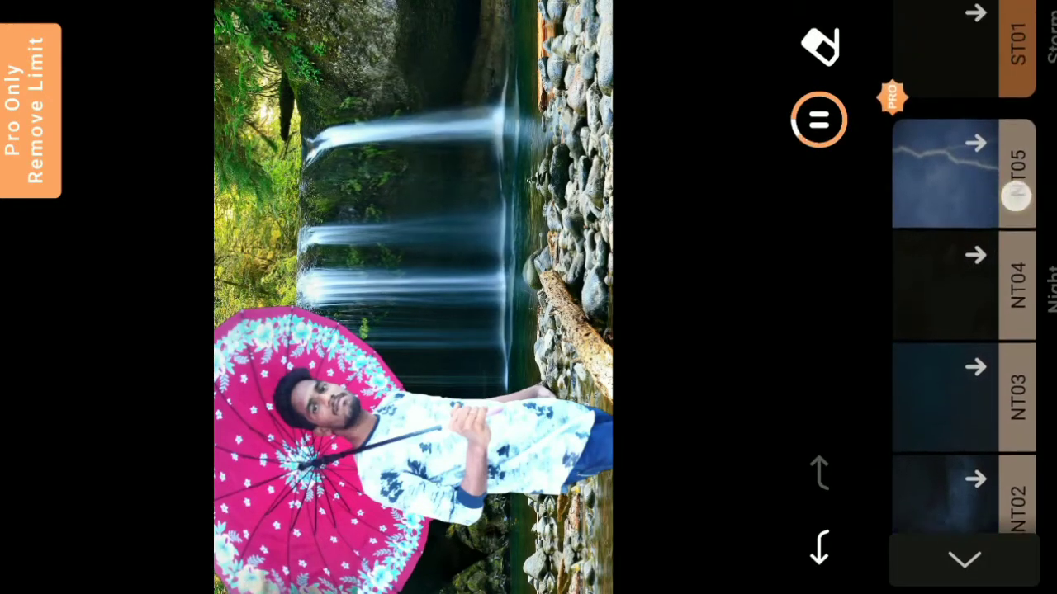
click(945, 205)
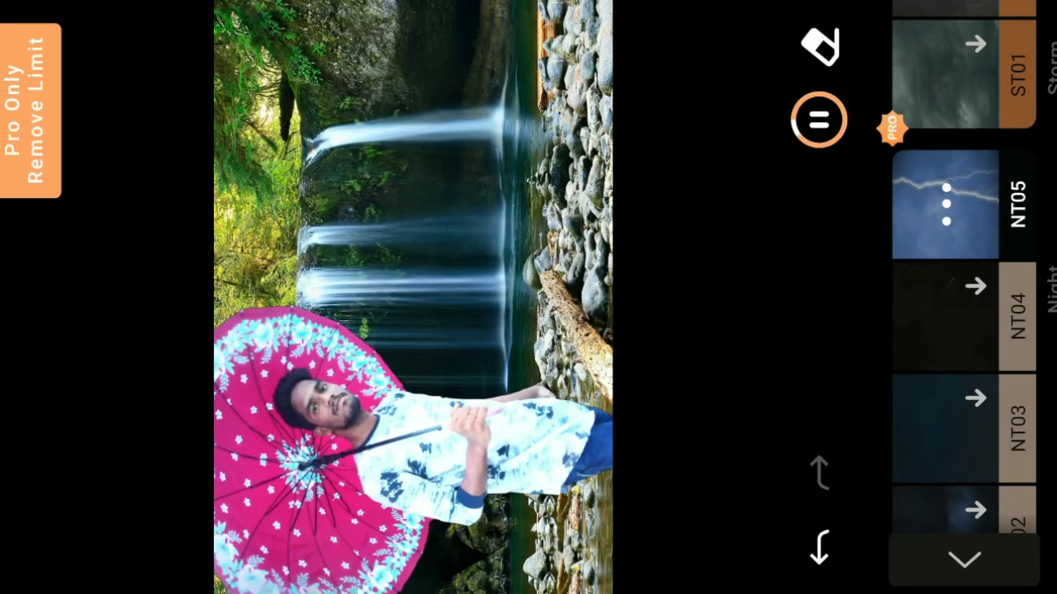
click(946, 205)
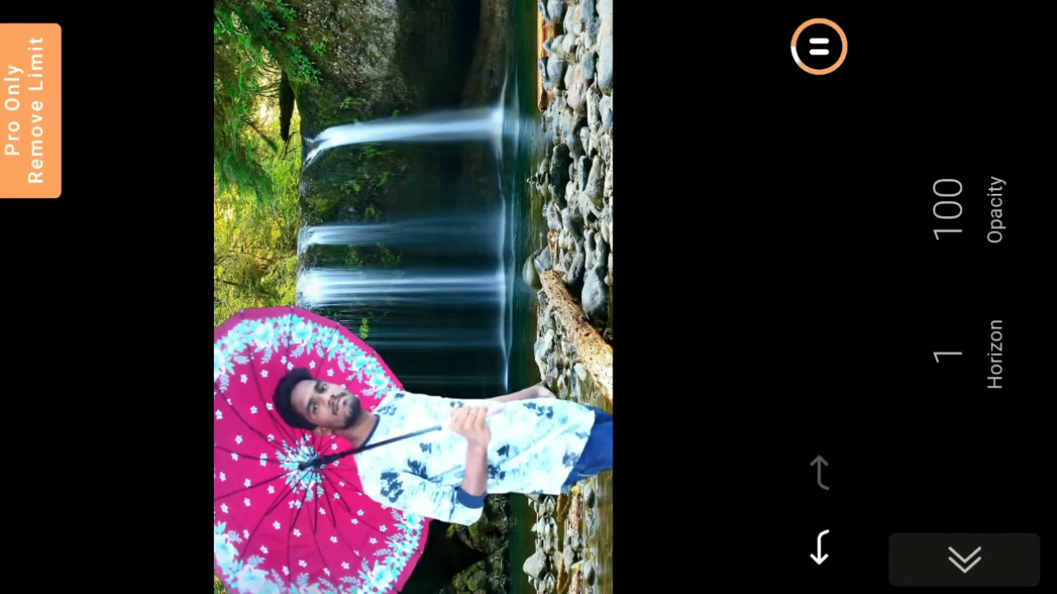
Leave the NT05 sky at Horizon 0 and Opacity 100, back on the preset list.
click(966, 355)
mouse_move(820, 411)
mouse_down()
mouse_move(851, 224)
mouse_move(854, 262)
mouse_move(820, 415)
mouse_up()
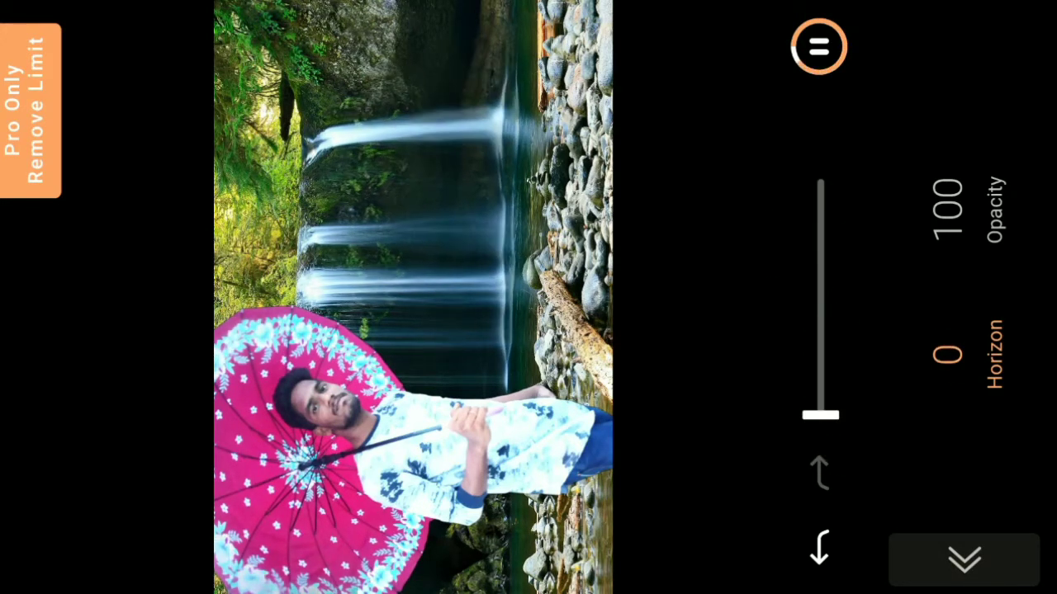
click(949, 211)
mouse_move(820, 183)
mouse_down()
mouse_move(816, 366)
mouse_move(819, 179)
mouse_up()
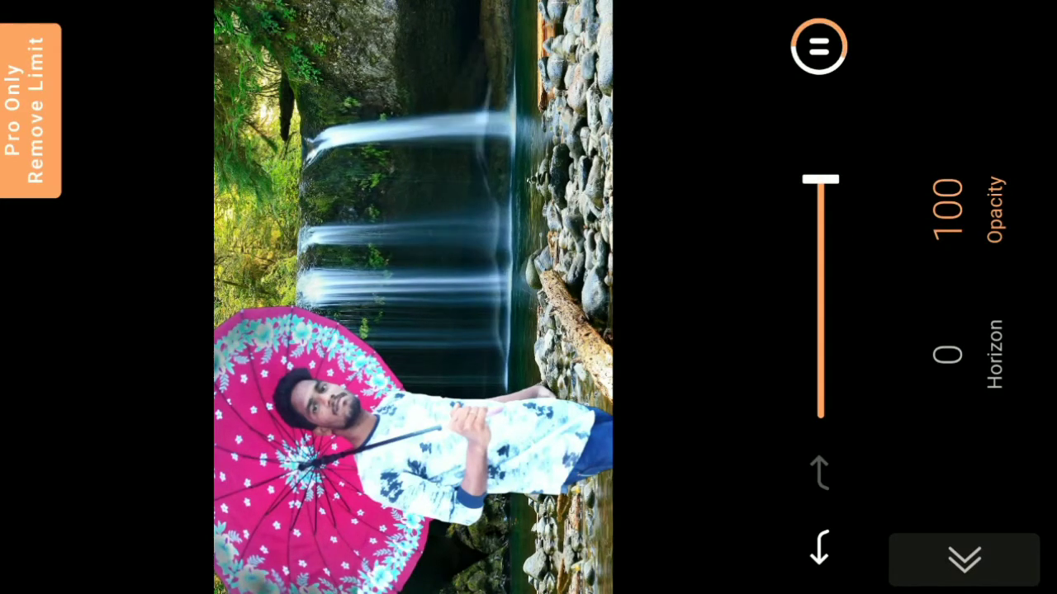
click(964, 559)
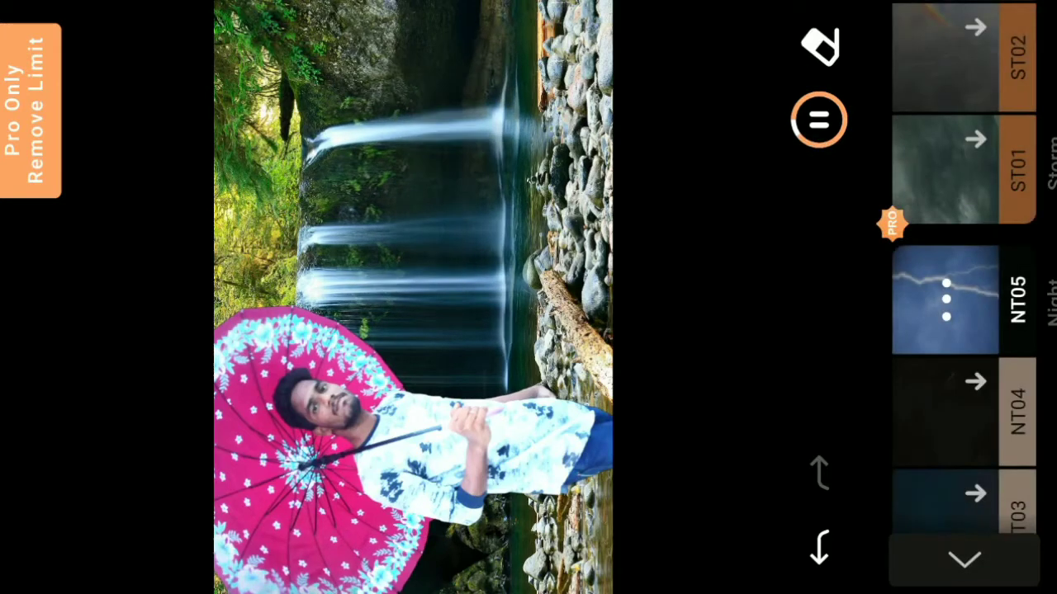
Replace NT05 with the ST02 storm sky and open its Opacity/Horizon settings.
drag(958, 124, 958, 496)
drag(1010, 313, 1010, 90)
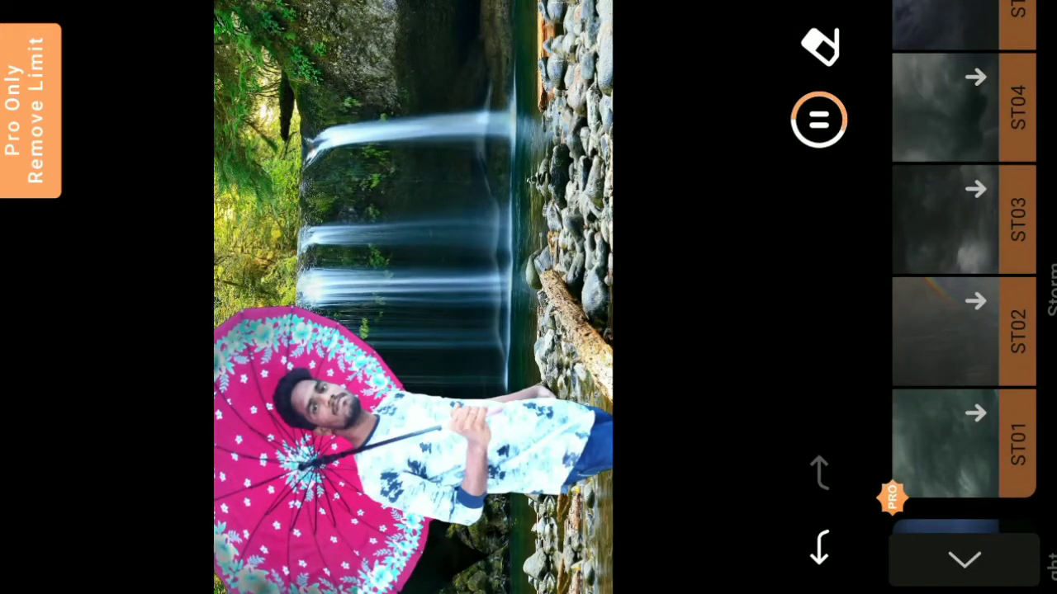
click(946, 330)
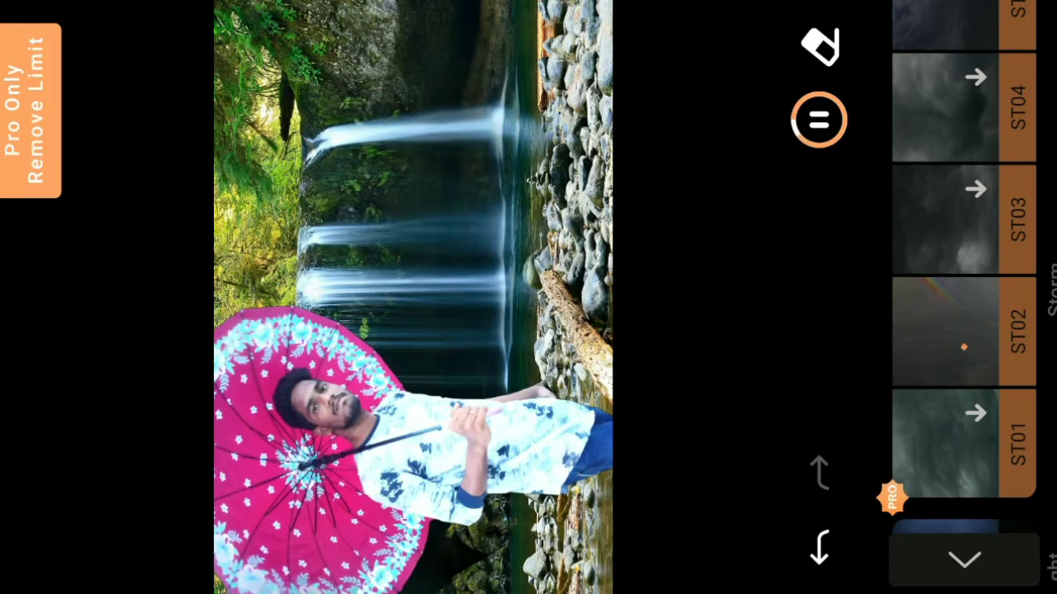
drag(958, 165, 957, 413)
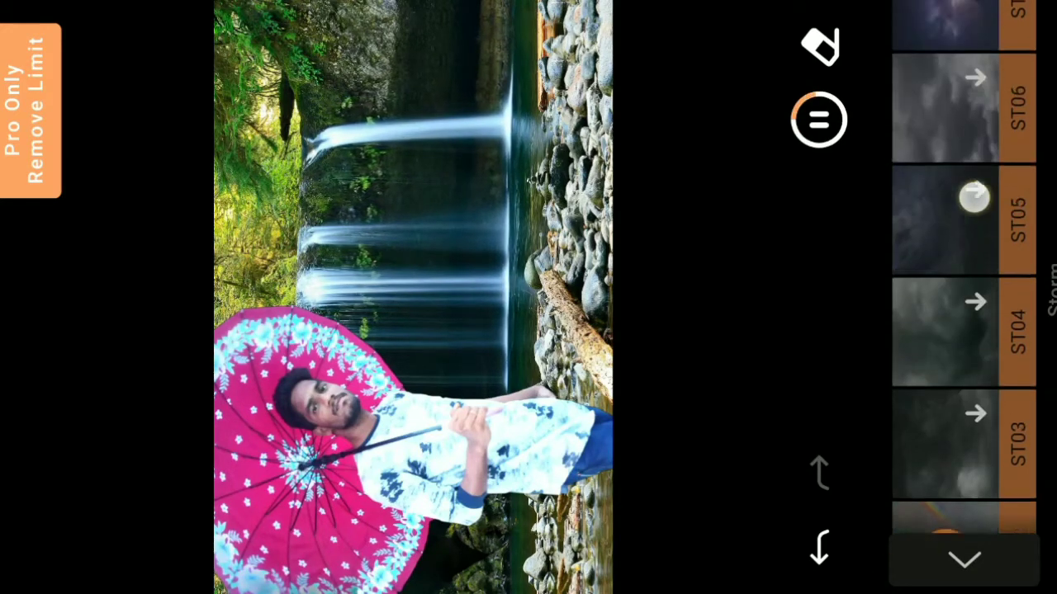
drag(976, 245, 1014, 151)
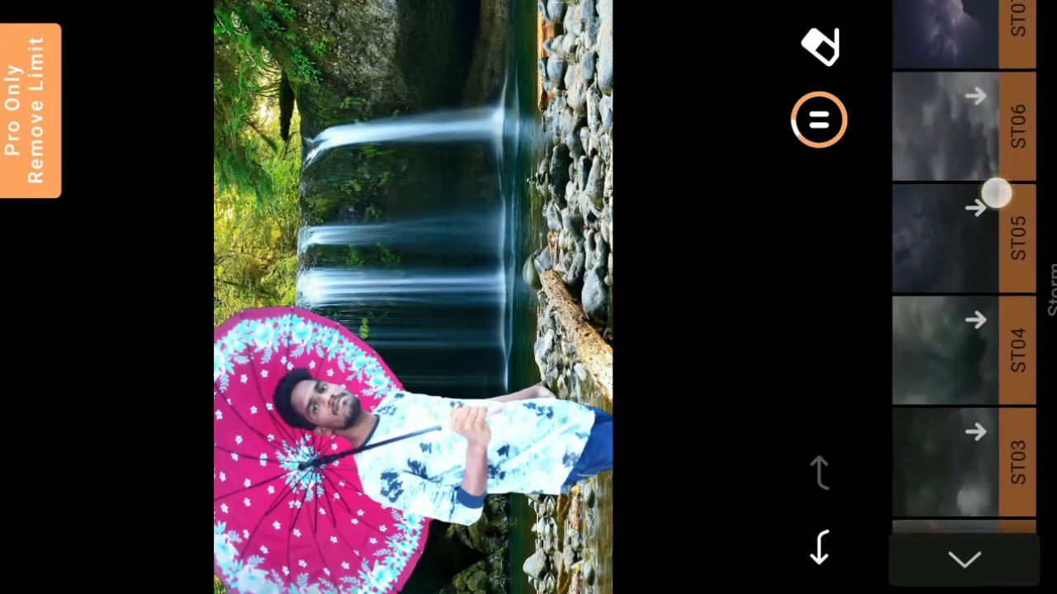
drag(996, 189, 996, 132)
drag(945, 516, 966, 305)
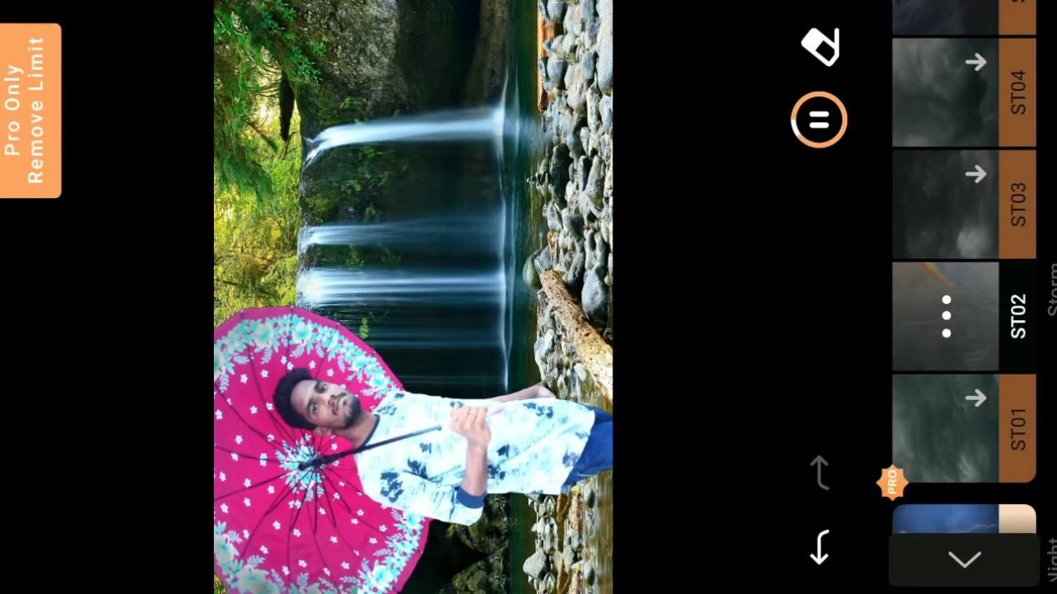
click(947, 315)
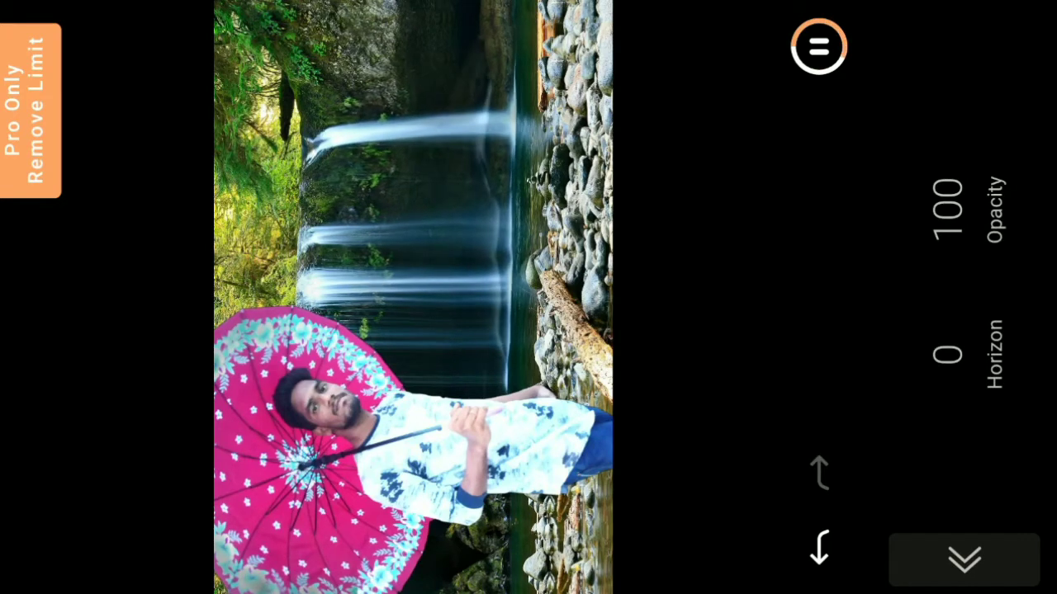
Raise the ST02 storm sky's Horizon and lower its opacity slightly.
click(948, 364)
mouse_move(820, 415)
mouse_down()
mouse_move(831, 299)
mouse_move(857, 209)
mouse_move(850, 417)
mouse_up()
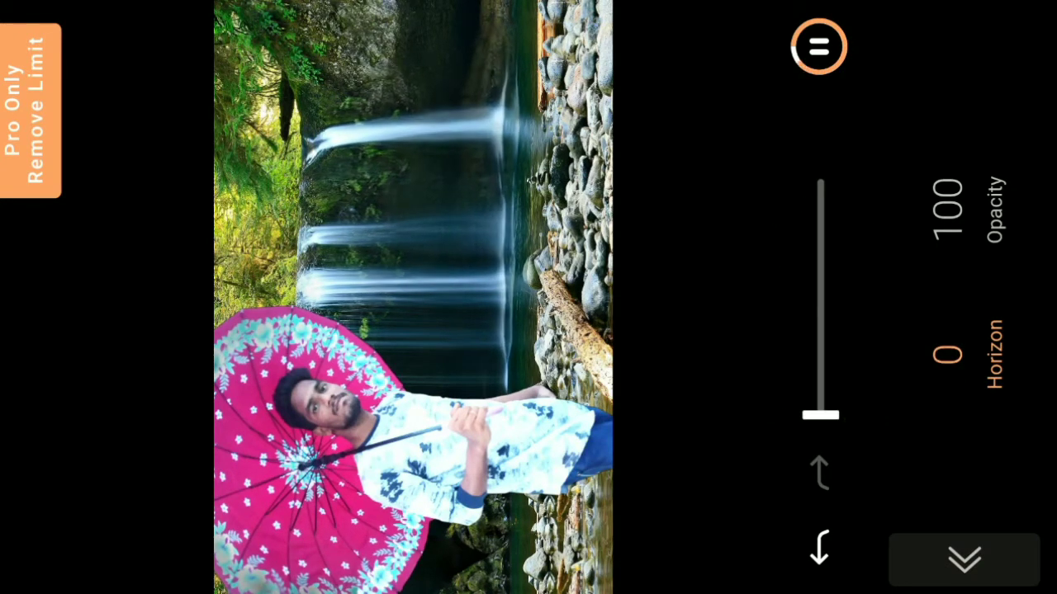
click(948, 211)
mouse_move(821, 175)
mouse_down()
mouse_move(837, 267)
mouse_move(842, 231)
mouse_move(842, 283)
mouse_up()
click(965, 560)
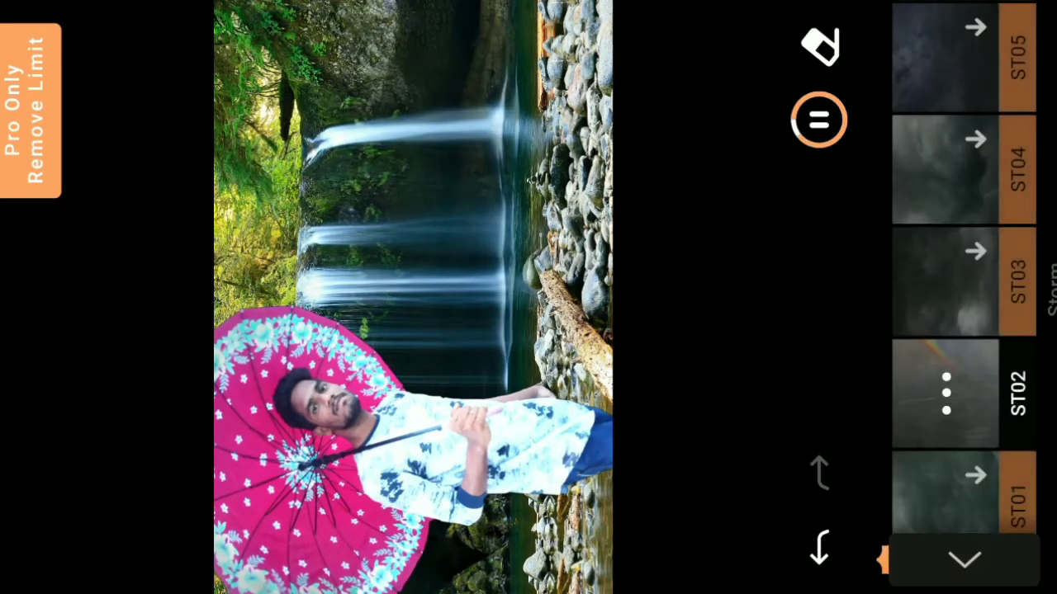
Close the sky presets and bring the main tool menu back into view.
scroll(964, 268, up, 10)
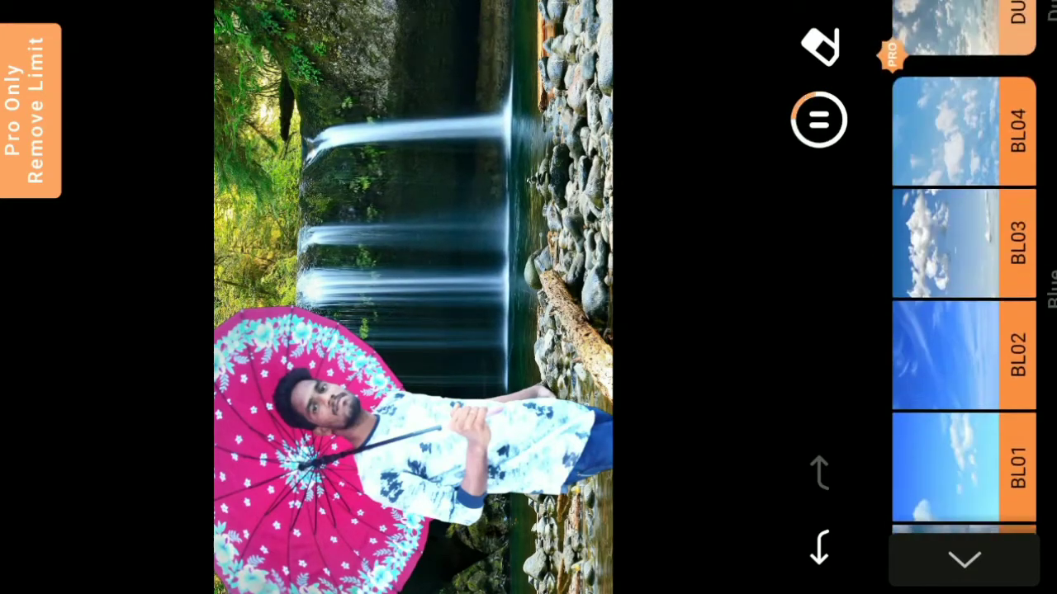
scroll(964, 268, up, 5)
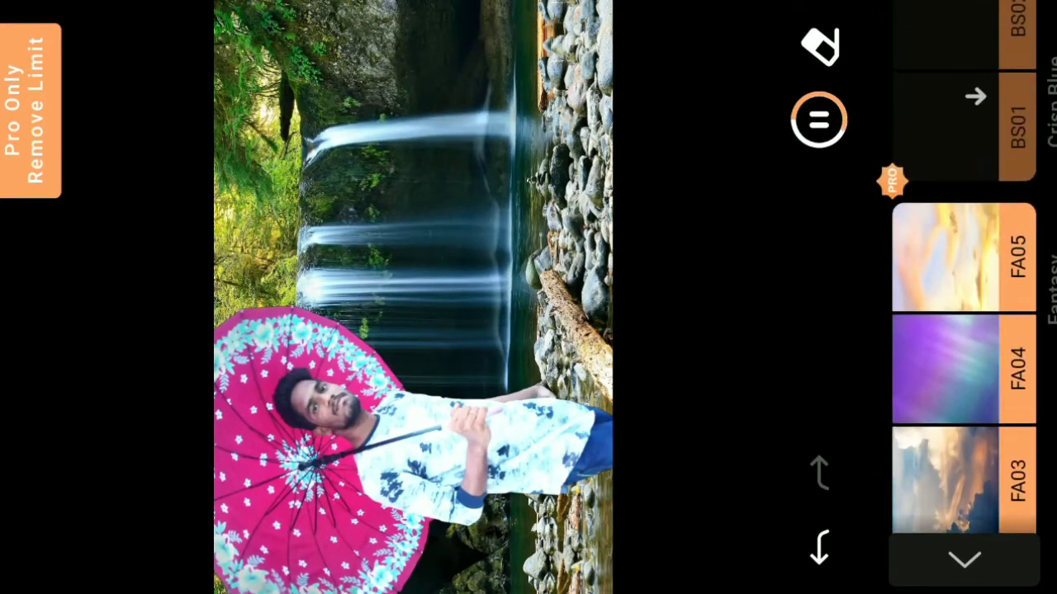
scroll(965, 267, up, 3)
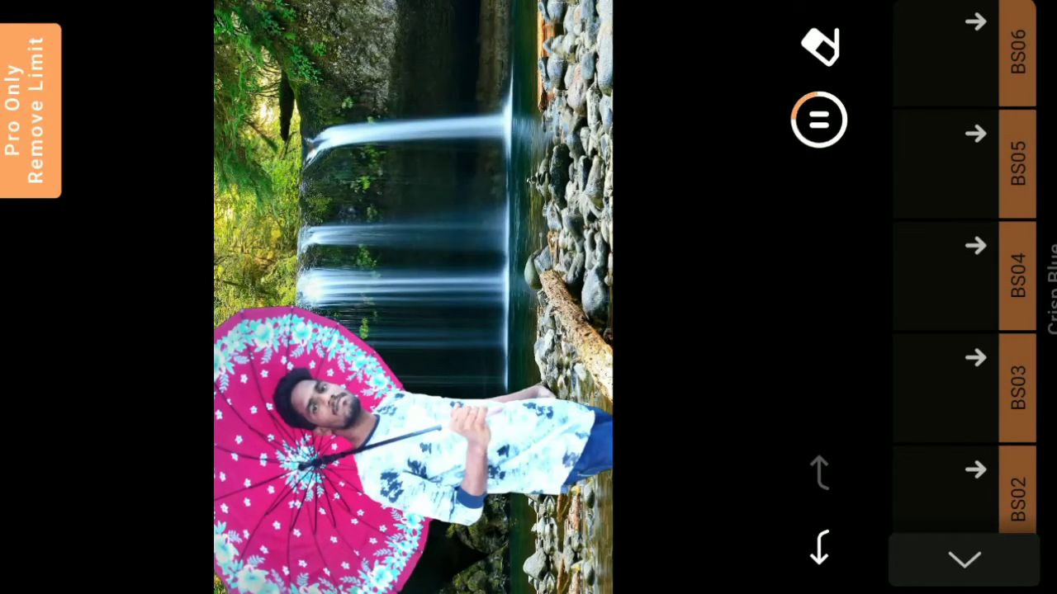
click(964, 560)
scroll(964, 297, up, 2)
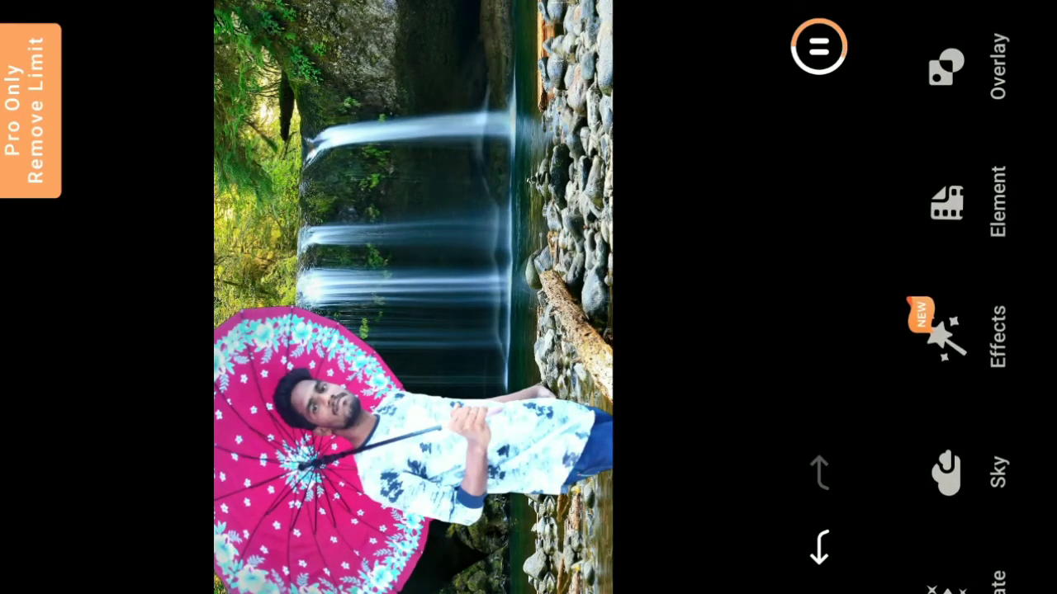
Try the ES01, ES02 and ES03 effects, positioning the effect over the waterfall.
click(946, 334)
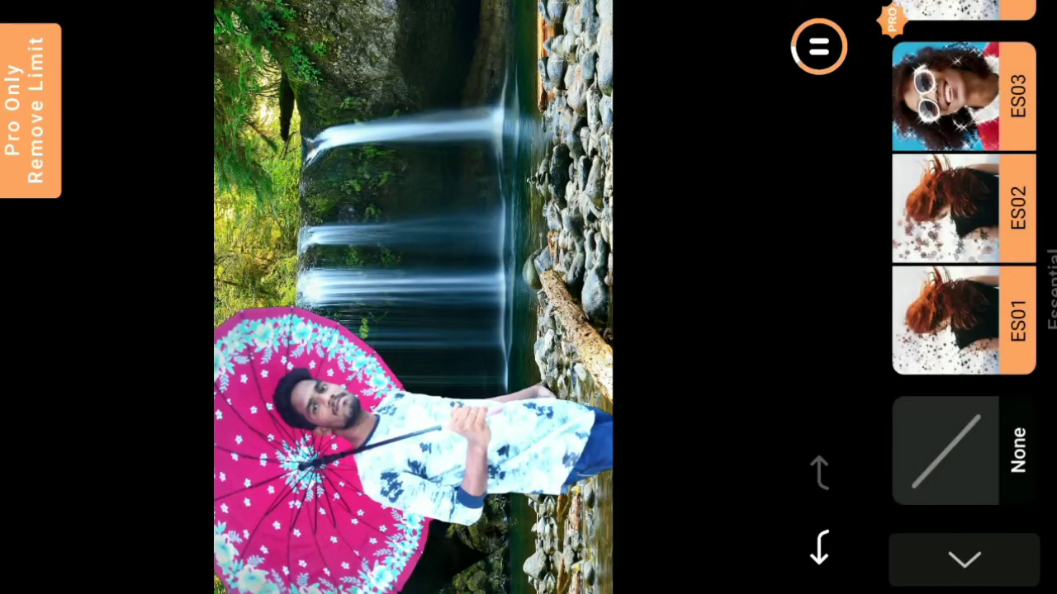
click(947, 320)
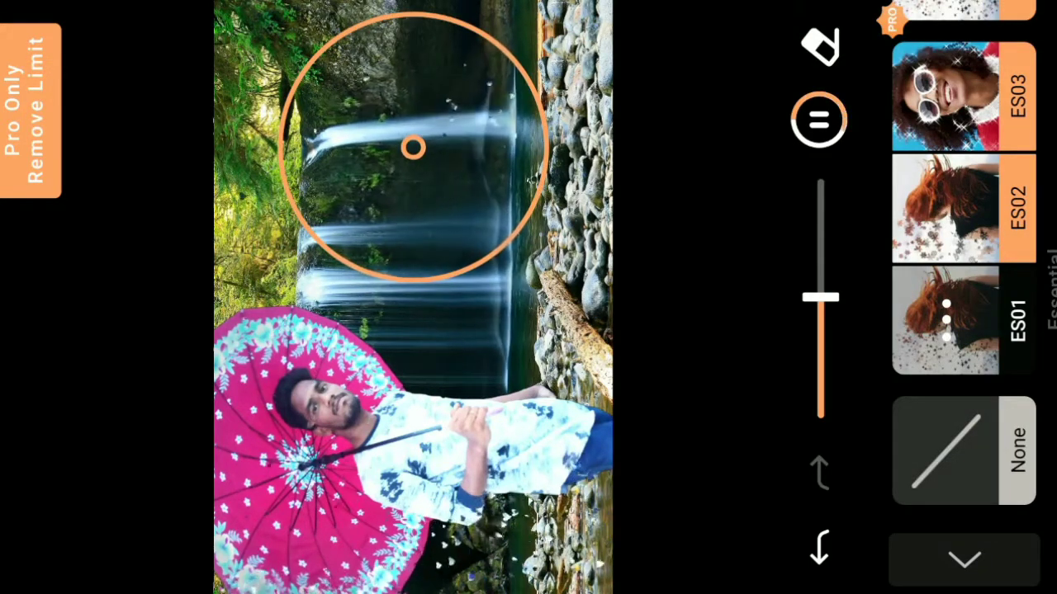
mouse_move(421, 114)
mouse_down()
mouse_move(462, 215)
mouse_move(441, 203)
mouse_move(427, 165)
mouse_up()
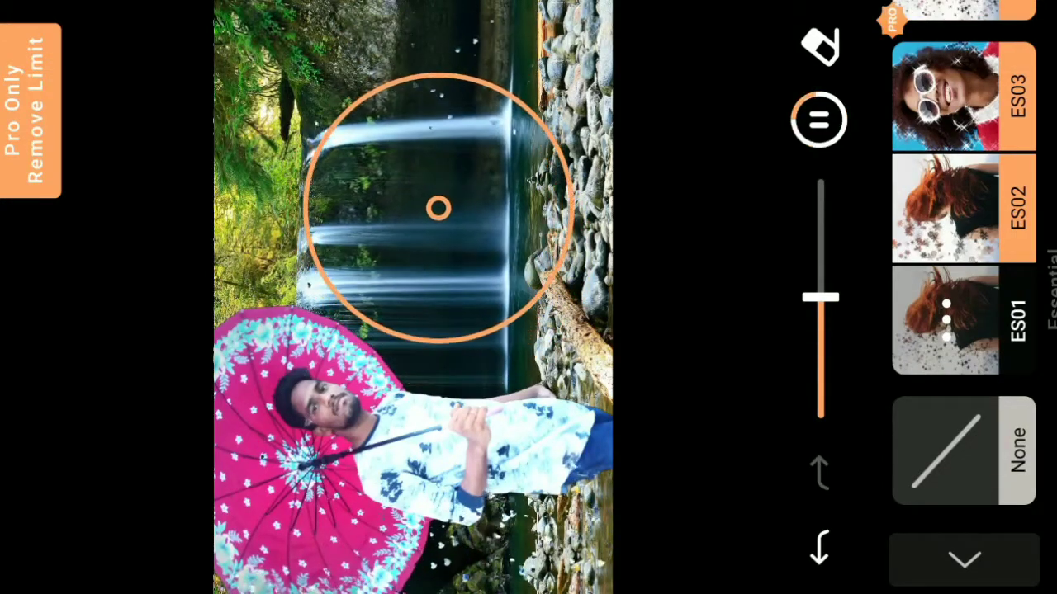
click(939, 207)
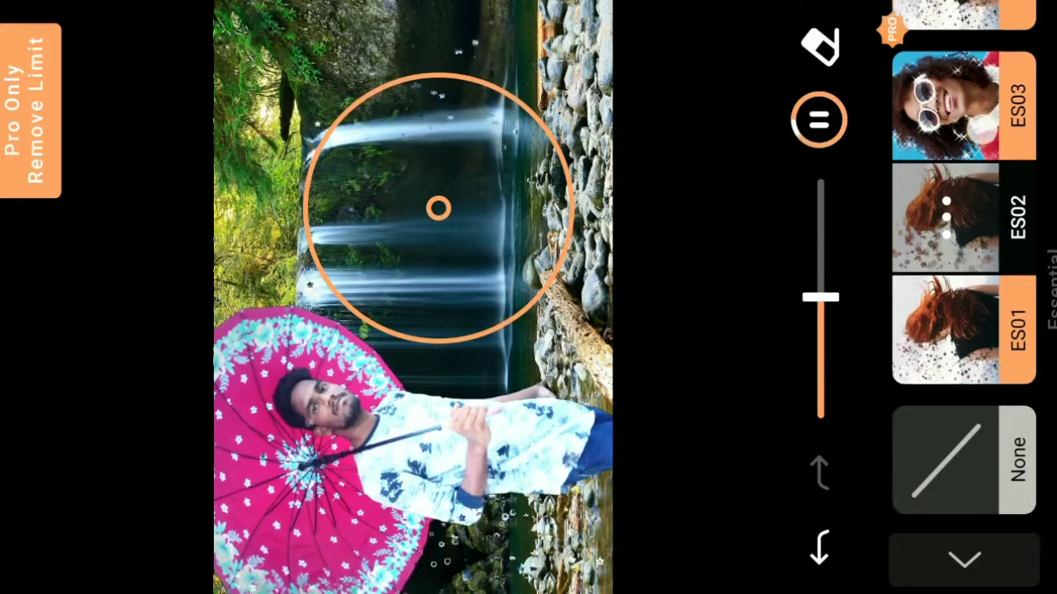
drag(945, 124, 945, 289)
click(945, 260)
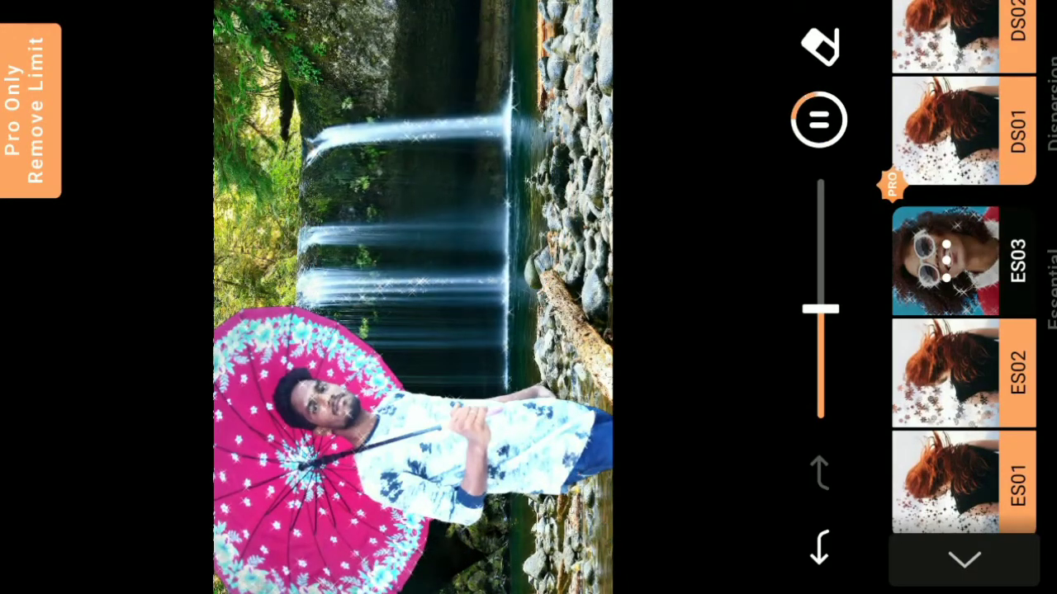
drag(454, 221, 462, 216)
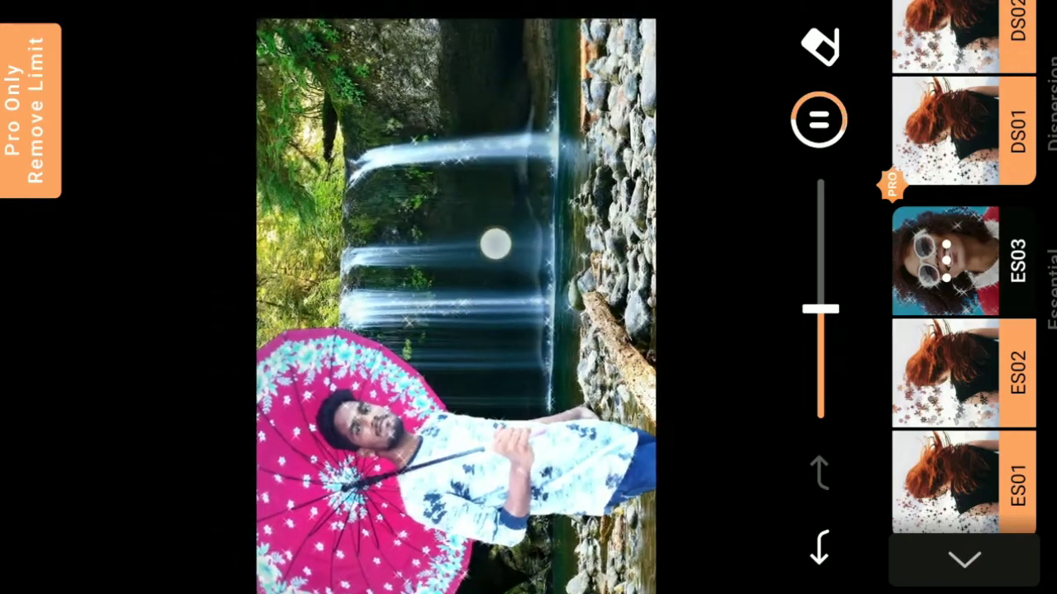
Try the DS06 to DS10 dispersion effects and settle on DS11.
drag(945, 260, 945, 388)
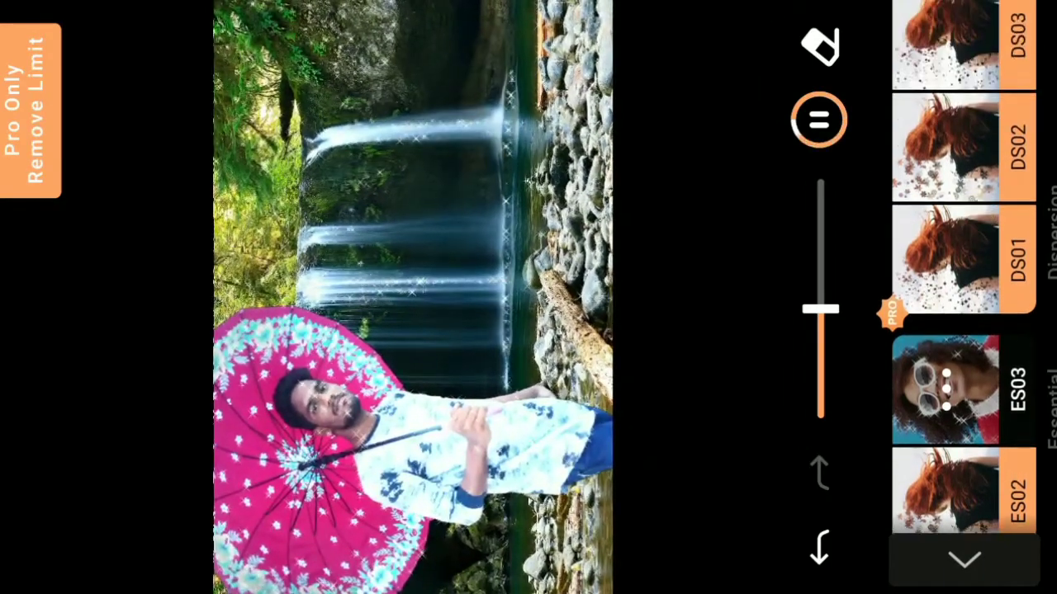
drag(945, 207, 945, 429)
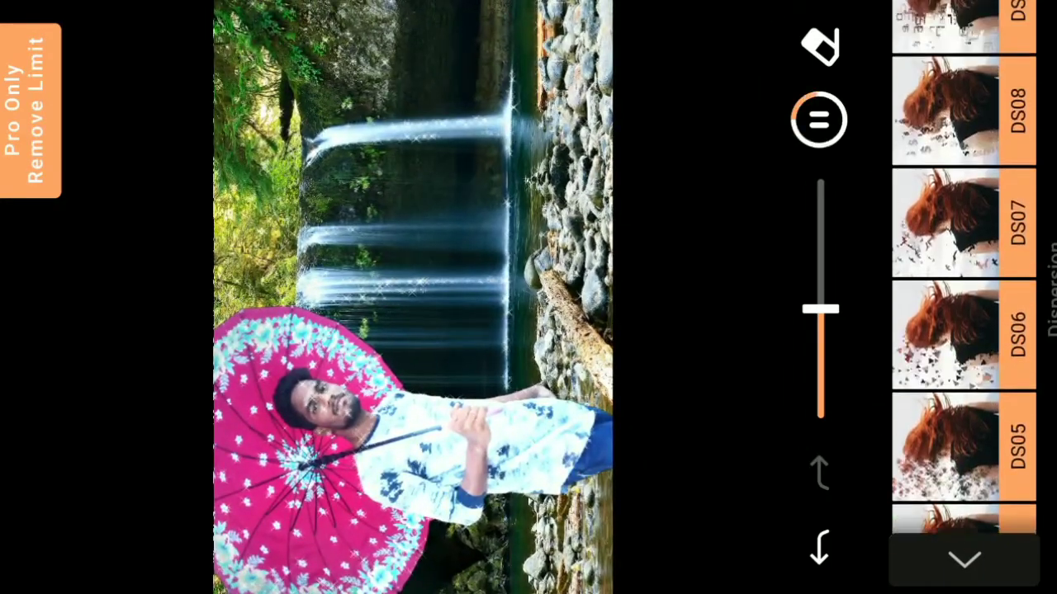
click(944, 219)
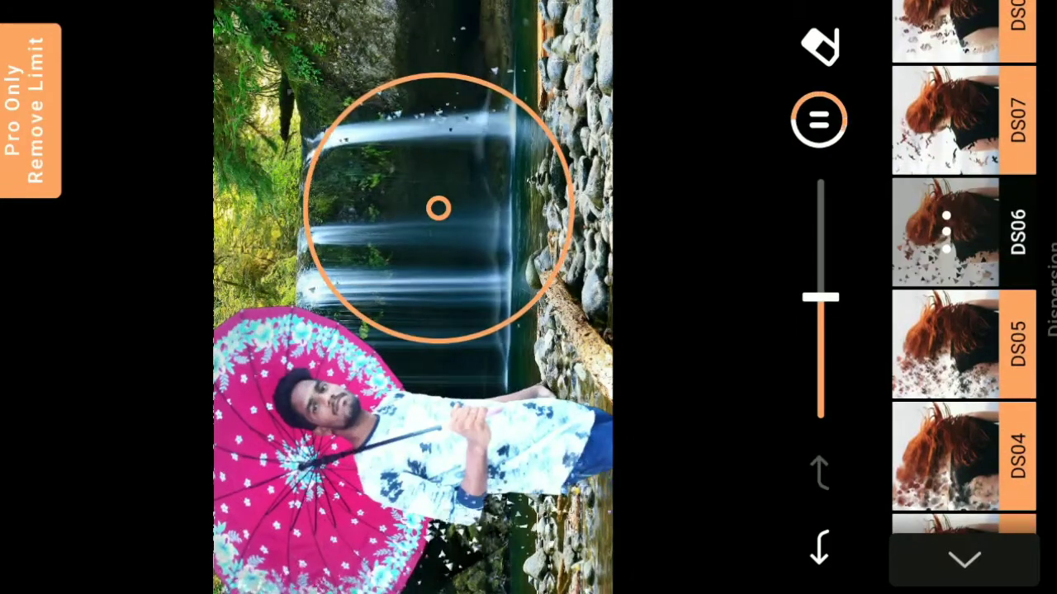
click(946, 120)
drag(946, 119, 945, 342)
click(946, 239)
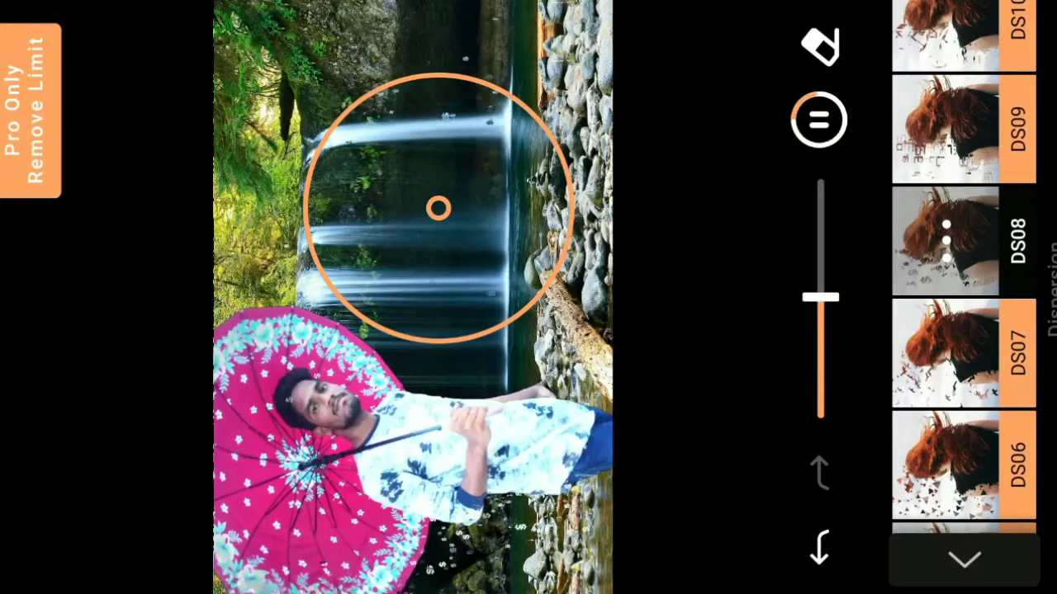
click(945, 128)
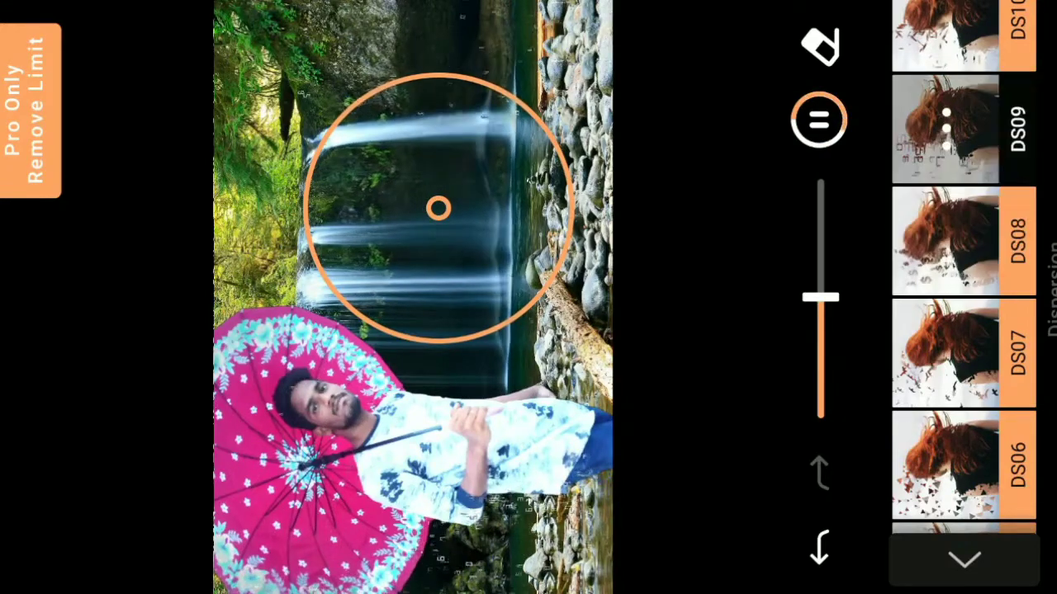
drag(962, 119, 961, 318)
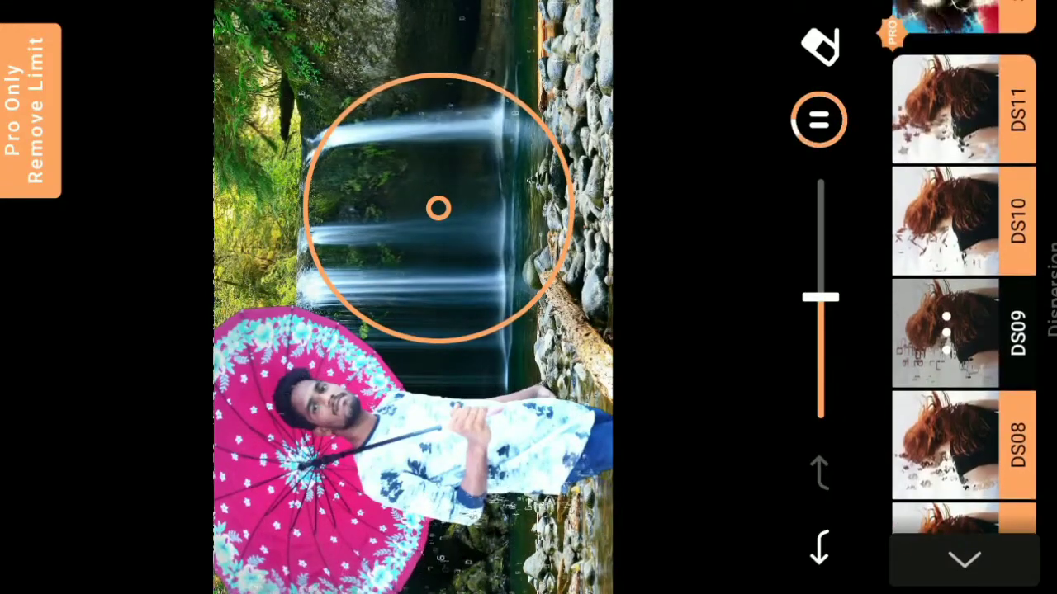
click(945, 206)
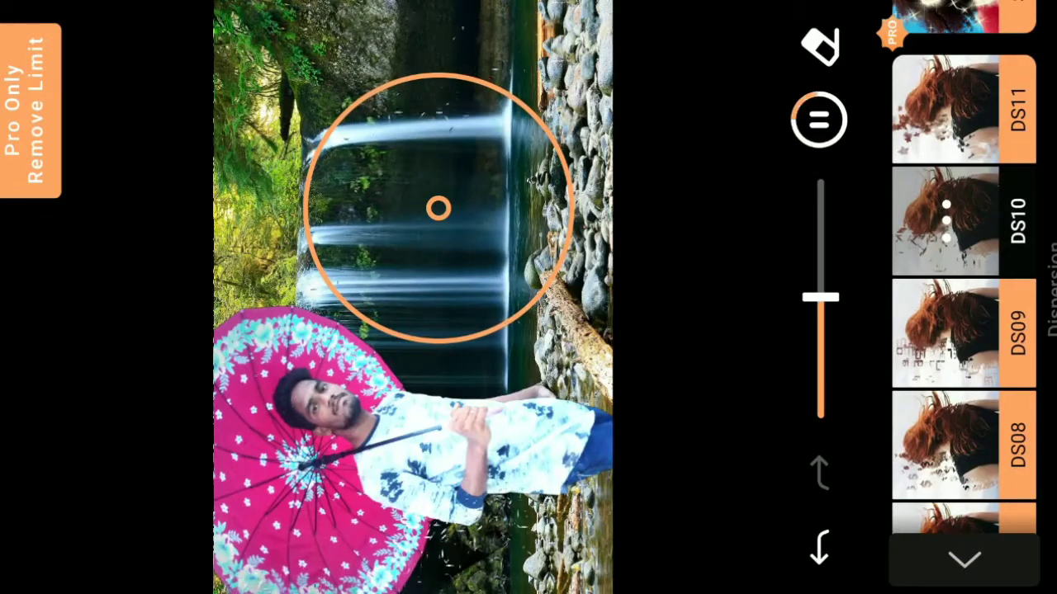
click(945, 108)
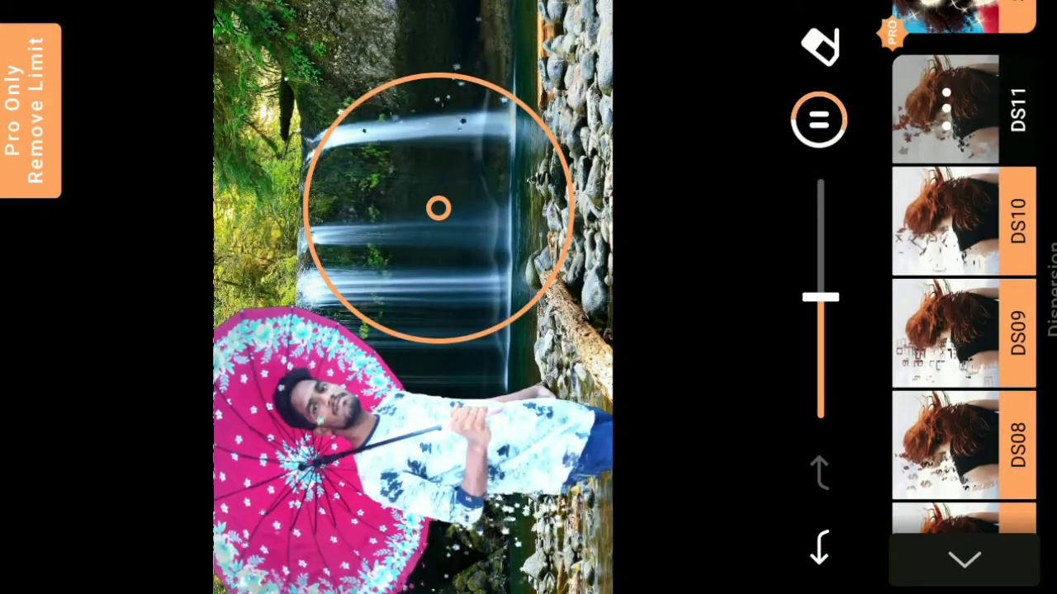
drag(962, 116, 962, 318)
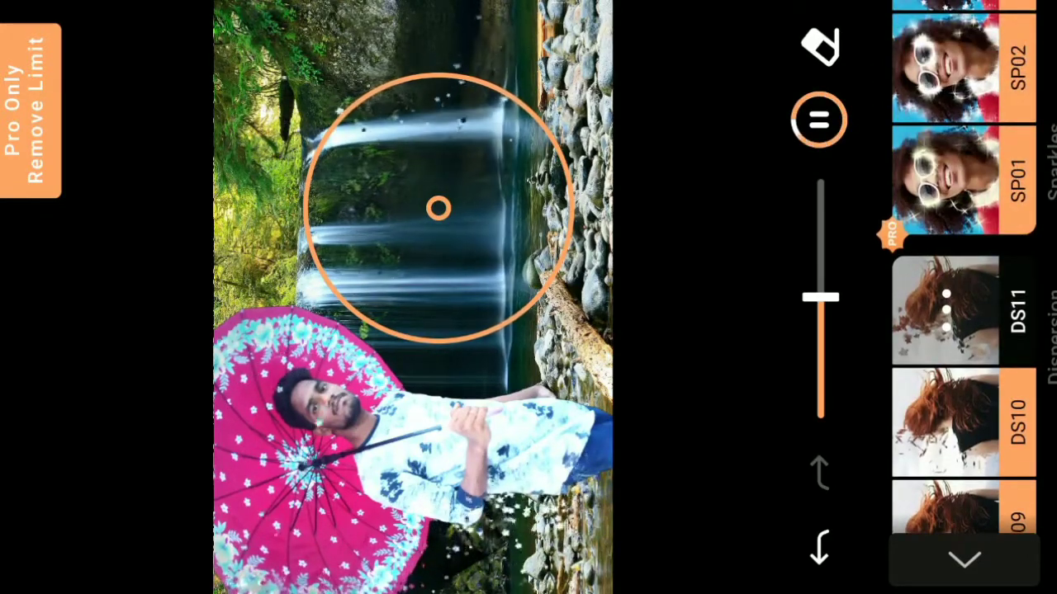
drag(962, 107, 962, 318)
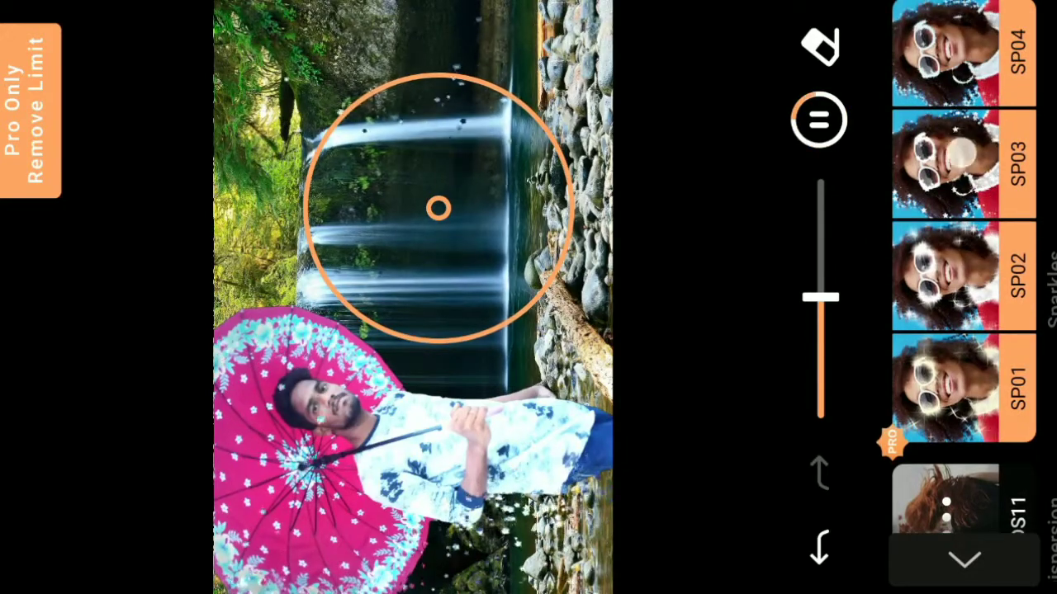
Apply SP03 sparkles, erase most of its stars, and preview the loop.
click(957, 153)
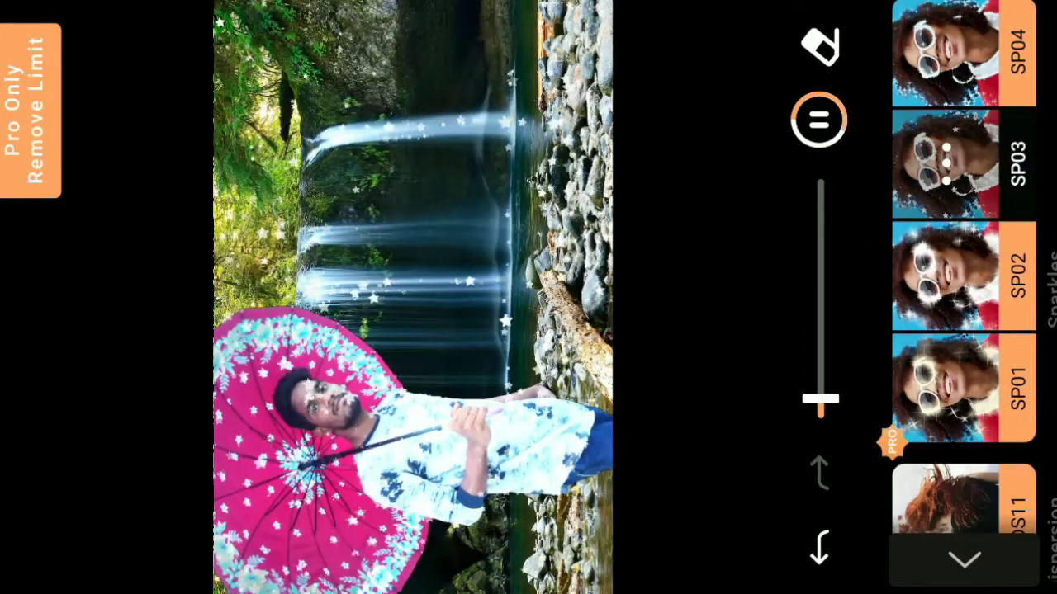
click(820, 46)
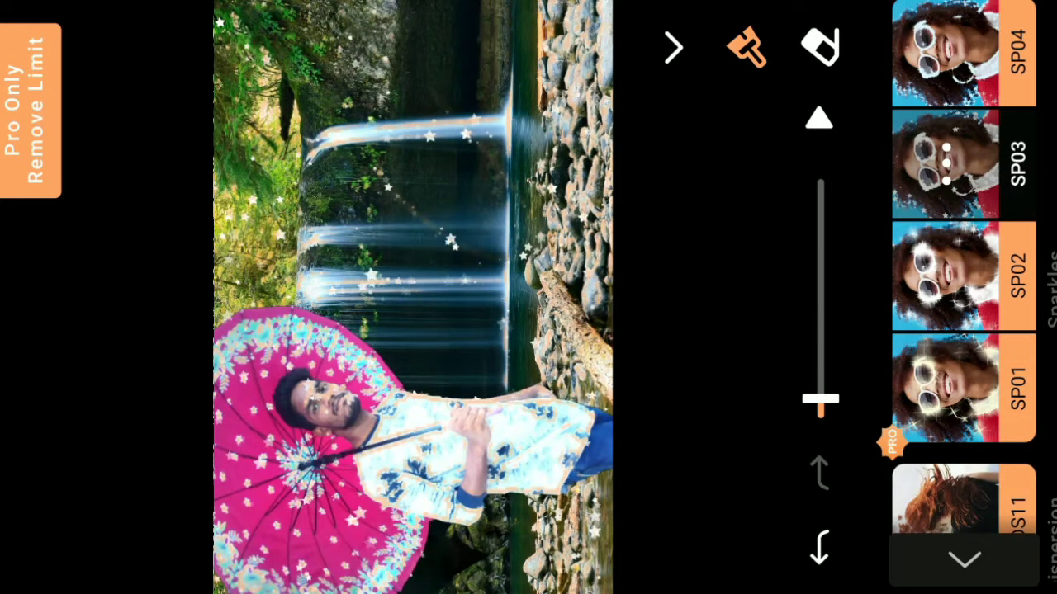
mouse_move(388, 194)
mouse_down()
mouse_move(526, 189)
mouse_move(467, 89)
mouse_up()
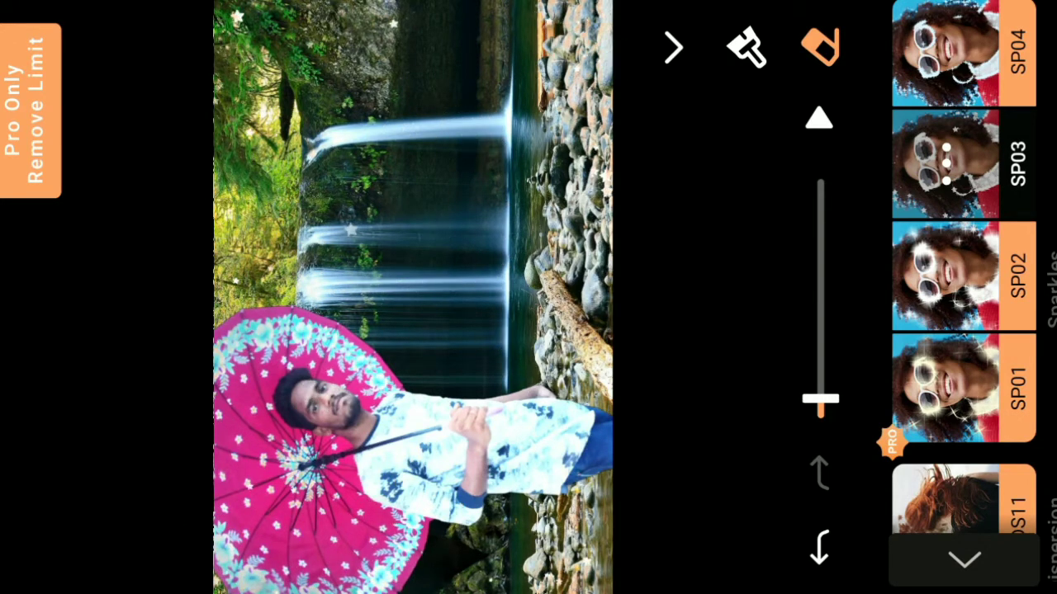
click(818, 118)
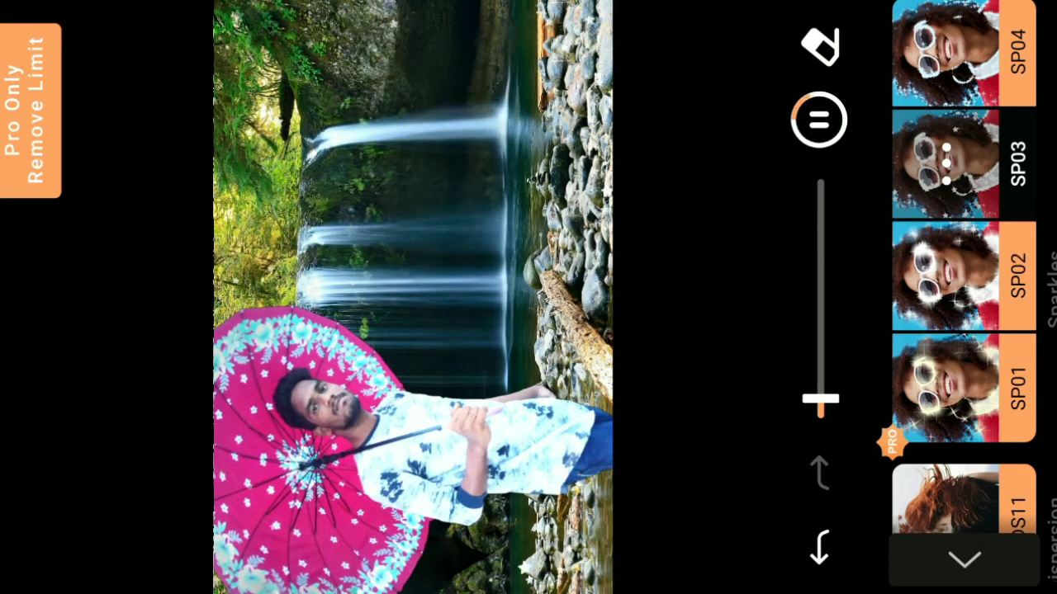
mouse_move(944, 216)
mouse_down()
mouse_move(1005, 192)
mouse_move(1026, 35)
mouse_up()
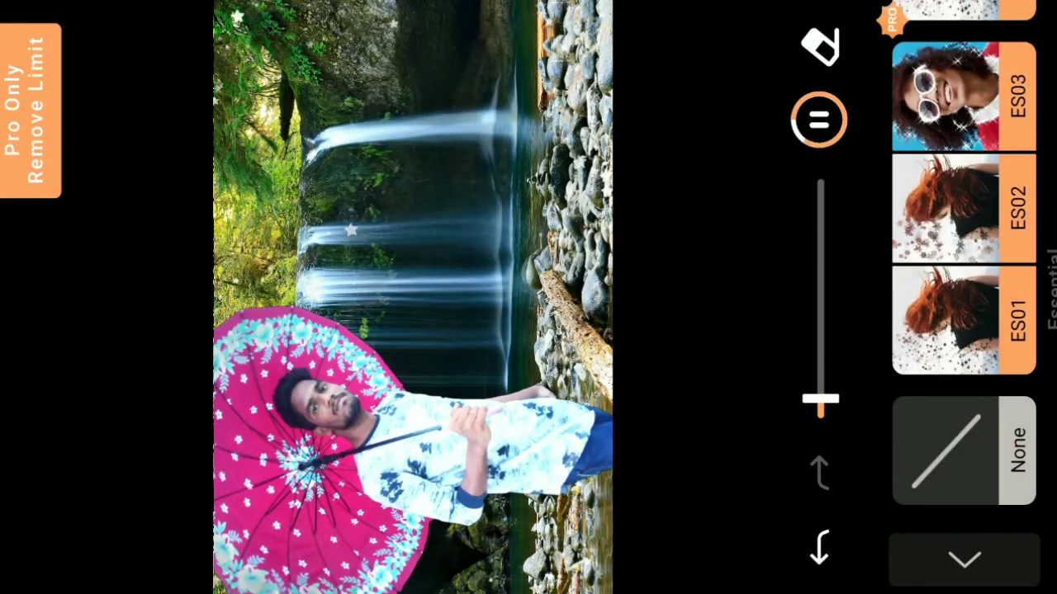
click(964, 560)
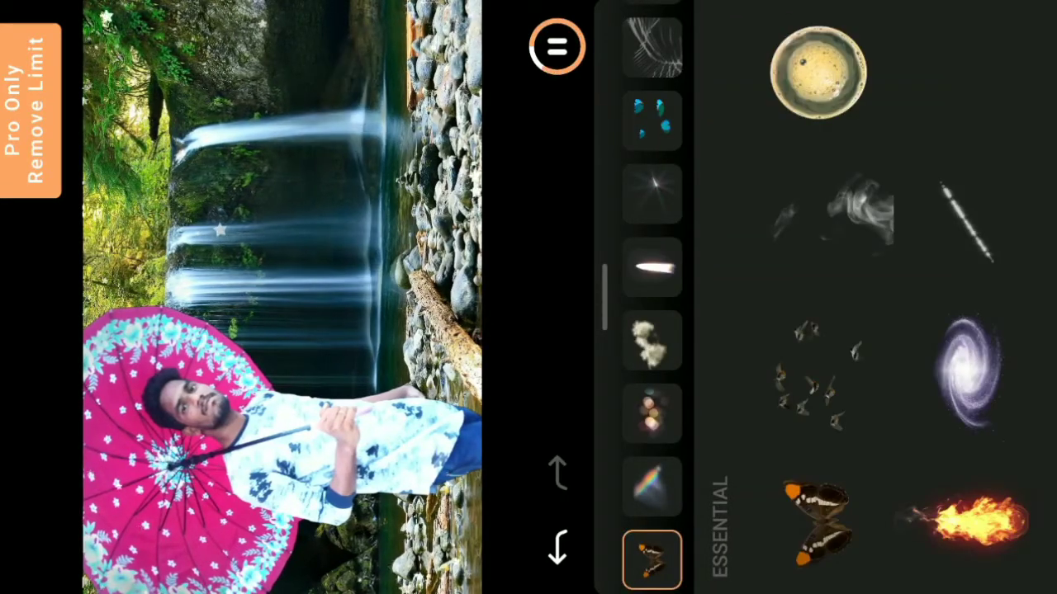
Try the fire, bowl and galaxy elements, moving them toward the waterfall.
click(968, 519)
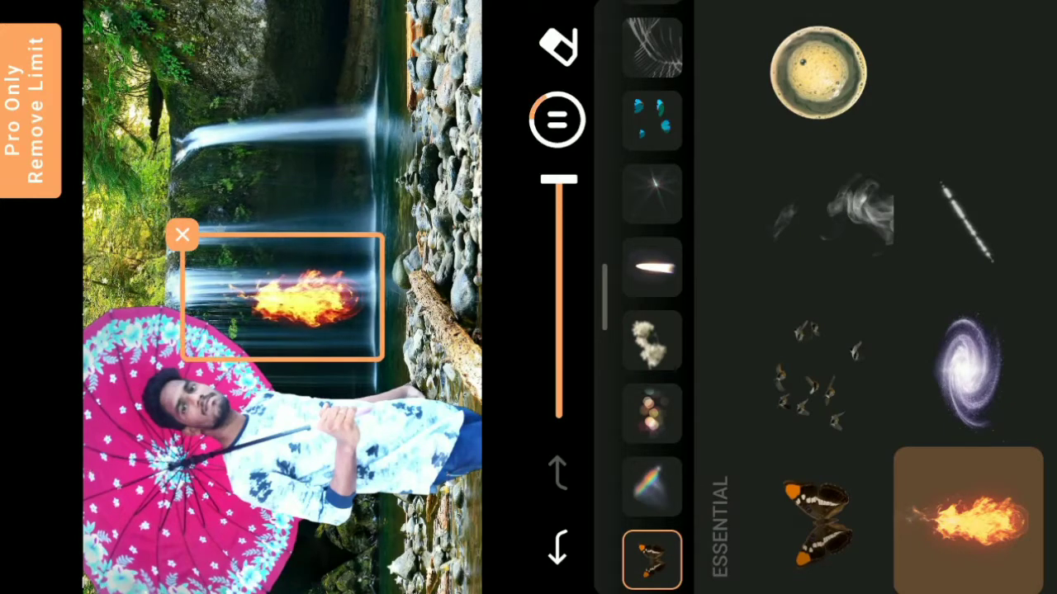
mouse_move(282, 296)
mouse_down()
mouse_move(366, 245)
mouse_move(420, 188)
mouse_up()
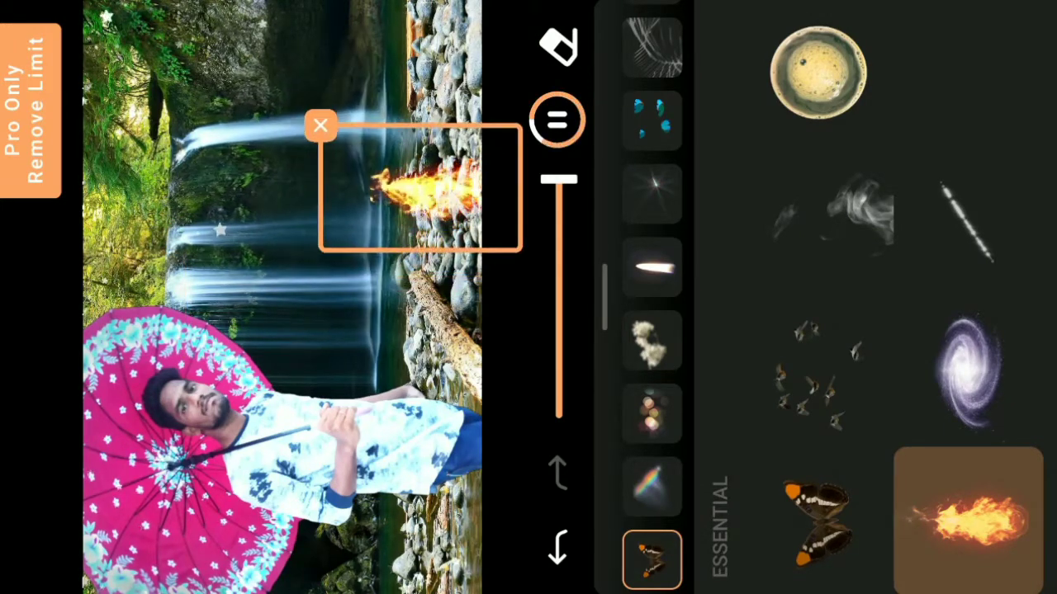
click(817, 72)
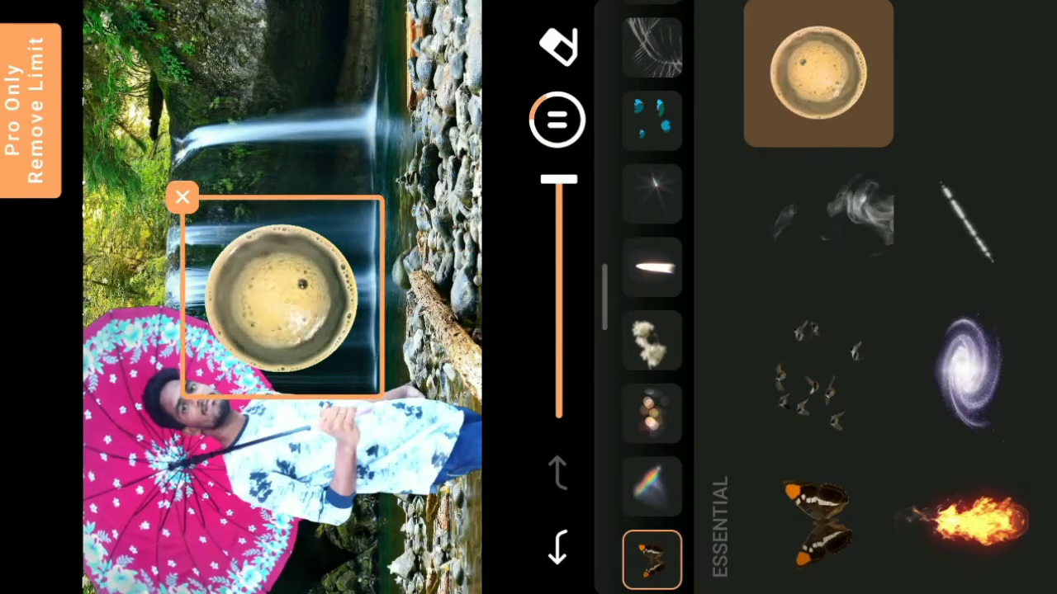
click(968, 372)
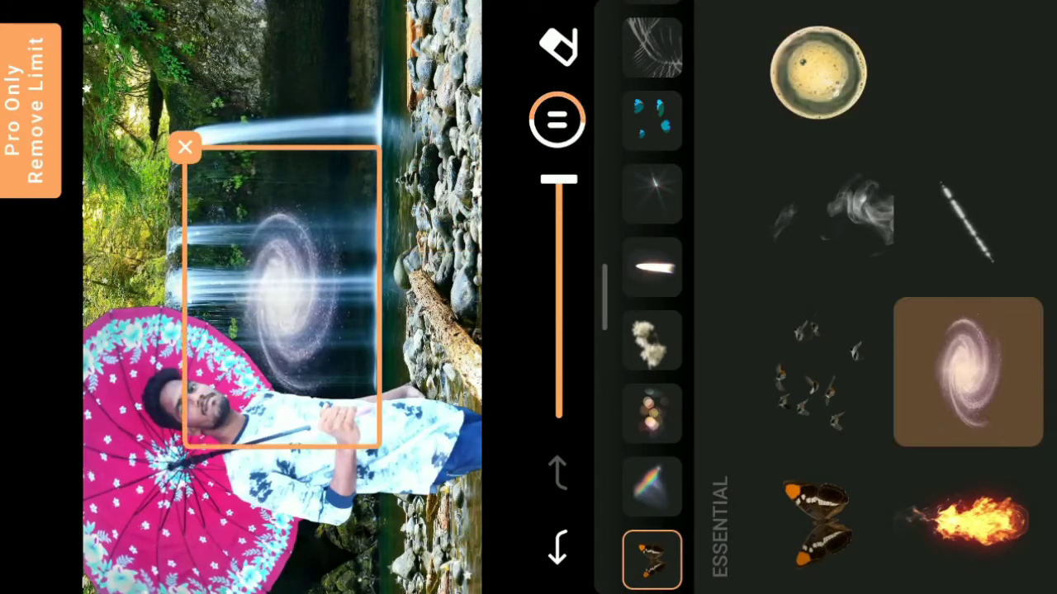
mouse_move(282, 296)
mouse_down()
mouse_move(318, 224)
mouse_move(327, 228)
mouse_up()
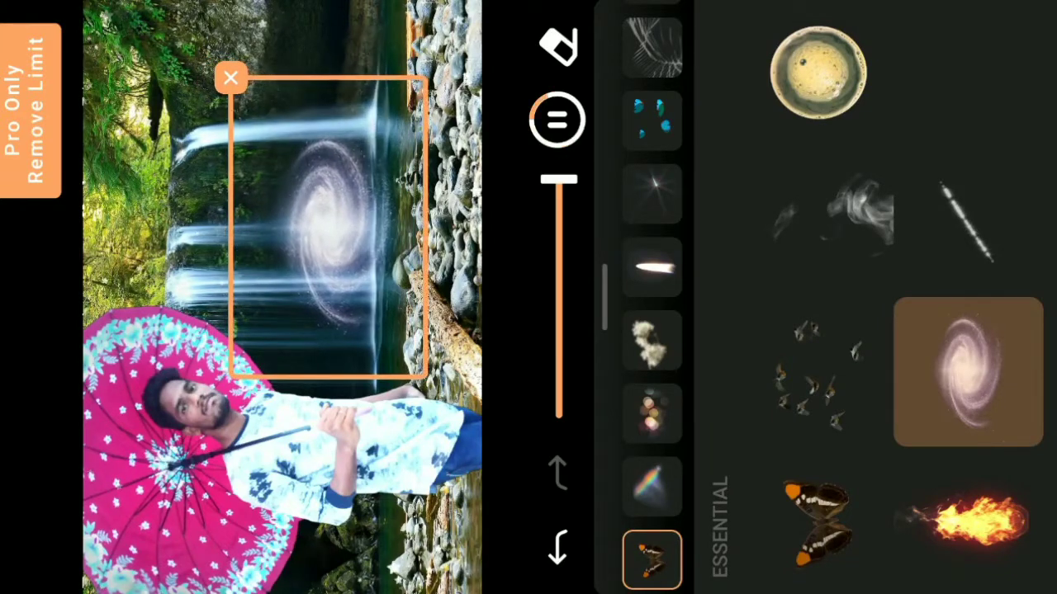
Swap the galaxy for a flock of birds, enlarged and placed over the waterfall.
click(817, 372)
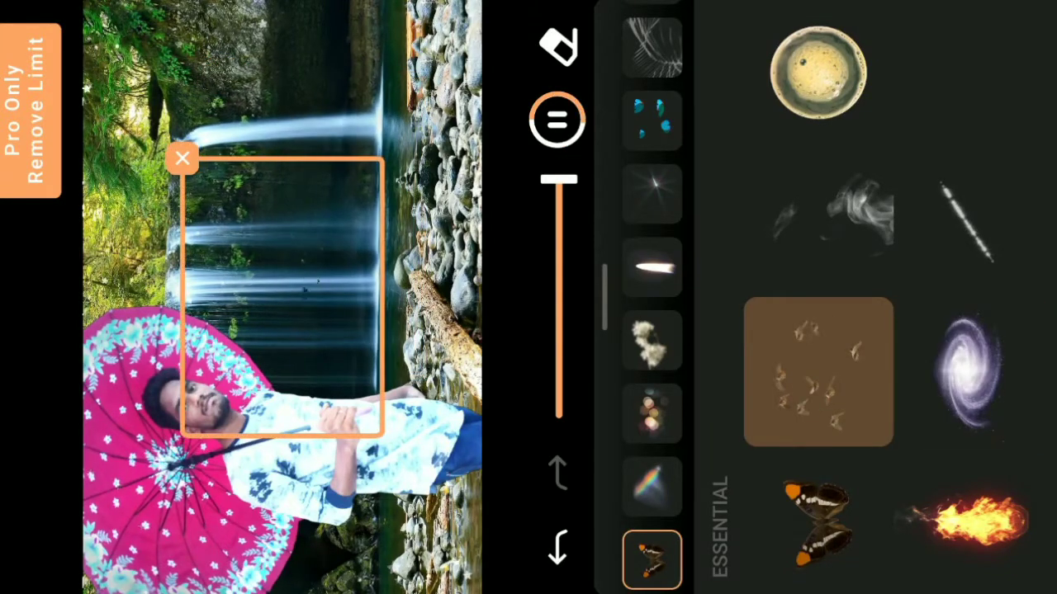
drag(315, 188, 350, 99)
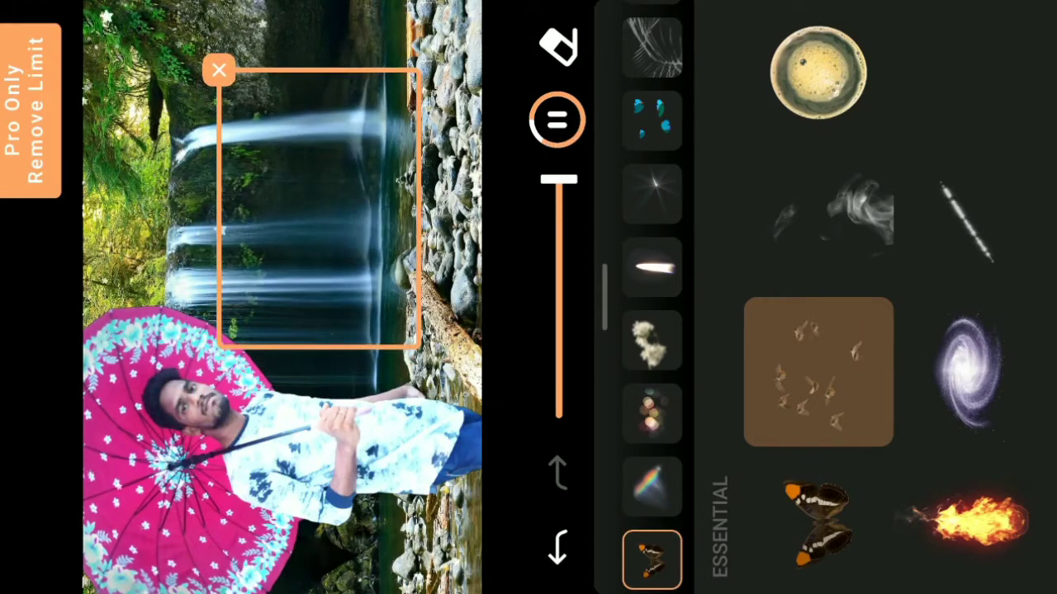
drag(255, 179, 170, 205)
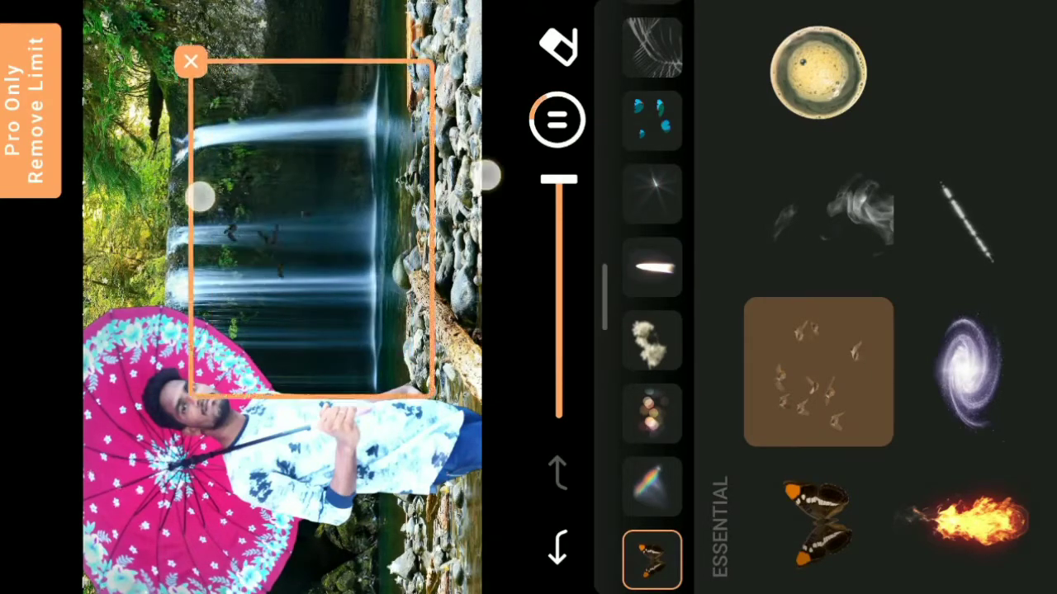
mouse_move(462, 124)
mouse_down()
mouse_move(499, 135)
mouse_move(490, 130)
mouse_move(501, 149)
mouse_up()
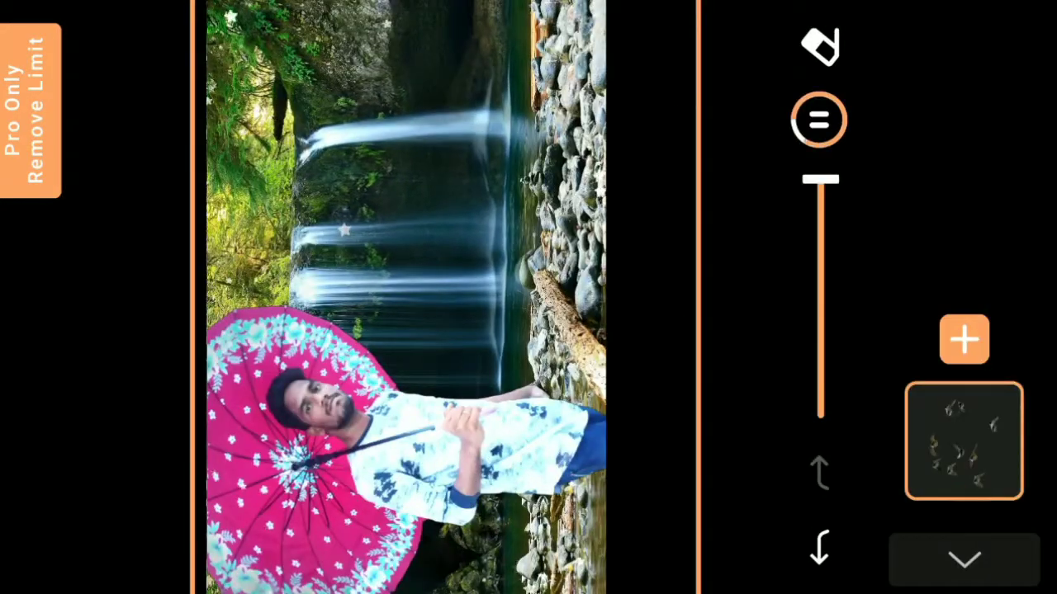
click(965, 560)
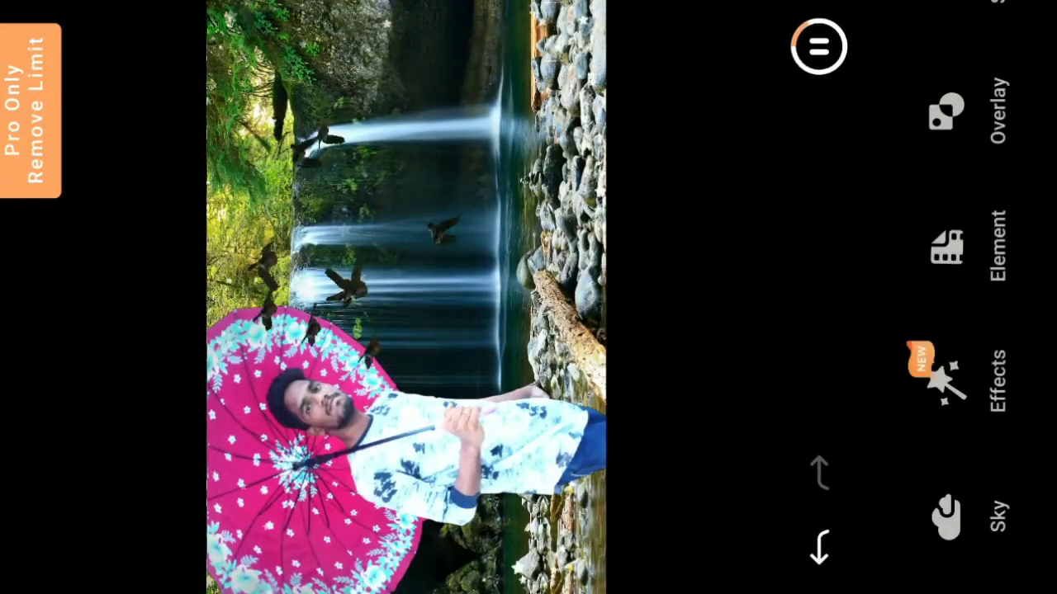
click(946, 380)
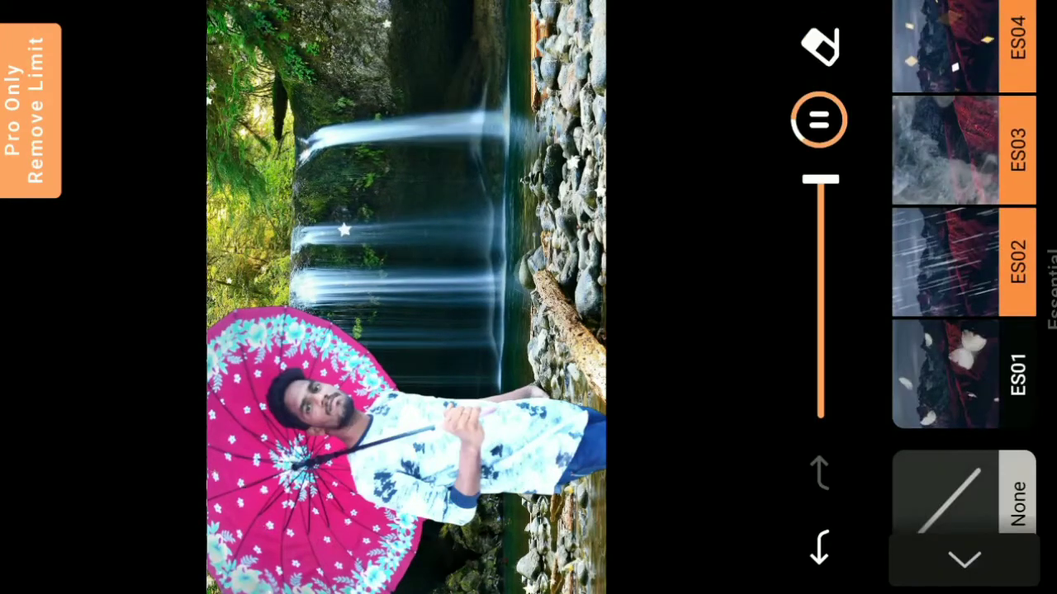
Preview effects ES01 to ES07, including petals, rain, smoke, confetti and bokeh.
click(946, 374)
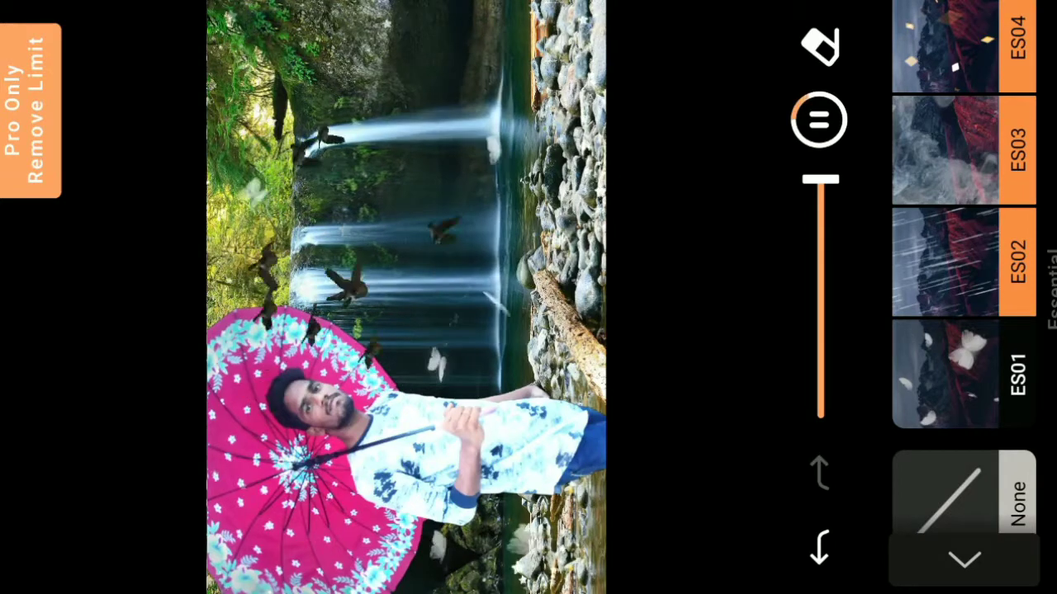
click(945, 263)
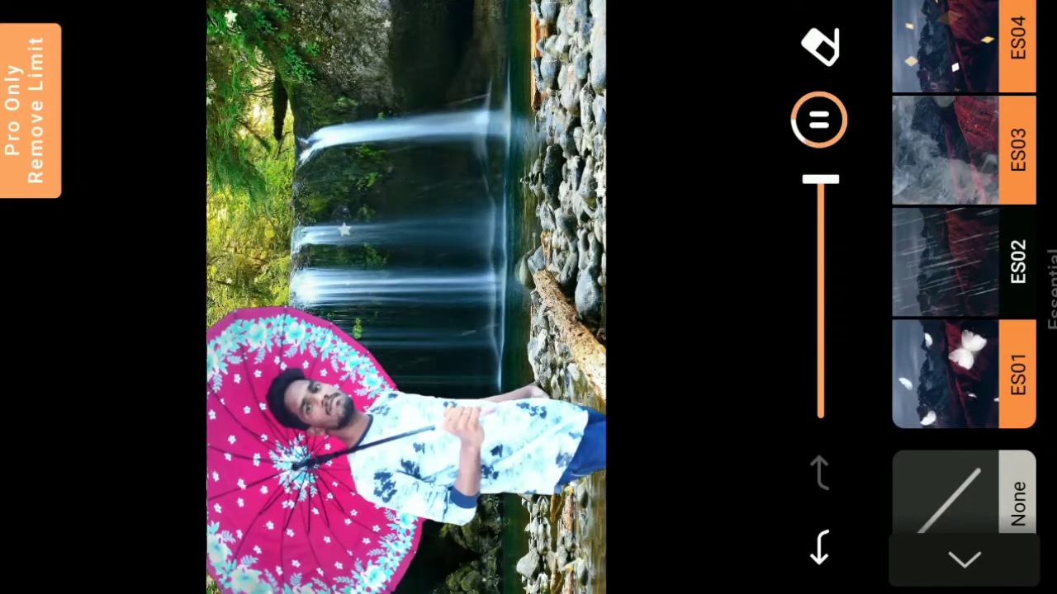
click(946, 148)
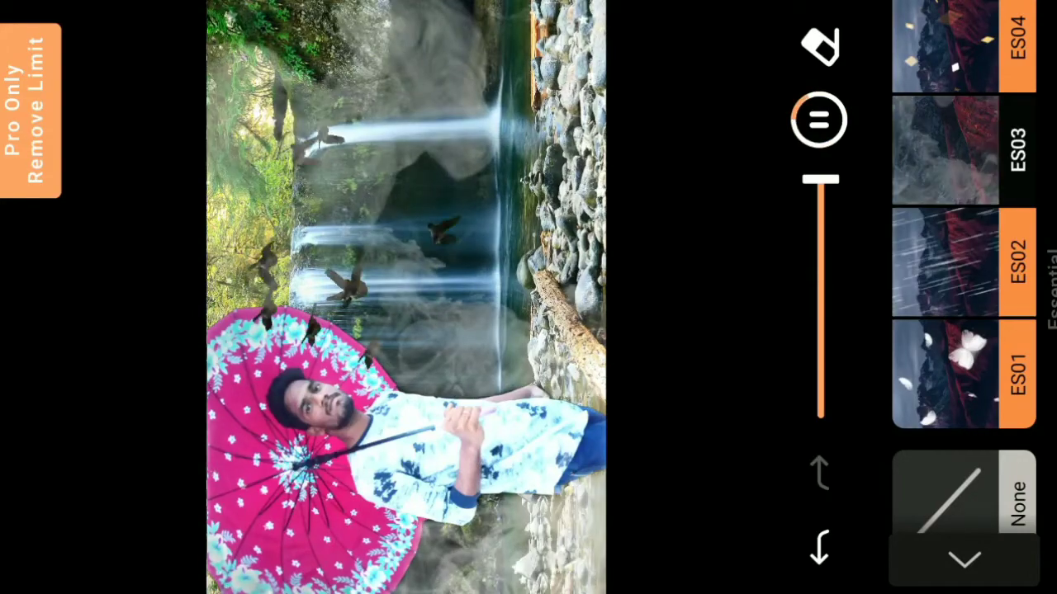
scroll(962, 265, up, 2)
click(945, 250)
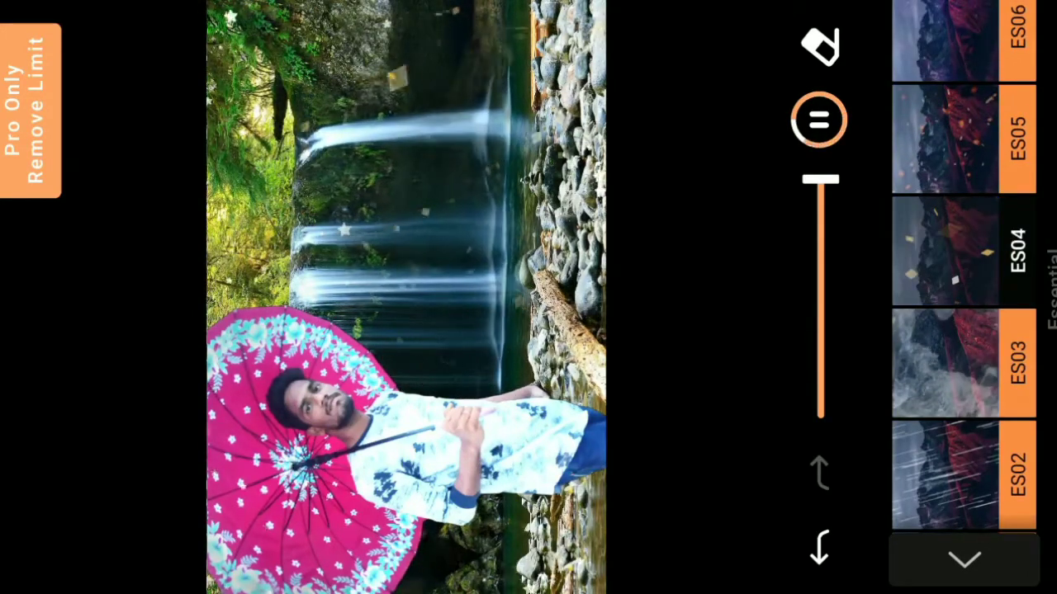
click(961, 138)
scroll(961, 264, up, 2)
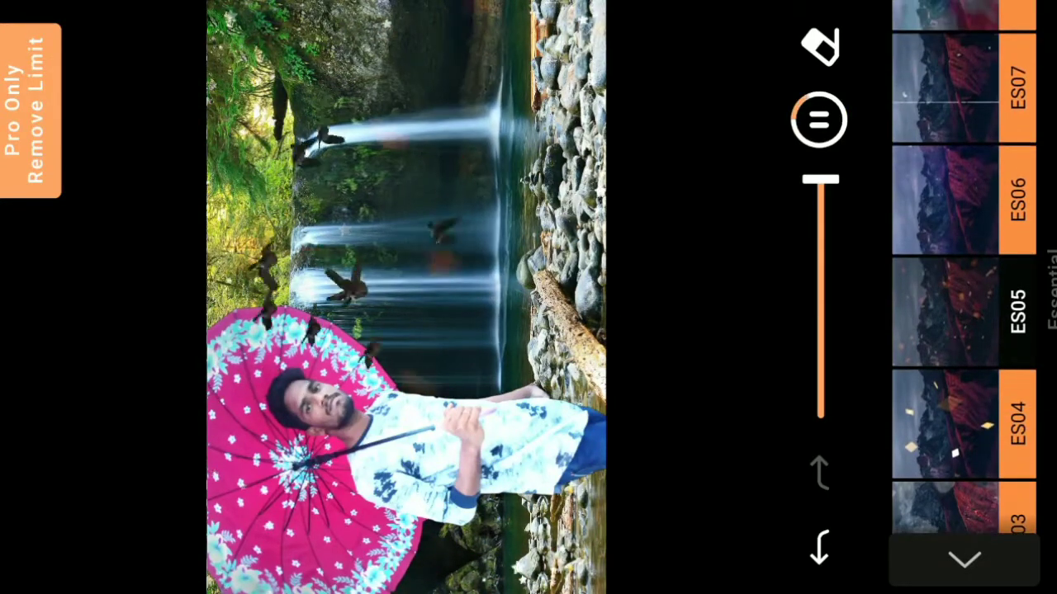
click(945, 89)
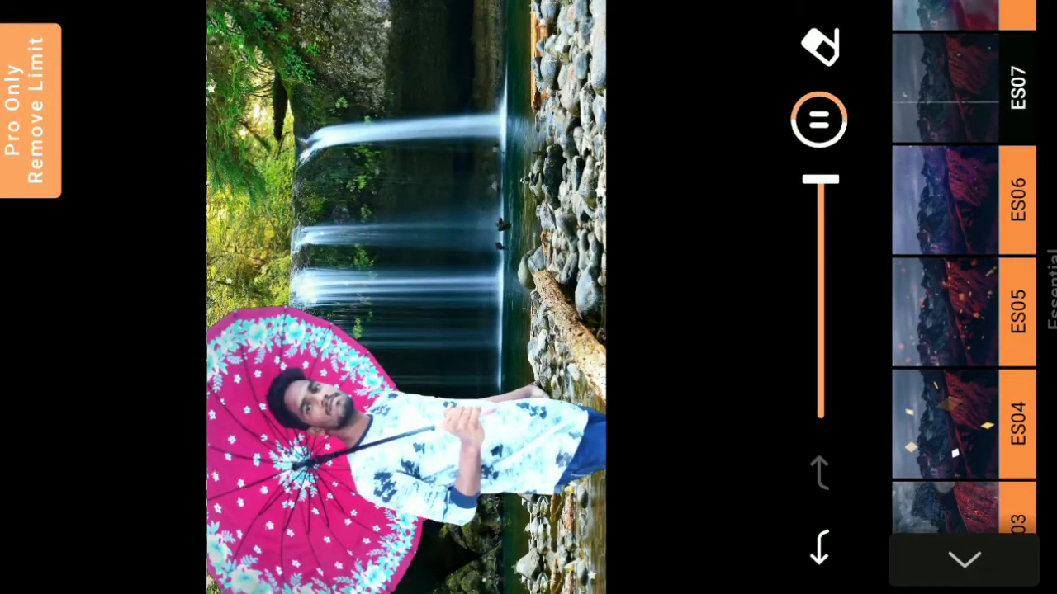
scroll(962, 264, up, 3)
Download and apply the pink GW02 Gentle Wings effect, then leave the effects list.
click(945, 90)
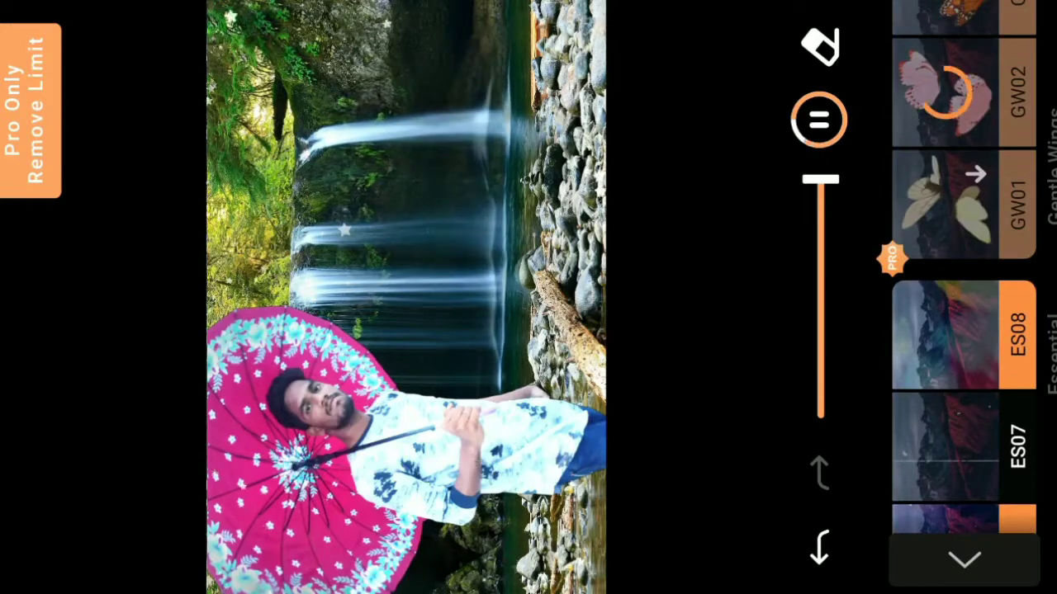
scroll(962, 264, up, 3)
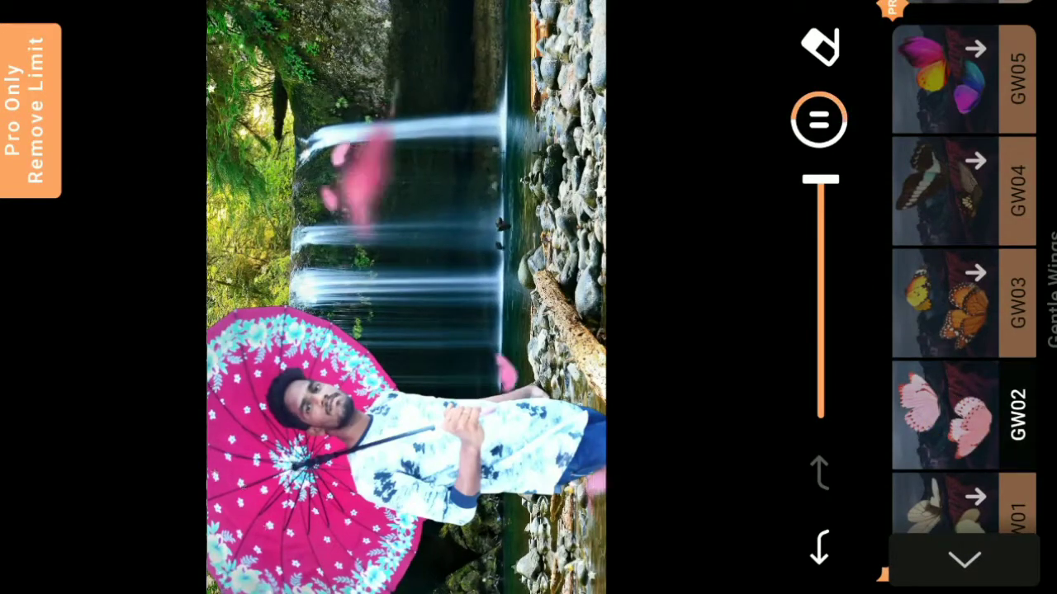
scroll(962, 264, up, 5)
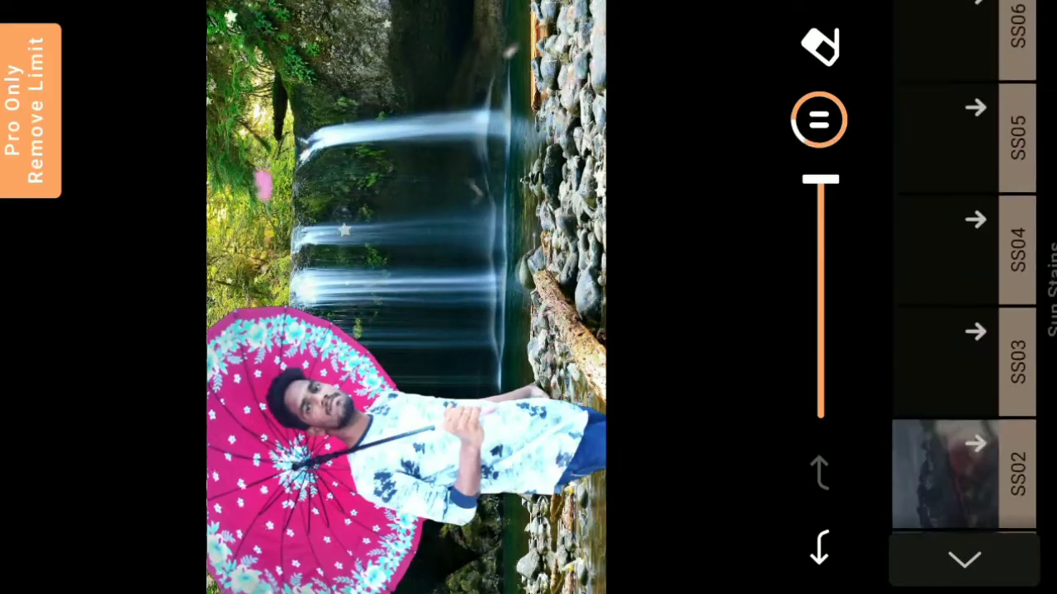
scroll(961, 265, up, 2)
scroll(962, 264, up, 2)
scroll(962, 264, up, 2)
scroll(961, 264, up, 2)
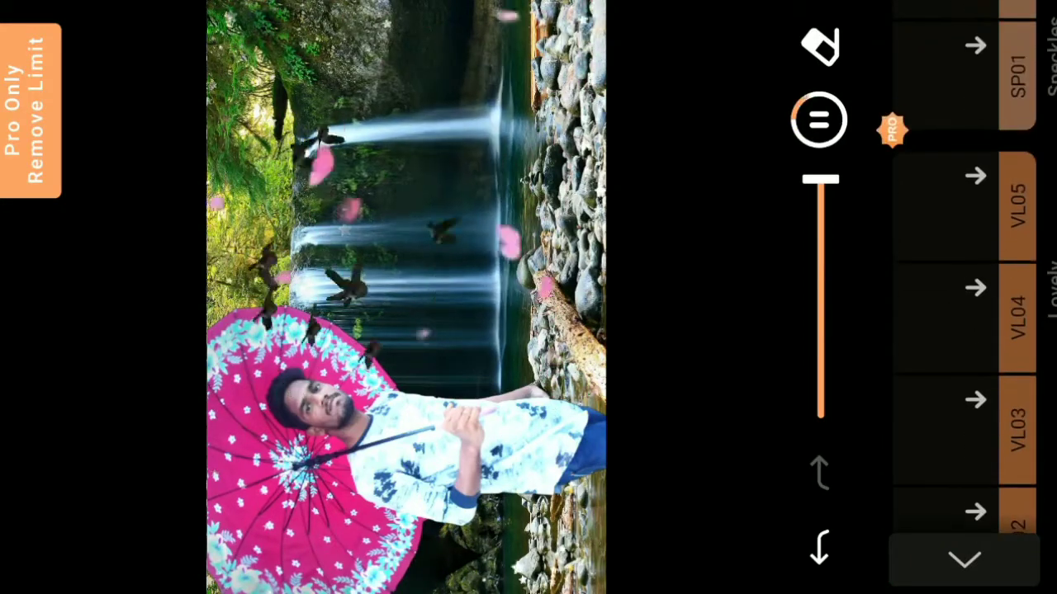
scroll(962, 264, down, 5)
scroll(962, 264, down, 5)
scroll(962, 264, down, 1)
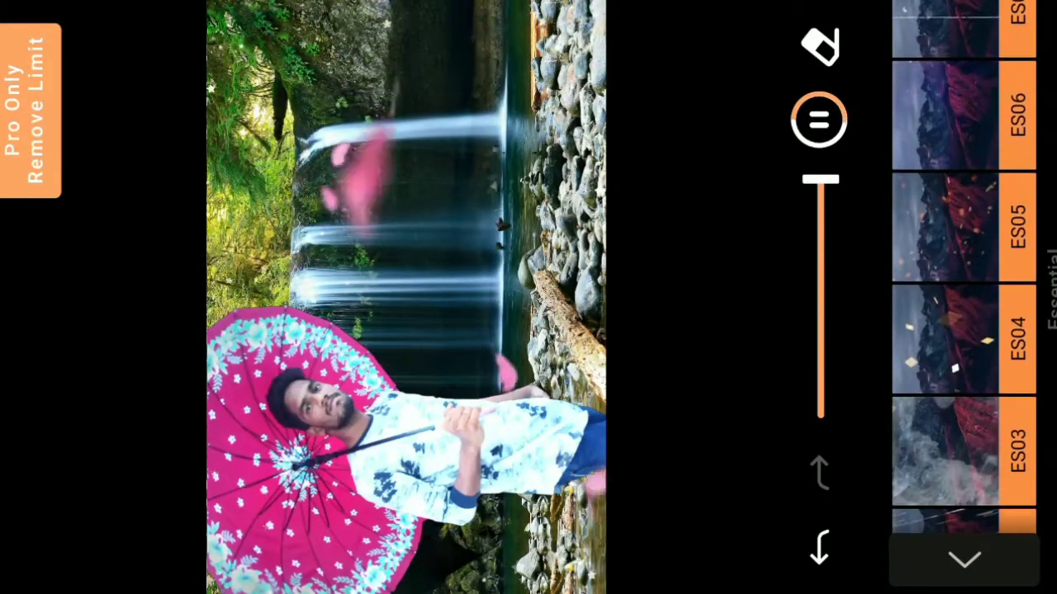
click(963, 560)
scroll(949, 297, up, 1)
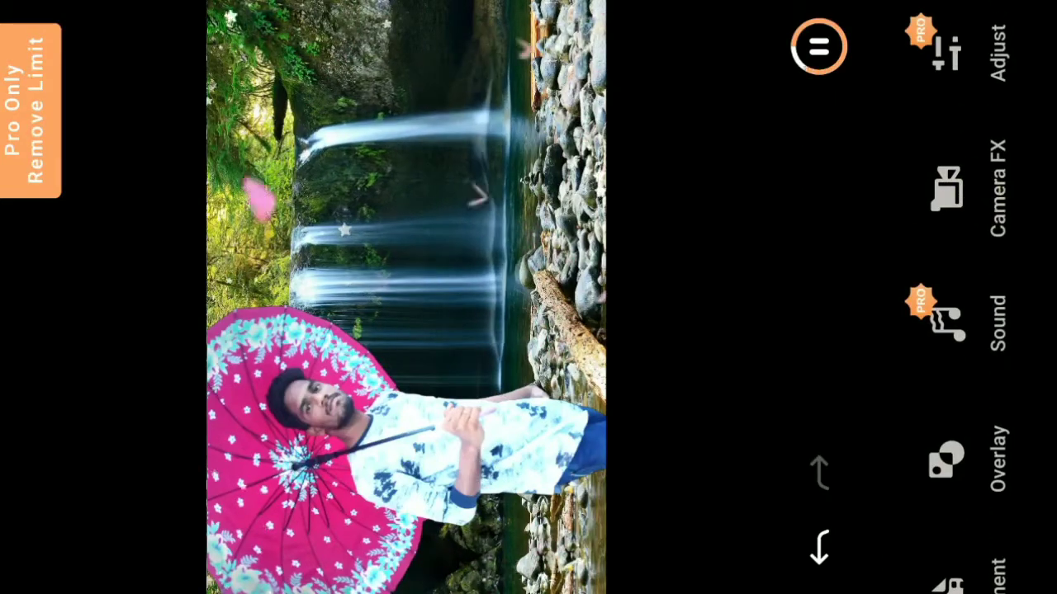
Apply the FX01 camera effect, then check the device volume sliders.
scroll(991, 247, down, 1)
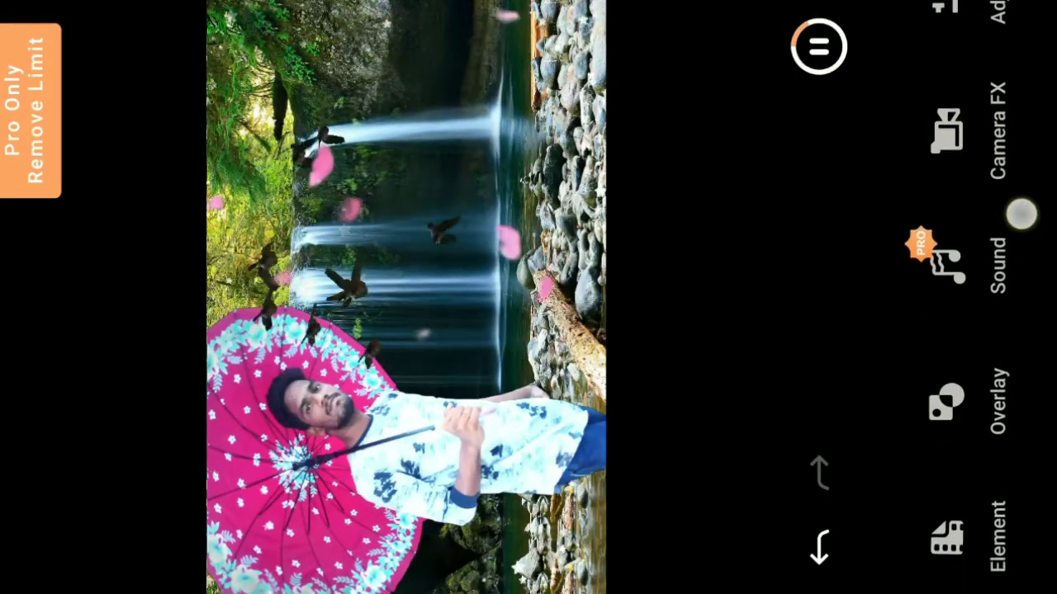
click(947, 130)
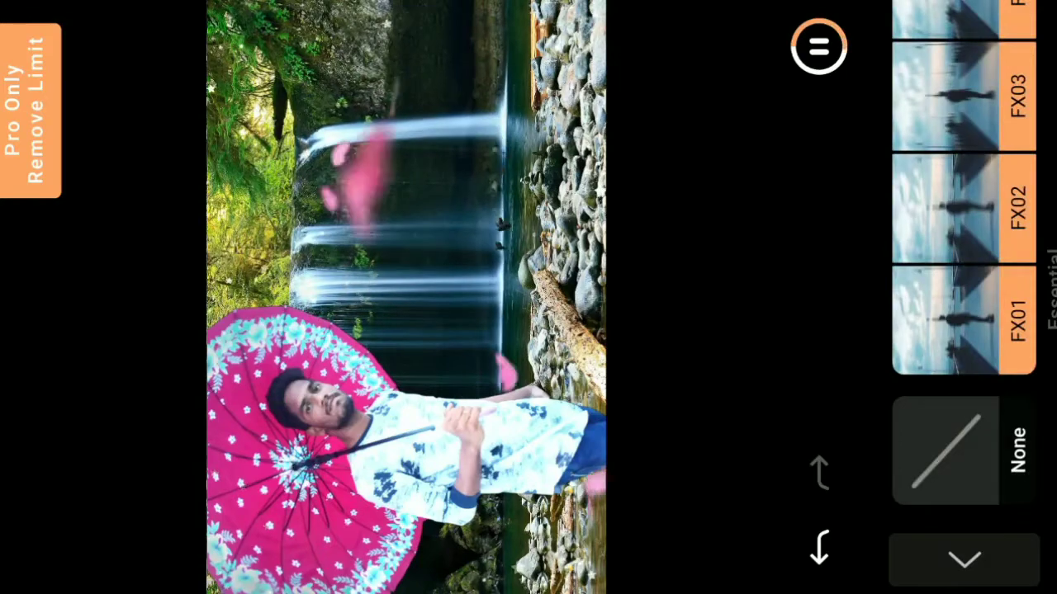
click(980, 302)
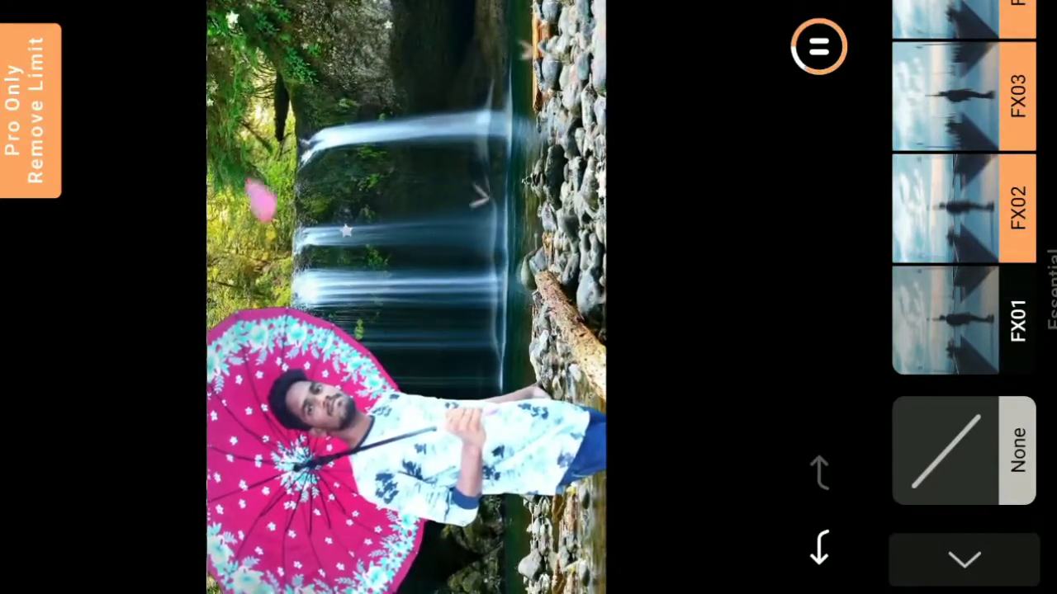
key(XF86AudioRaiseVolume)
mouse_move(410, 74)
mouse_down()
mouse_move(222, 74)
mouse_move(410, 74)
mouse_up()
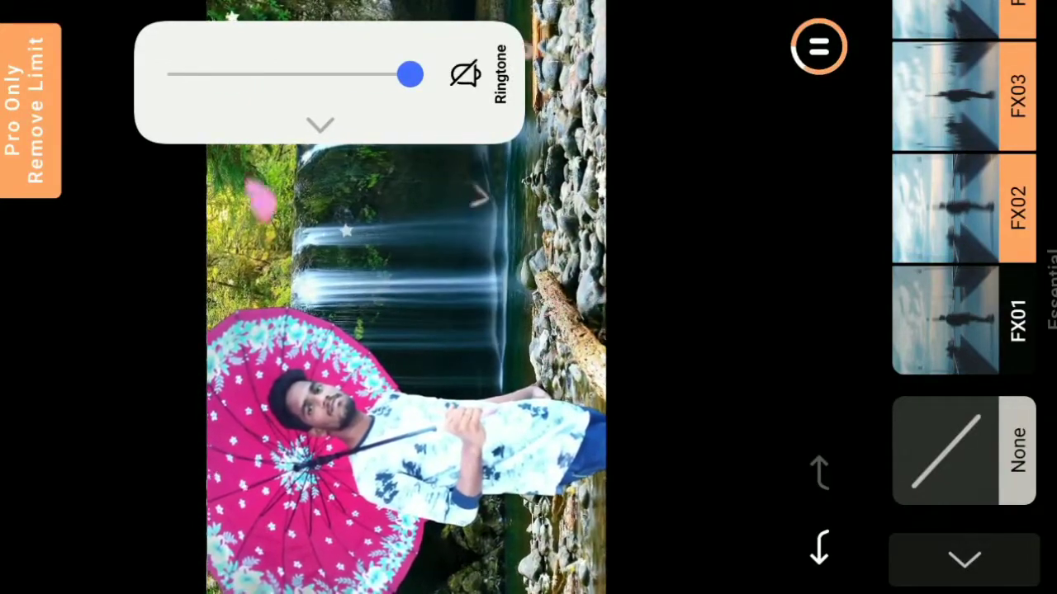
click(321, 124)
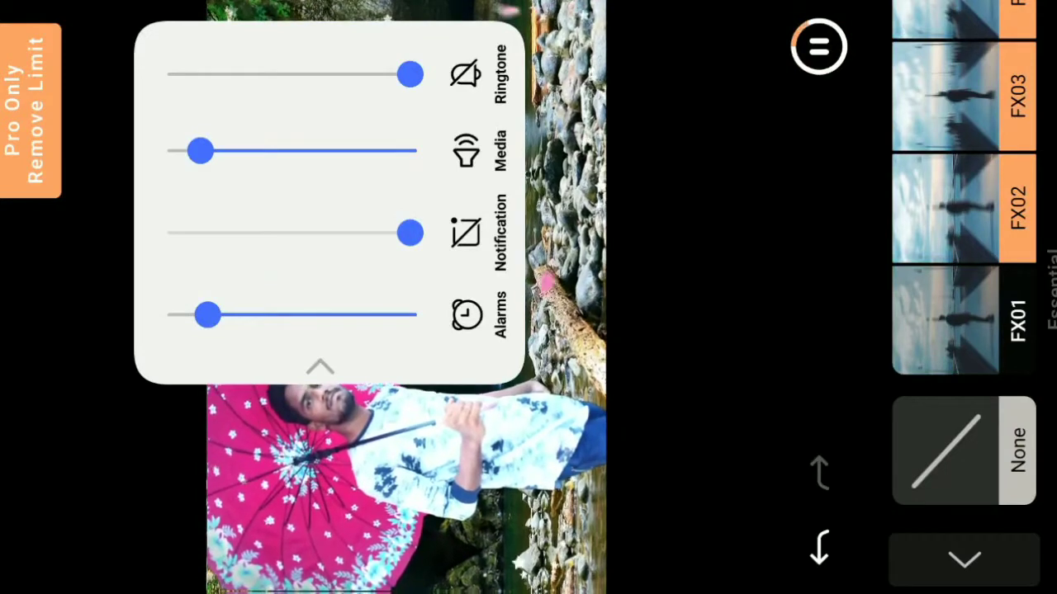
click(320, 367)
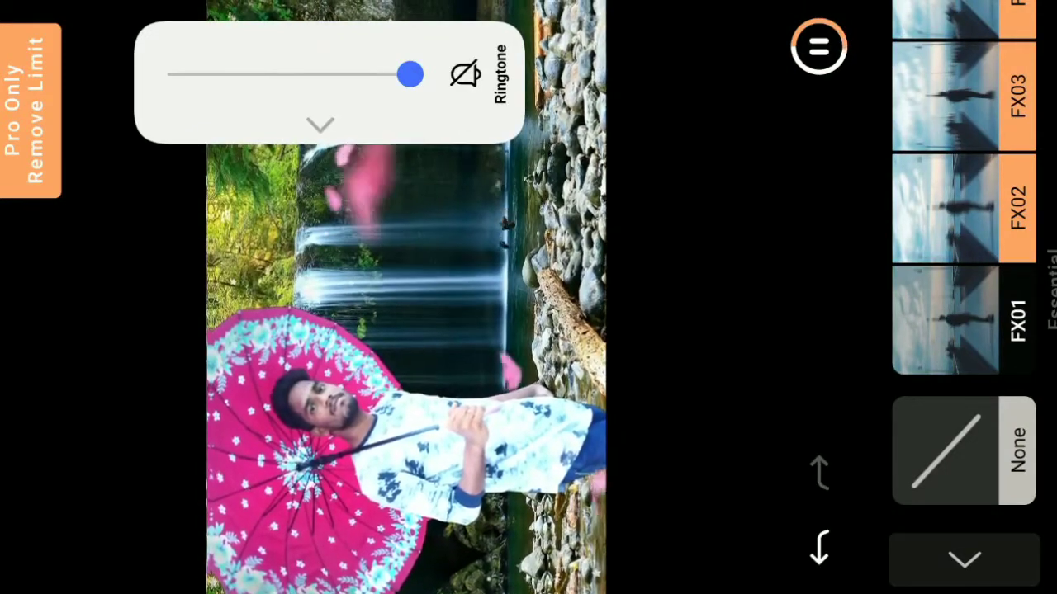
click(320, 124)
click(320, 366)
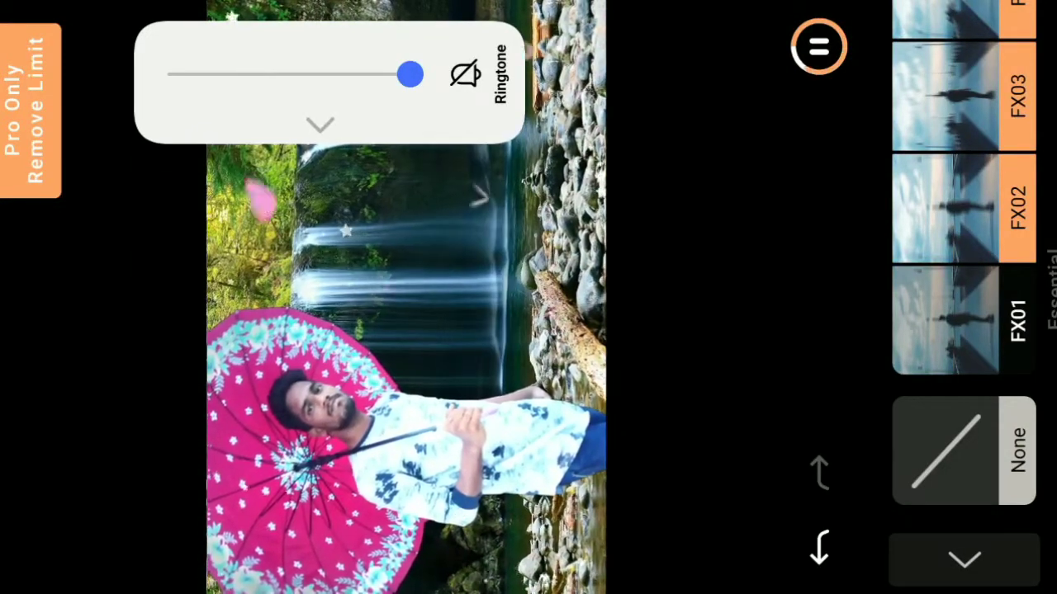
Preview camera effects FX02 through FX06, keep FX06, and close the list.
click(963, 208)
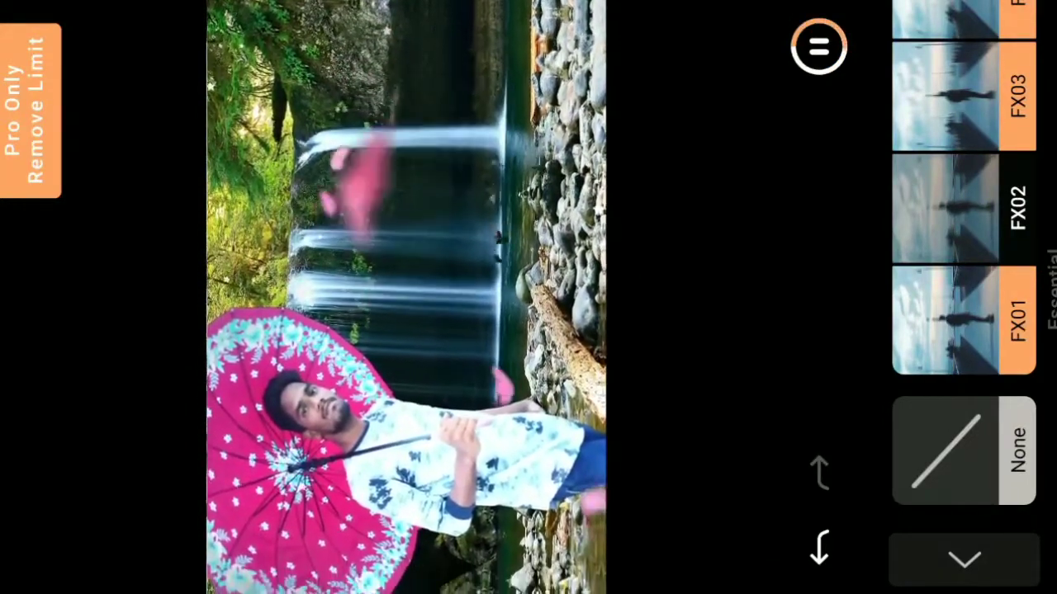
click(974, 322)
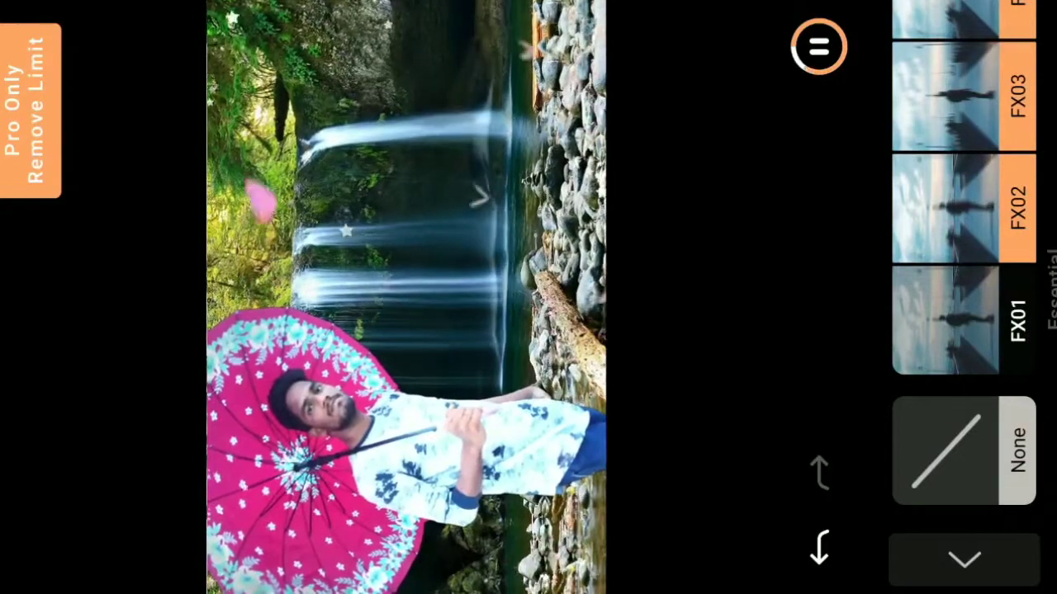
click(950, 190)
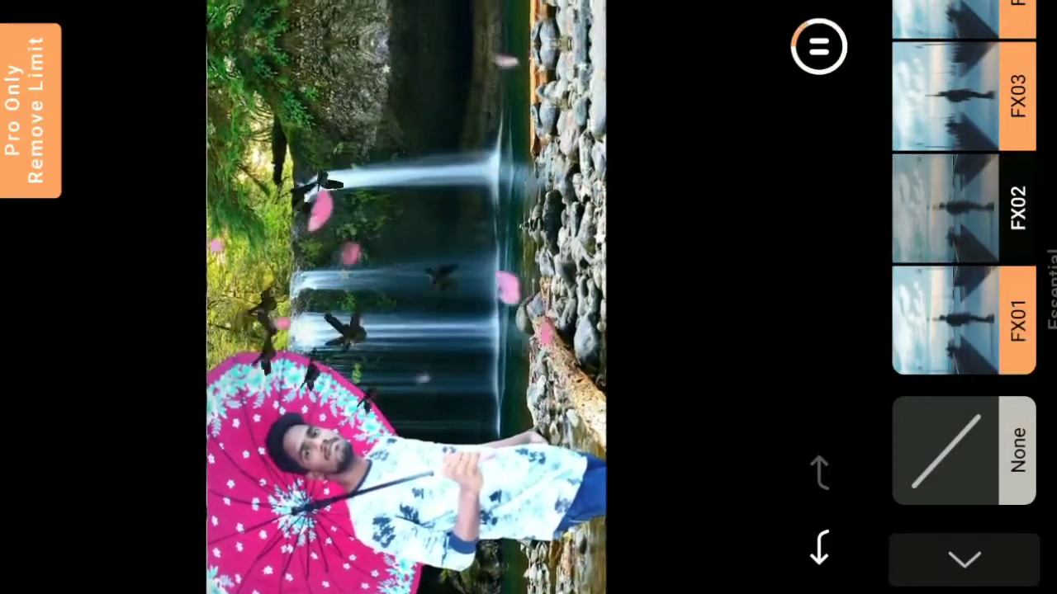
click(944, 83)
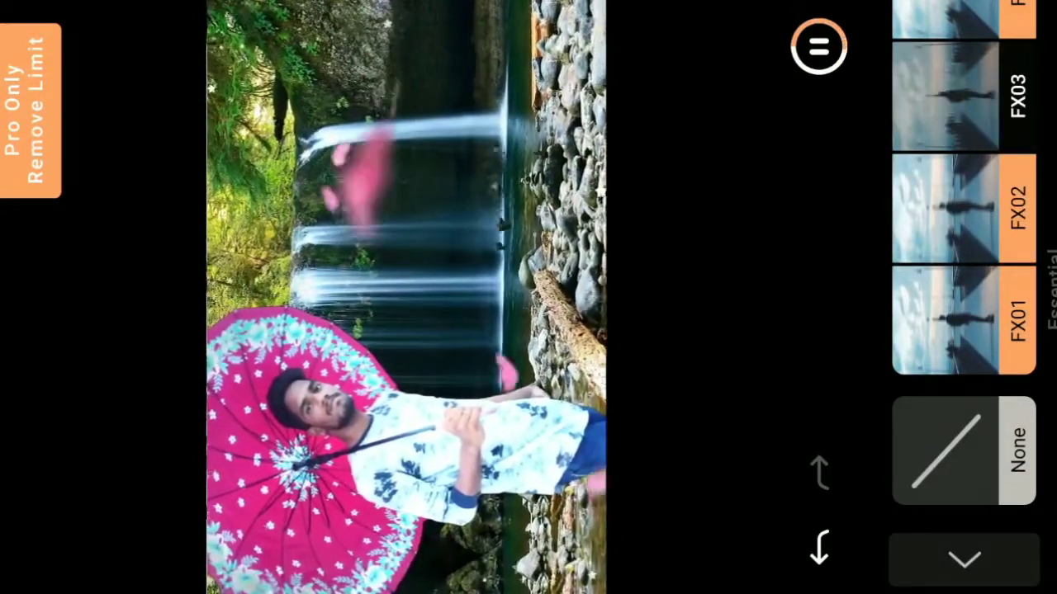
drag(962, 165, 962, 355)
click(962, 175)
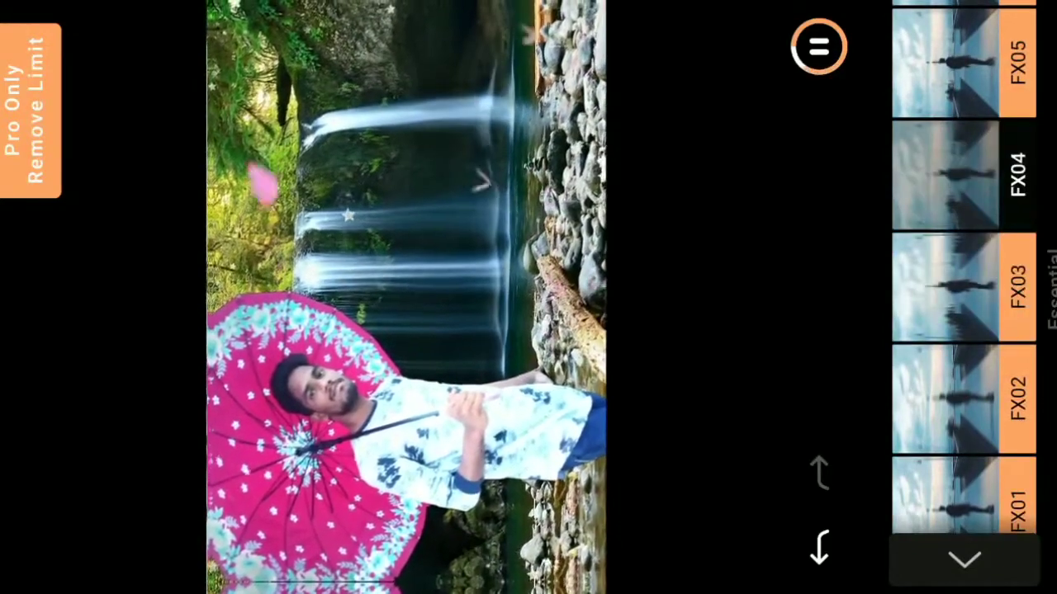
click(946, 62)
drag(975, 207, 976, 309)
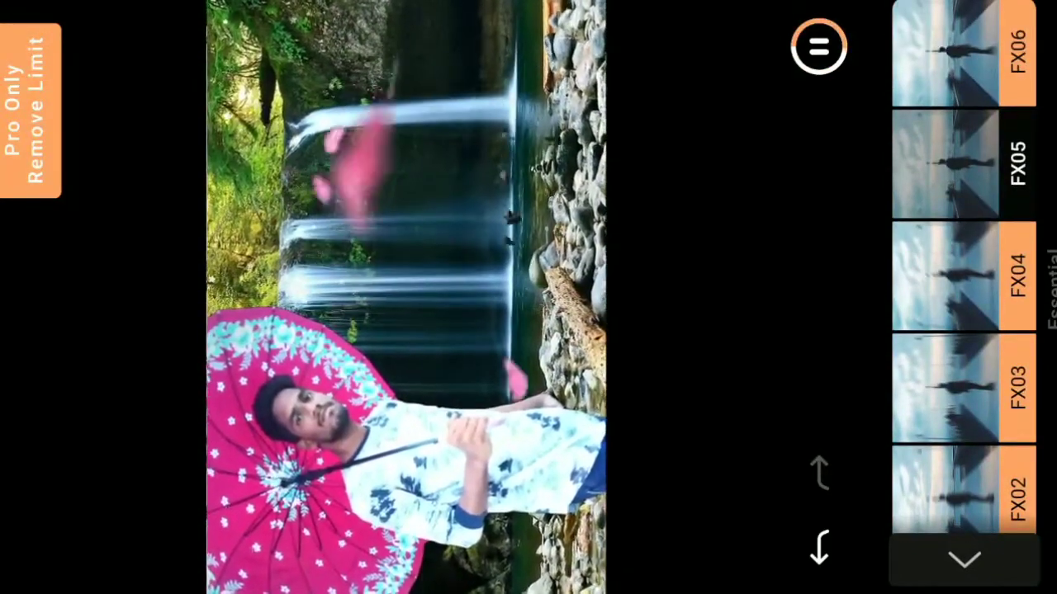
click(951, 43)
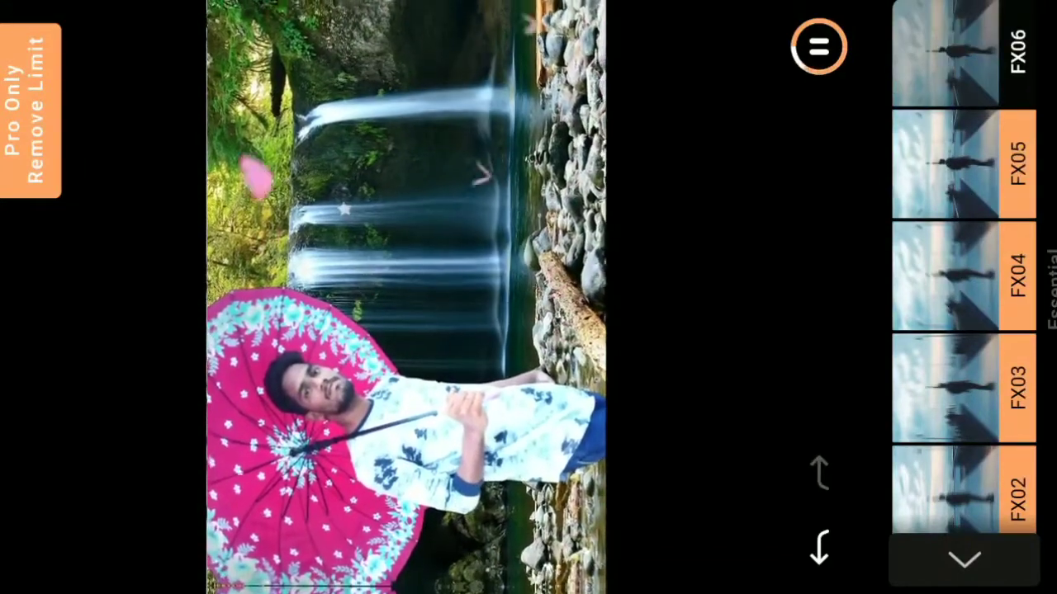
drag(972, 283, 972, 33)
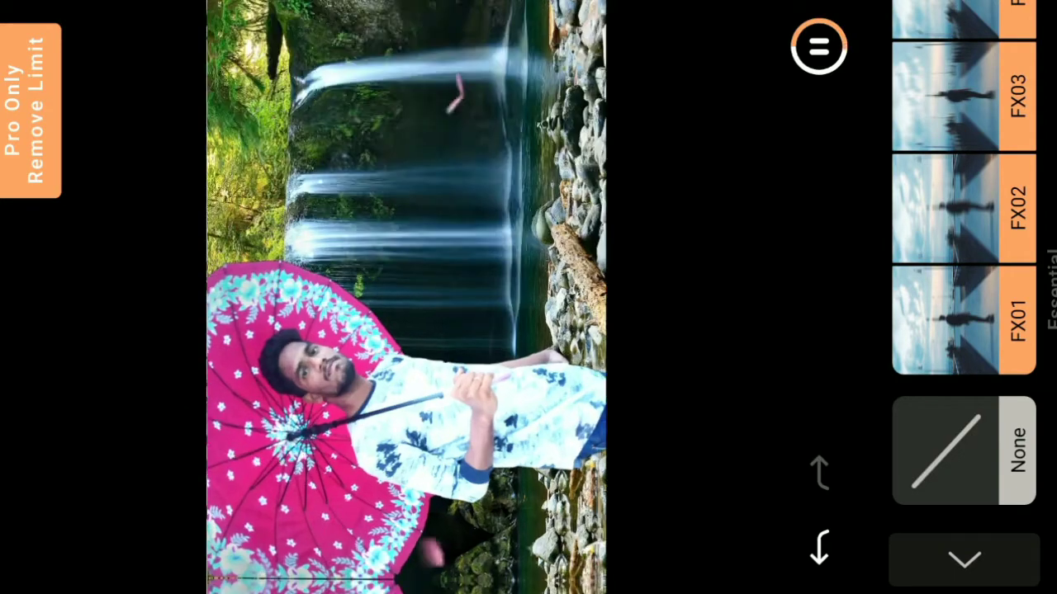
click(964, 560)
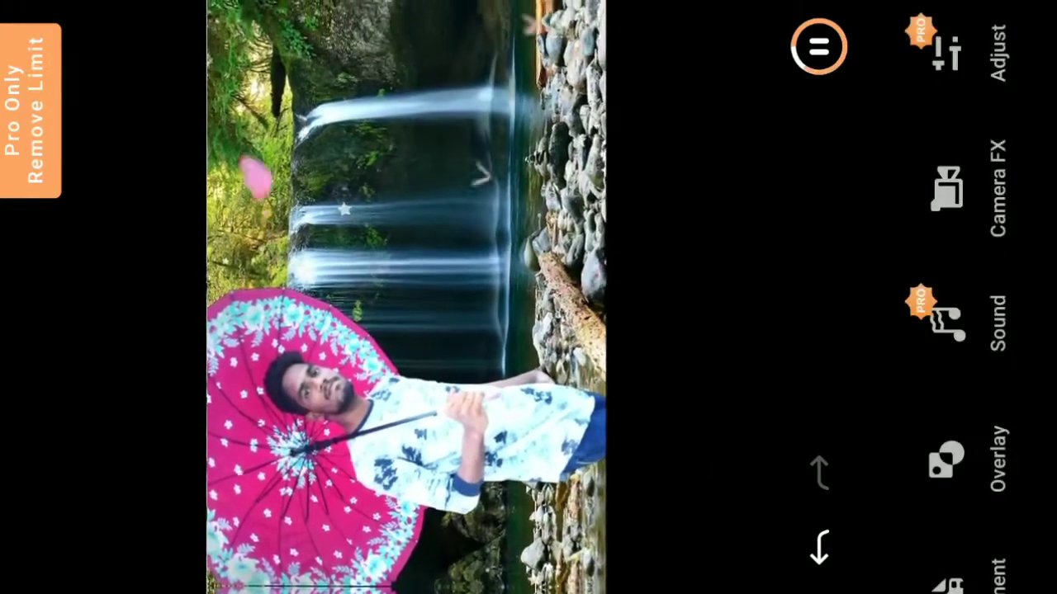
In Adjust, set Brightness 31, Contrast 17, Saturation 24 and Temp 19, then close it.
click(1002, 118)
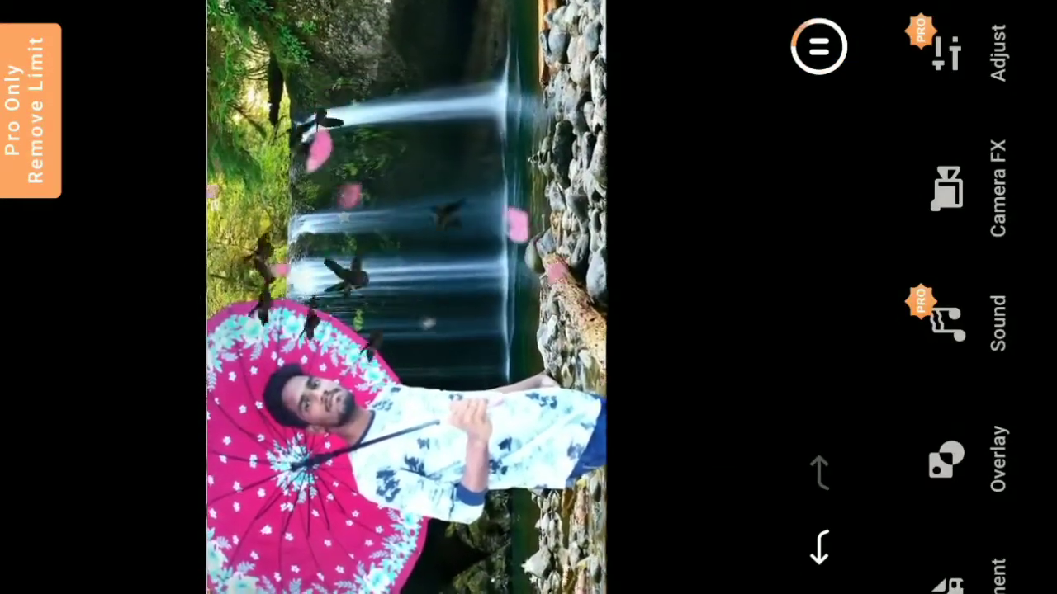
click(969, 48)
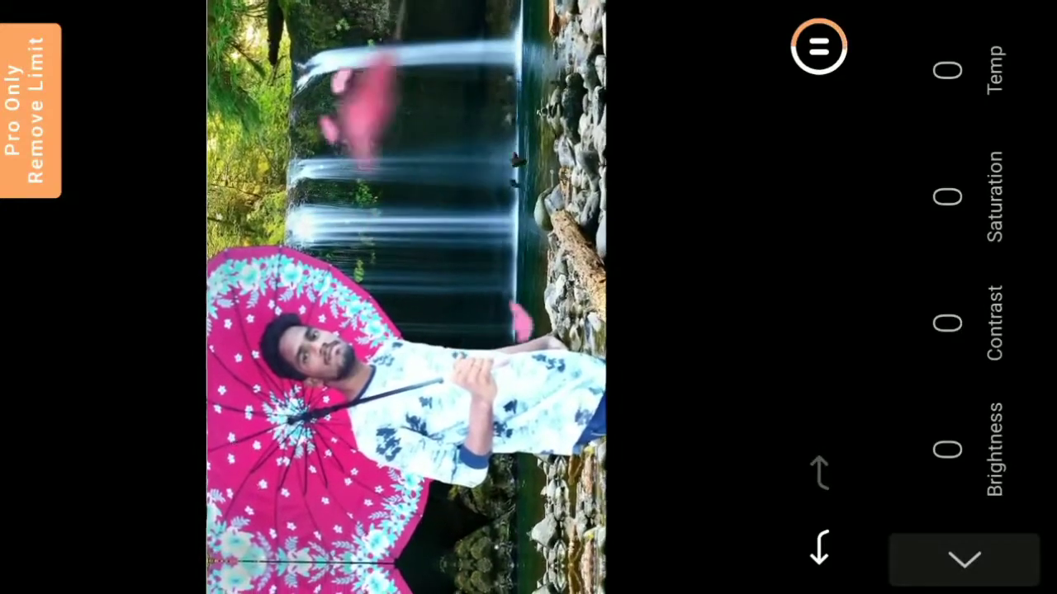
click(974, 450)
mouse_move(820, 298)
mouse_down()
mouse_move(831, 250)
mouse_move(821, 260)
mouse_move(821, 354)
mouse_move(820, 245)
mouse_move(819, 323)
mouse_move(820, 273)
mouse_up()
click(974, 322)
click(974, 198)
click(951, 62)
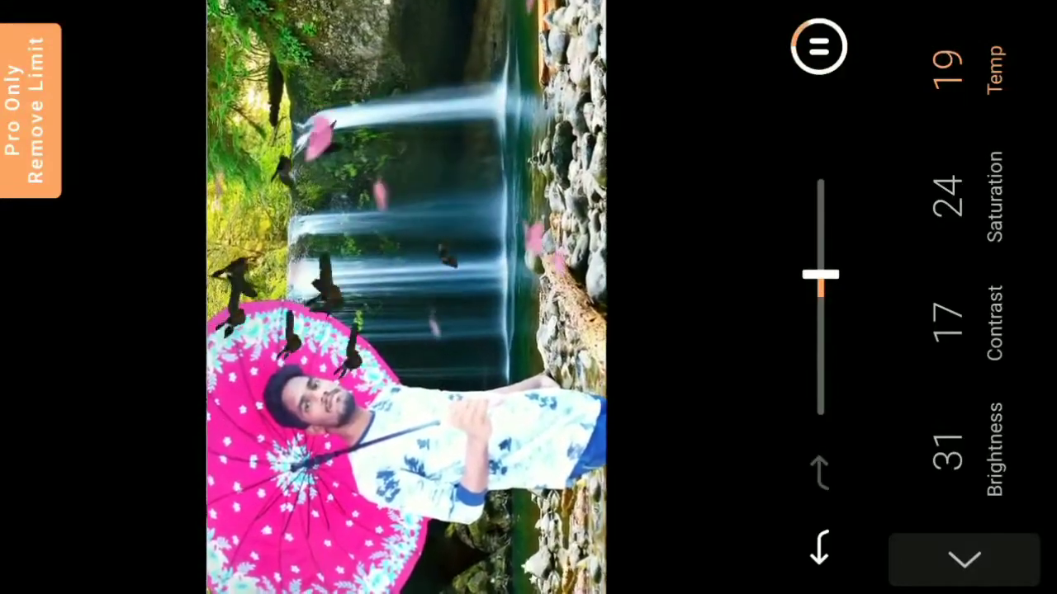
click(965, 560)
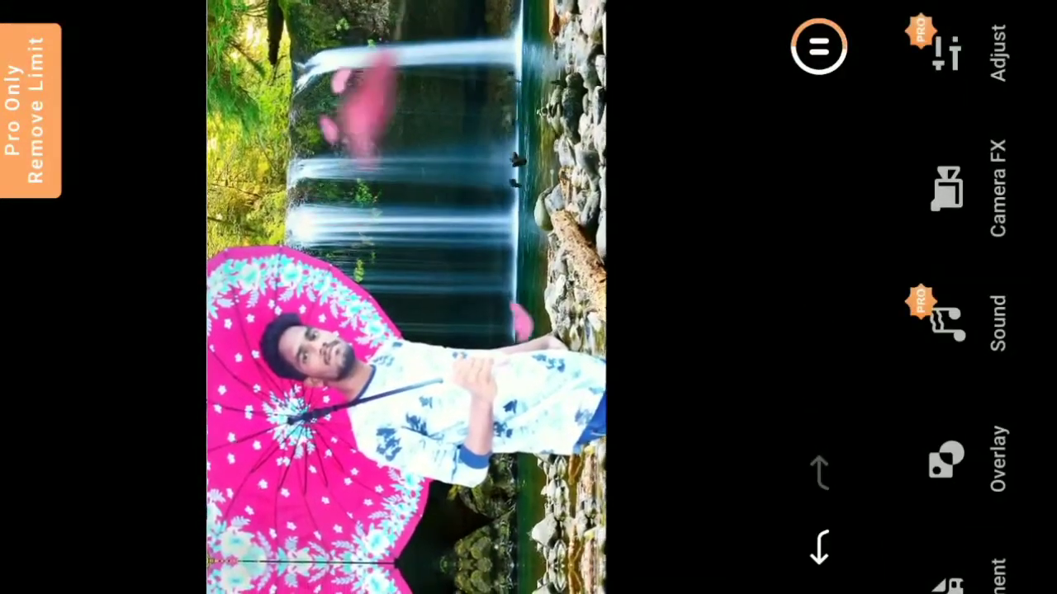
Try the Ocean (40), Crackle (90), Crickets and Rain ambient sounds.
click(949, 319)
click(967, 437)
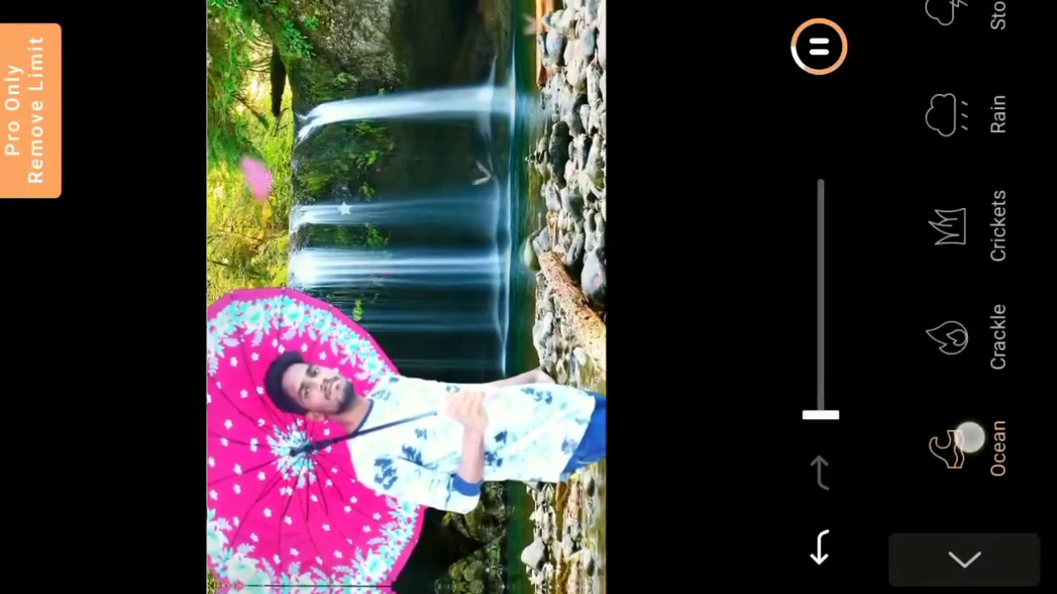
drag(820, 416, 845, 319)
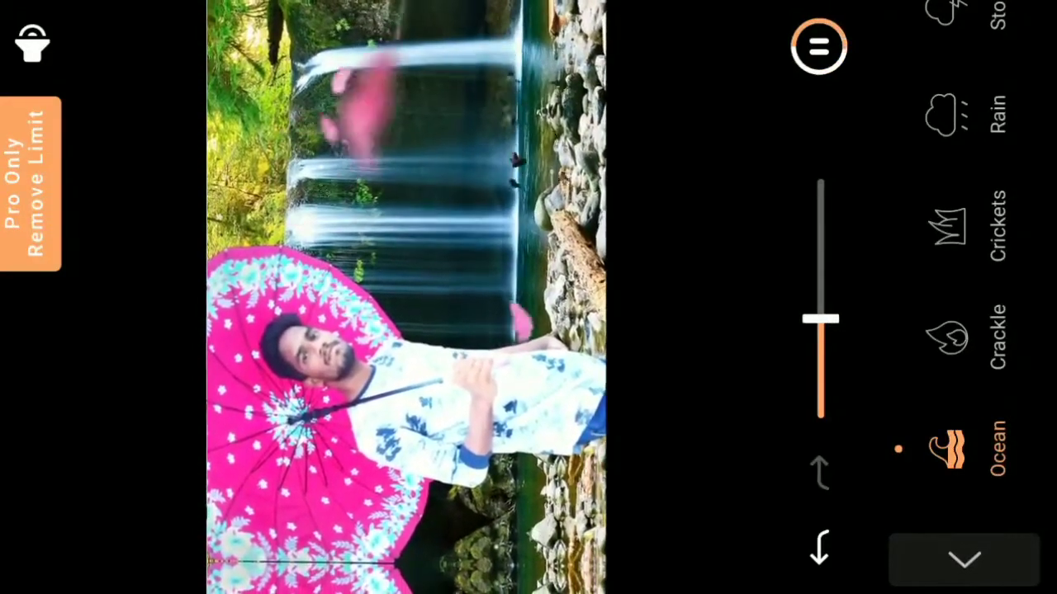
click(958, 335)
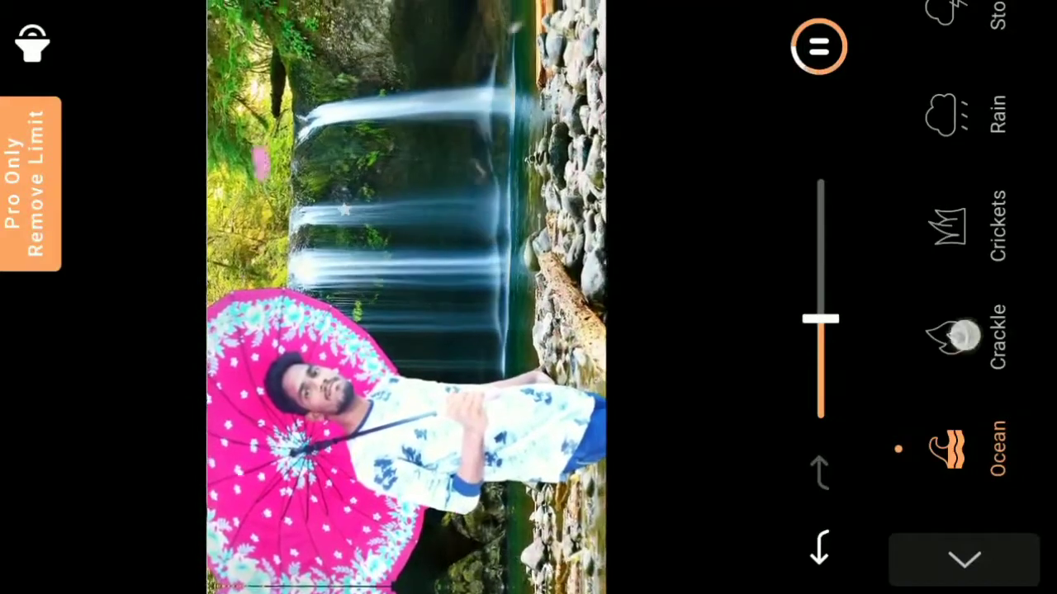
mouse_move(819, 415)
mouse_down()
mouse_move(850, 202)
mouse_move(867, 416)
mouse_move(837, 385)
mouse_move(859, 224)
mouse_move(872, 415)
mouse_move(822, 278)
mouse_up()
click(951, 223)
click(948, 114)
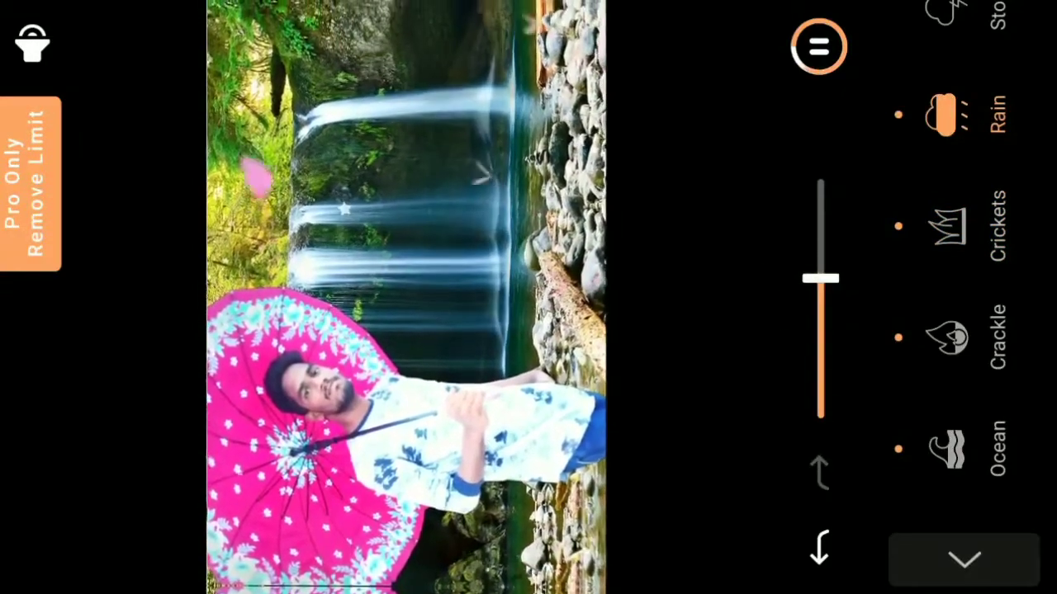
drag(874, 140, 866, 243)
Try the Storm, Chirp, Fireworks, Breeze and Stream sounds at raised volumes.
click(946, 202)
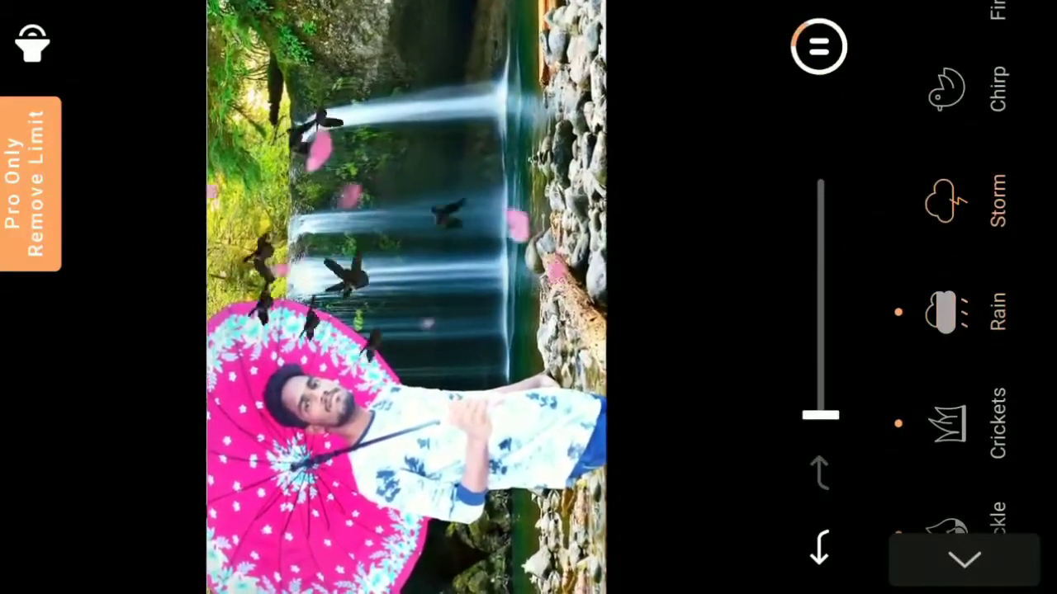
drag(820, 415, 820, 237)
drag(875, 165, 875, 471)
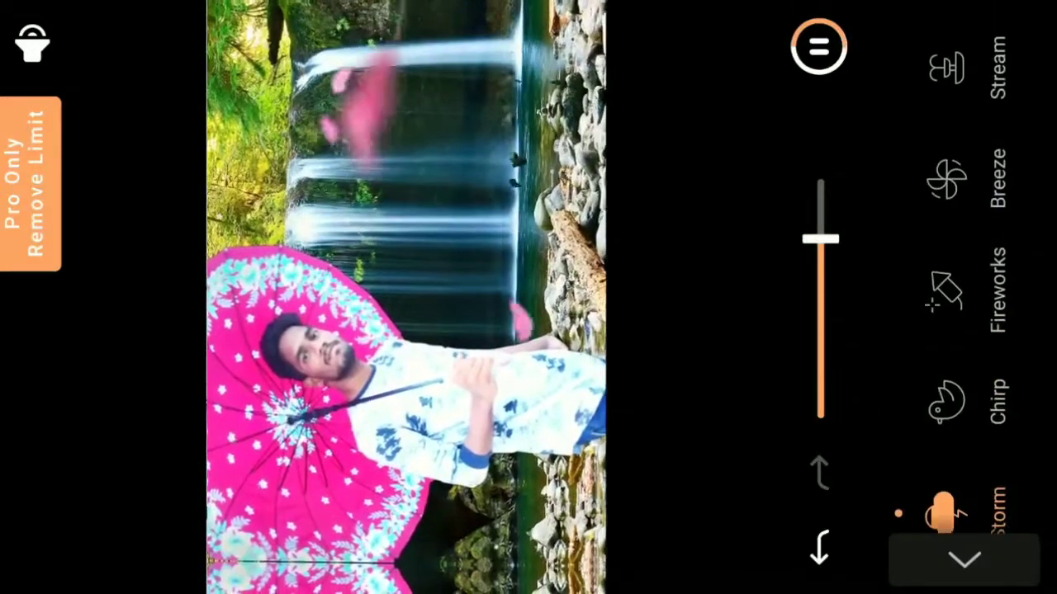
click(945, 404)
click(821, 415)
drag(821, 415, 821, 278)
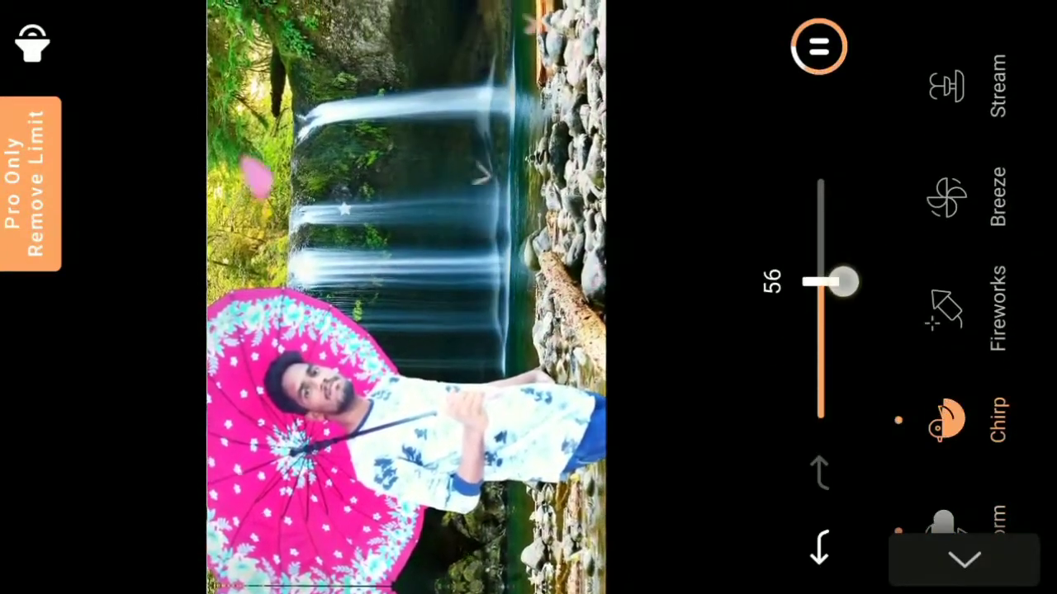
click(946, 310)
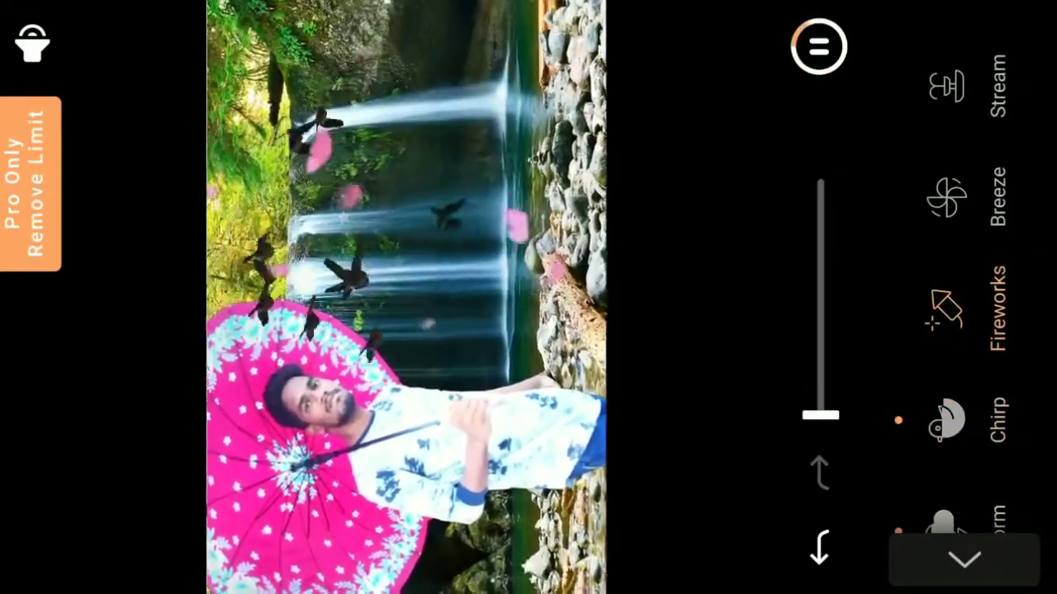
drag(820, 415, 820, 247)
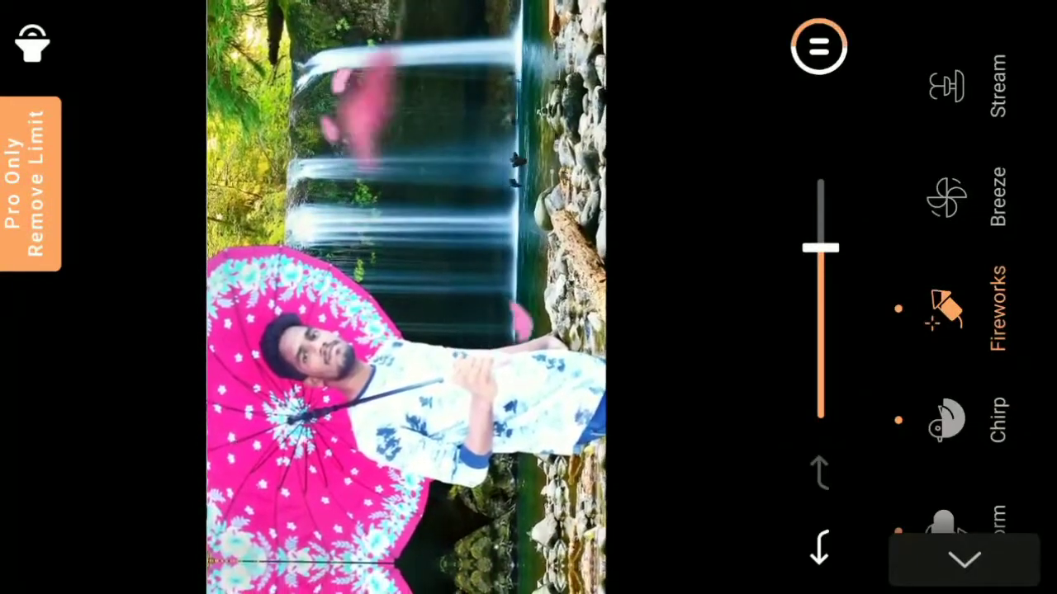
click(946, 198)
drag(820, 415, 820, 261)
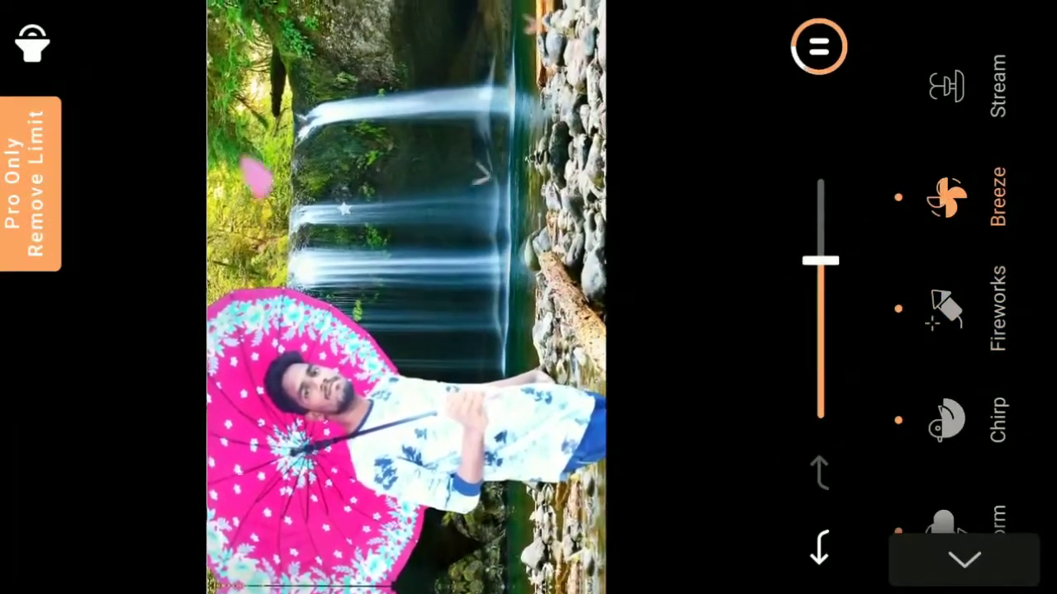
click(946, 86)
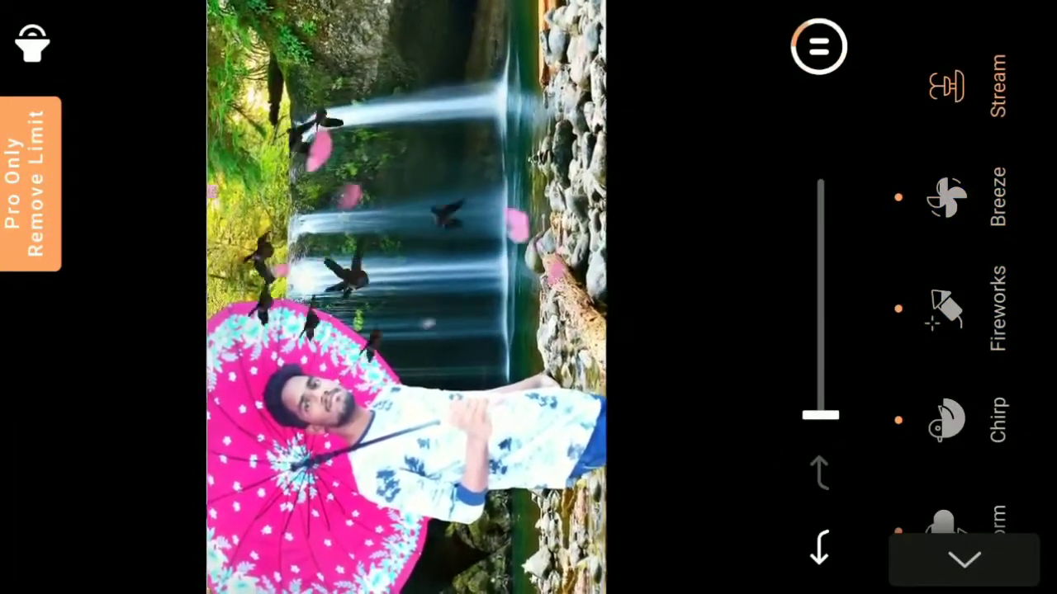
Try Urban, Zen, Hangout (91) and Static at full, then reset all sounds.
scroll(958, 264, up, 5)
click(946, 303)
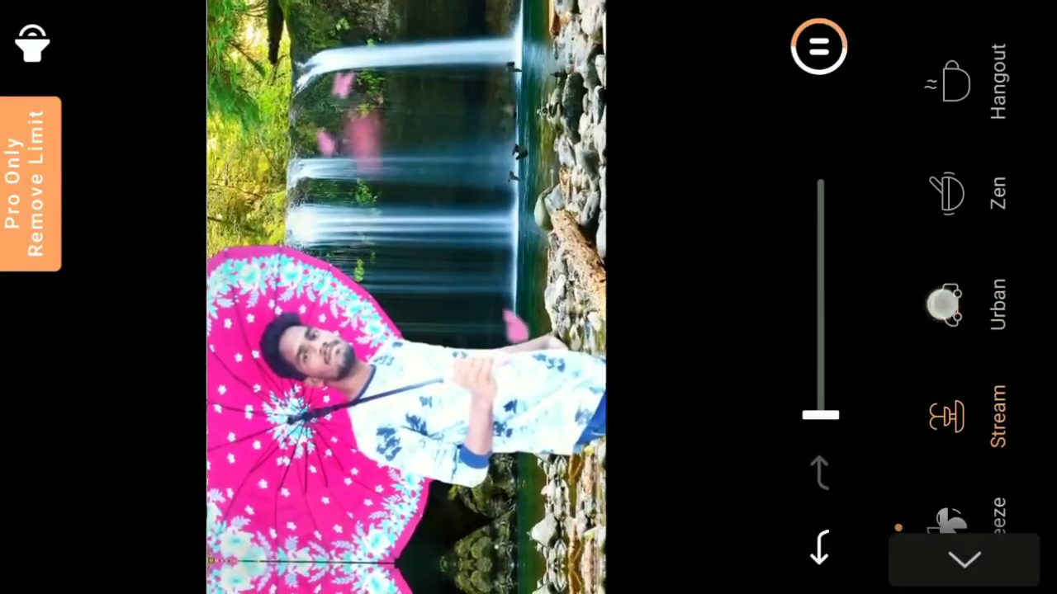
drag(820, 416, 820, 276)
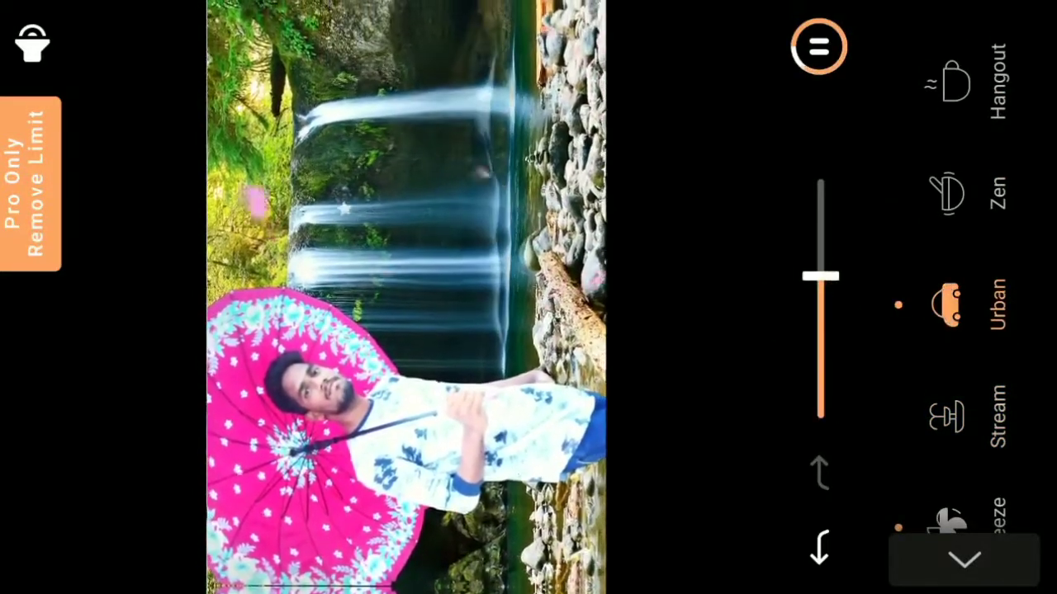
click(947, 193)
drag(820, 415, 820, 244)
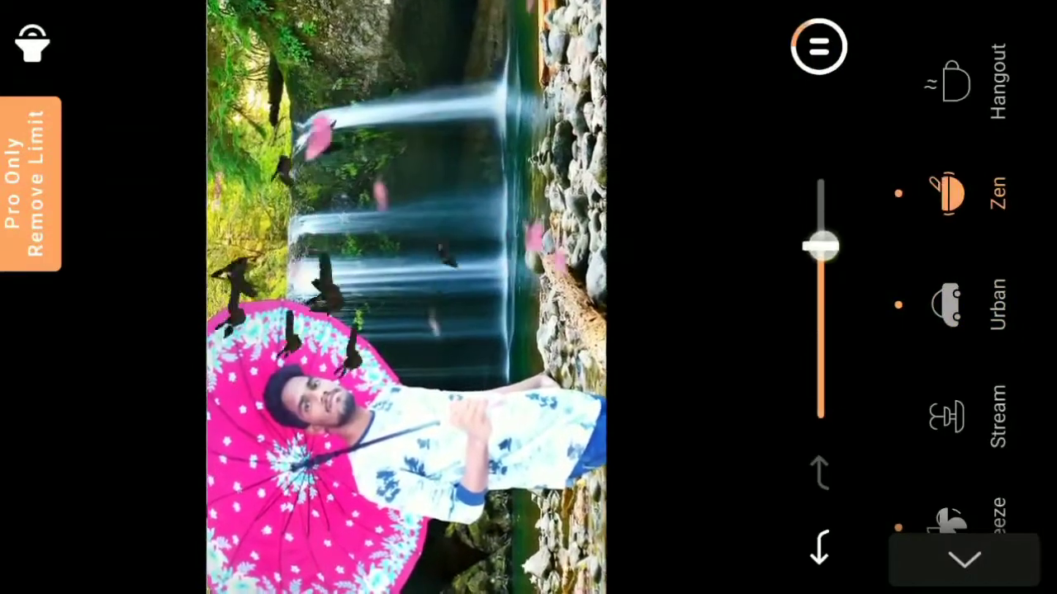
click(948, 81)
drag(819, 416, 820, 201)
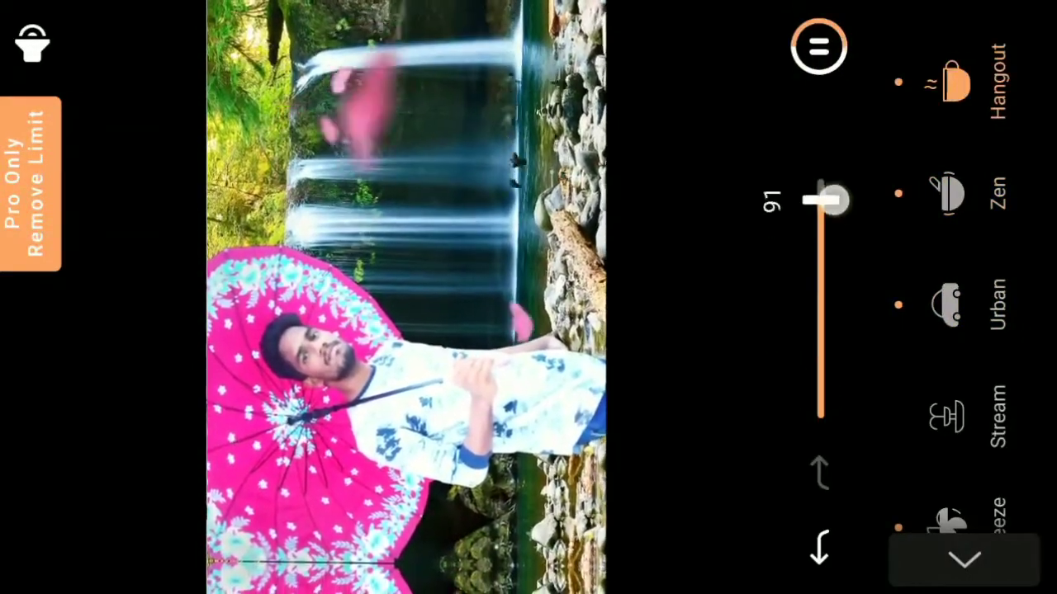
scroll(958, 247, up, 3)
click(949, 189)
drag(820, 415, 819, 185)
click(949, 52)
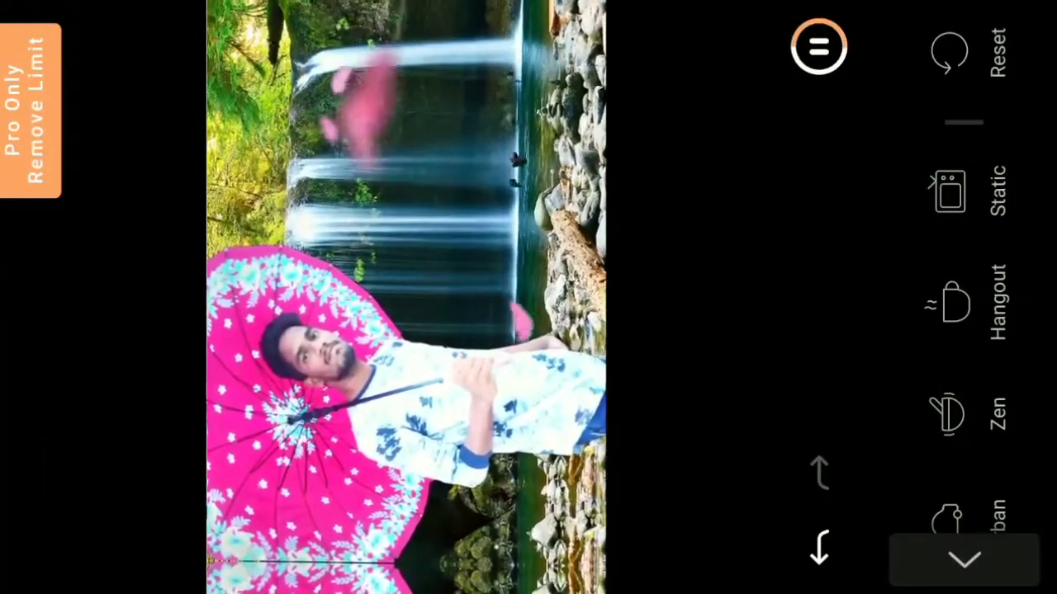
scroll(966, 289, down, 5)
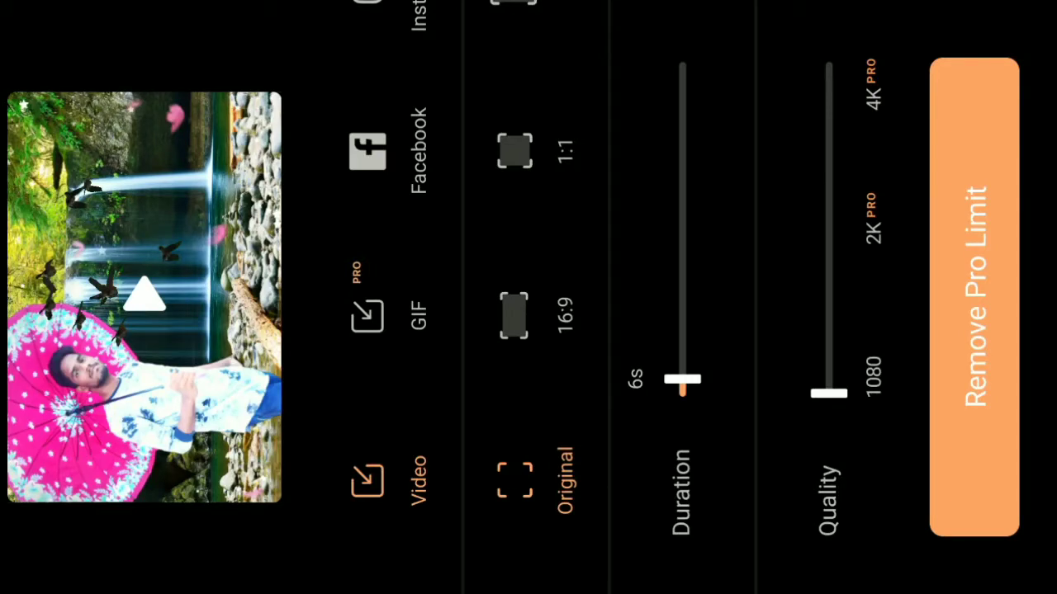
Try 9:16, 4:3, 3:4 and 1:1 export framings, settling on 16:9.
drag(589, 83, 590, 394)
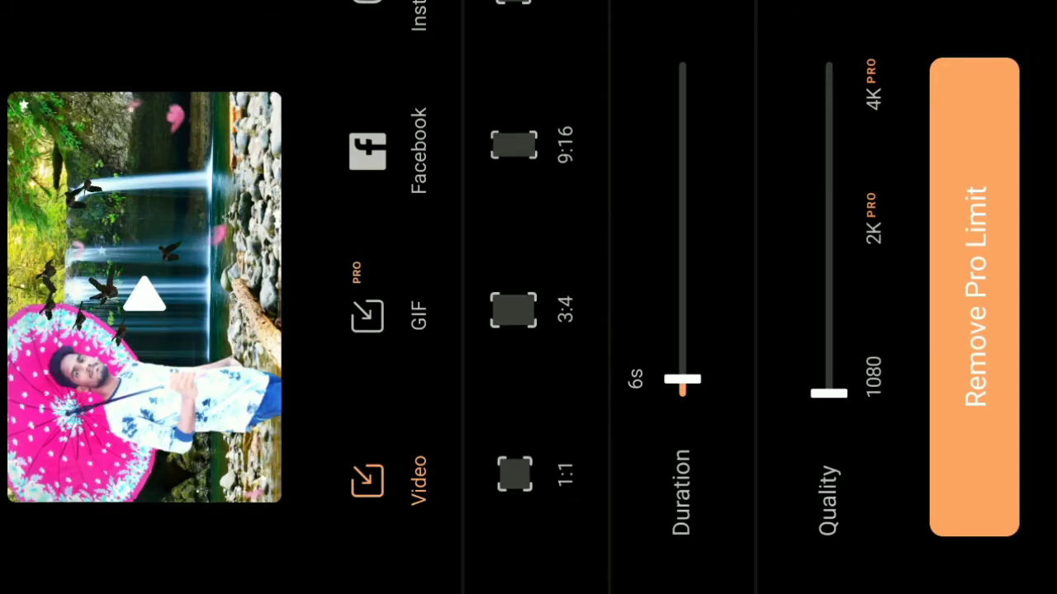
click(513, 218)
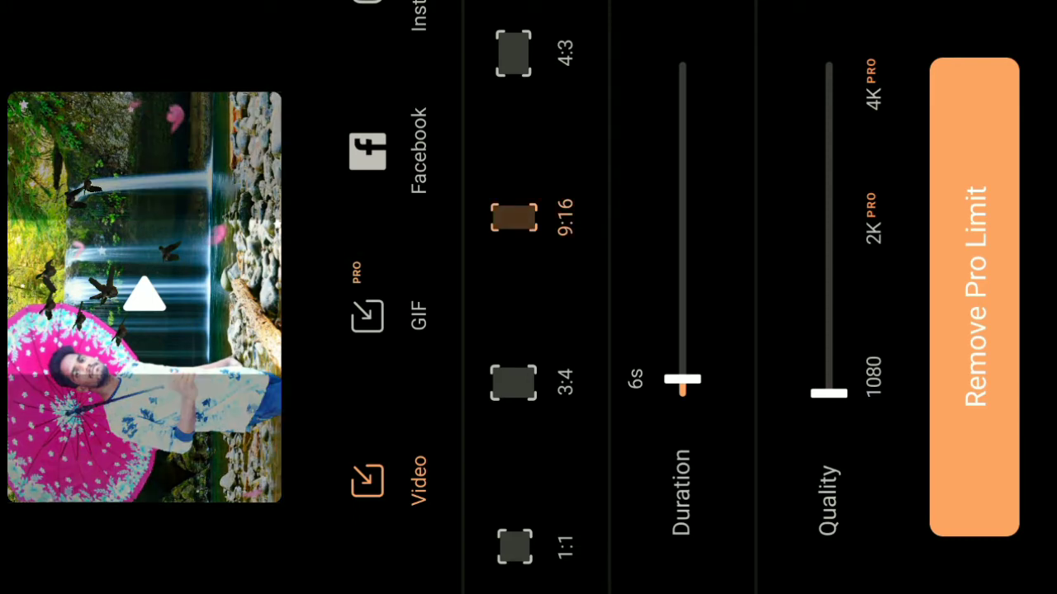
drag(207, 350, 213, 199)
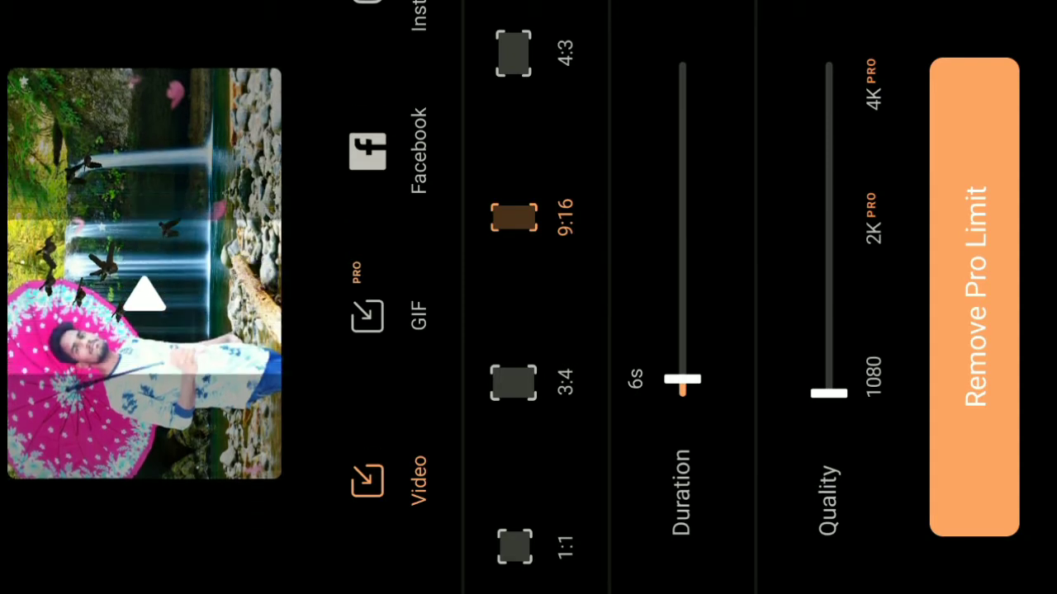
drag(542, 272, 542, 189)
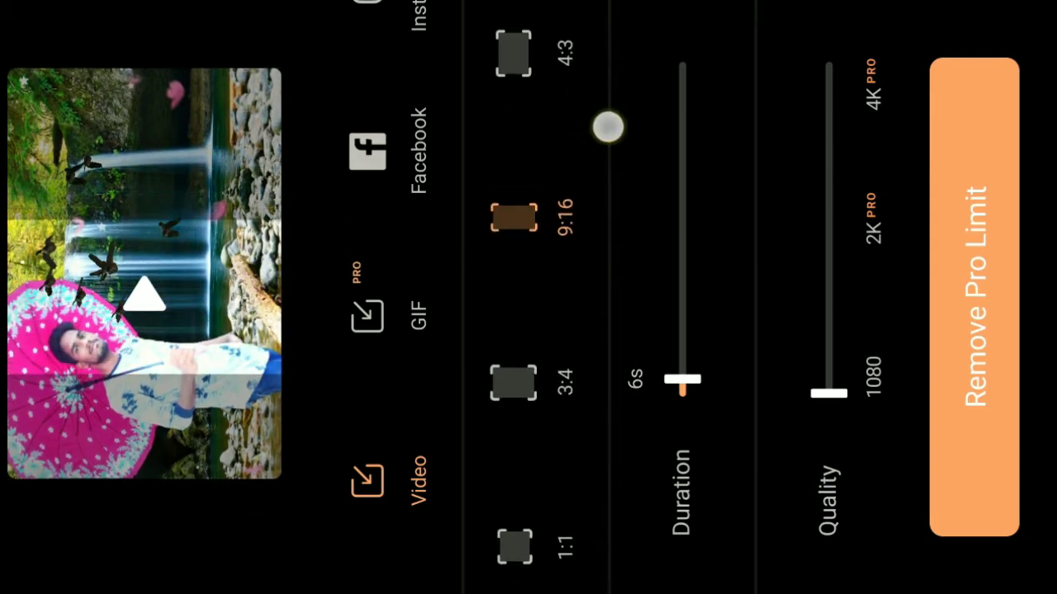
click(513, 53)
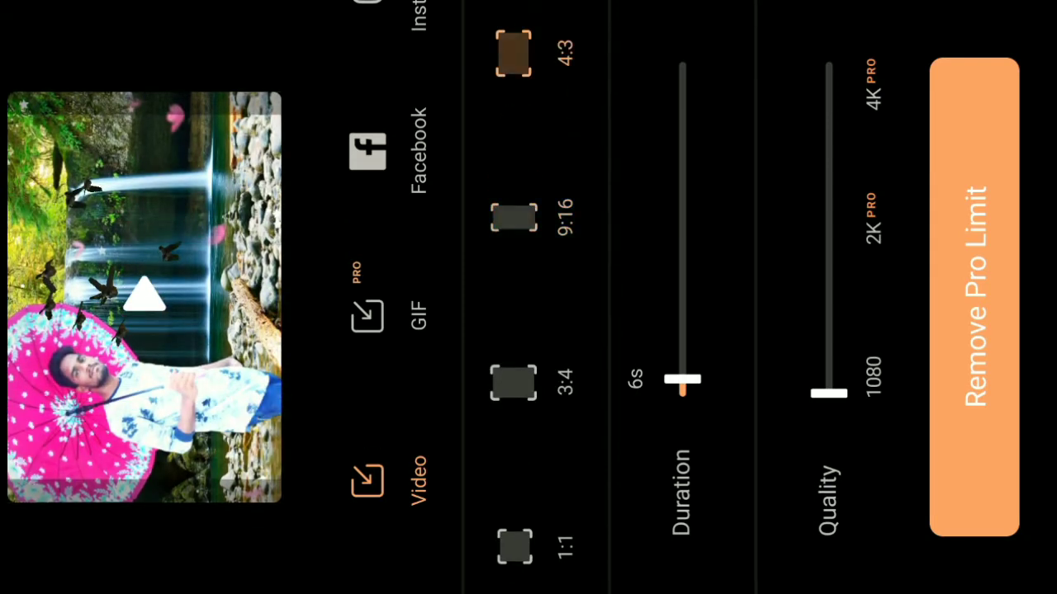
click(513, 382)
click(513, 383)
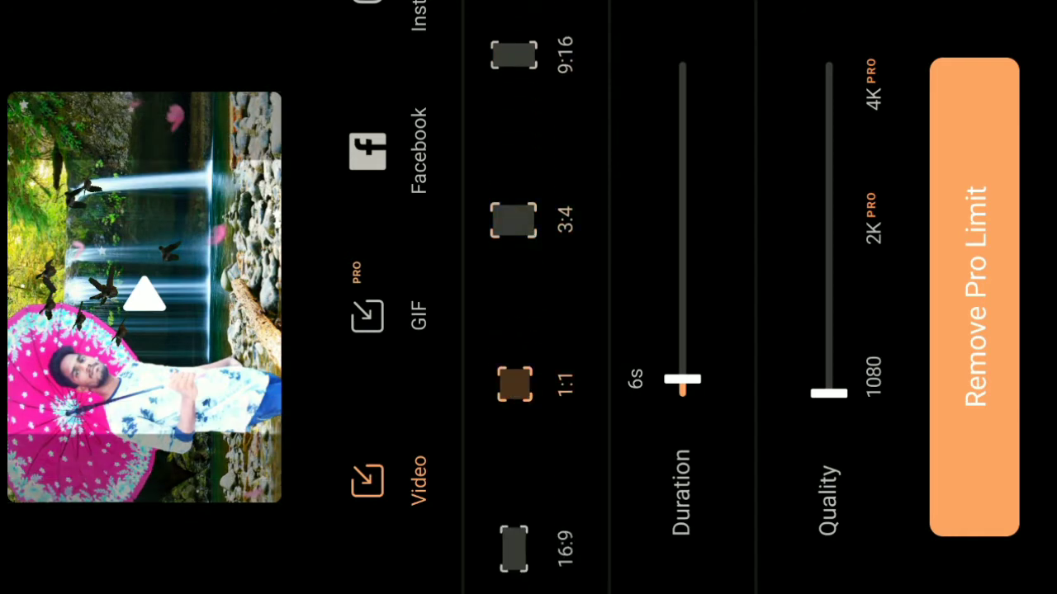
click(512, 432)
drag(533, 278, 534, 228)
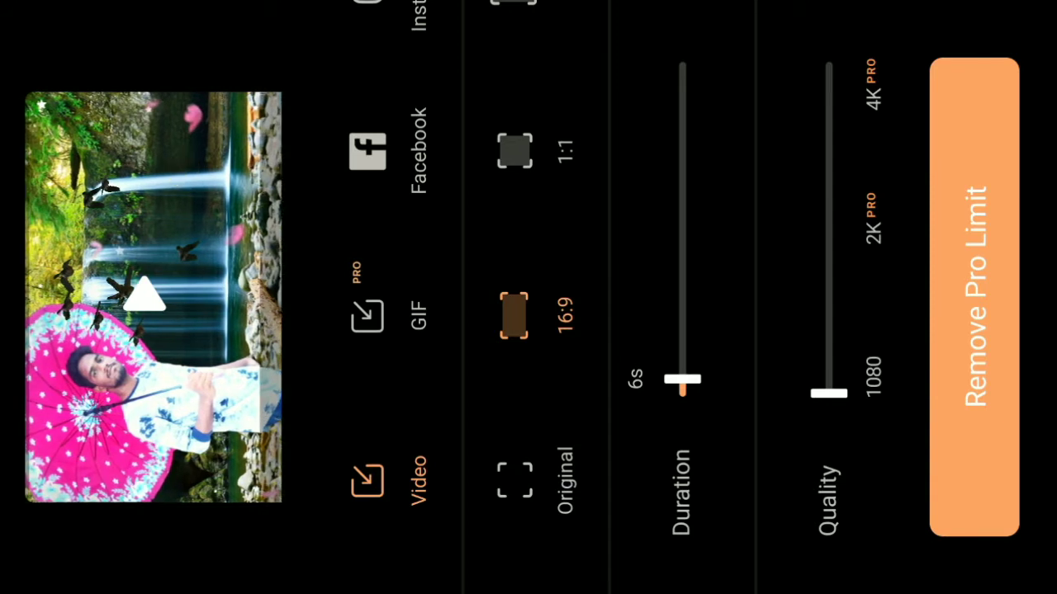
Return to Original ratio, trying 4K quality and 60s duration before restoring 6s.
click(516, 480)
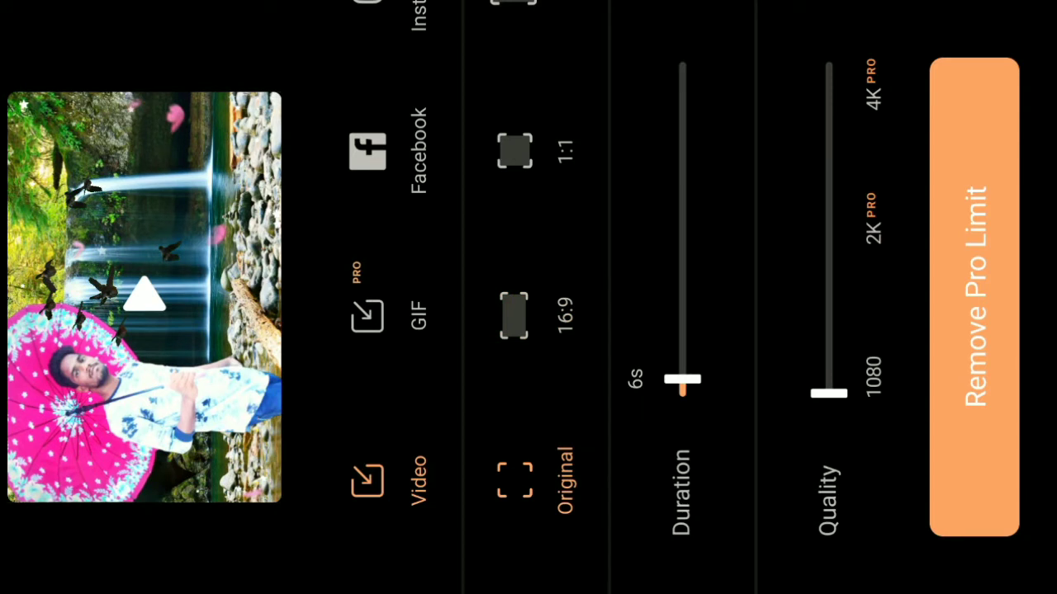
click(876, 374)
click(886, 218)
mouse_move(854, 389)
mouse_down()
mouse_move(879, 80)
mouse_move(899, 402)
mouse_up()
mouse_move(682, 379)
mouse_down()
mouse_move(707, 306)
mouse_move(694, 220)
mouse_up()
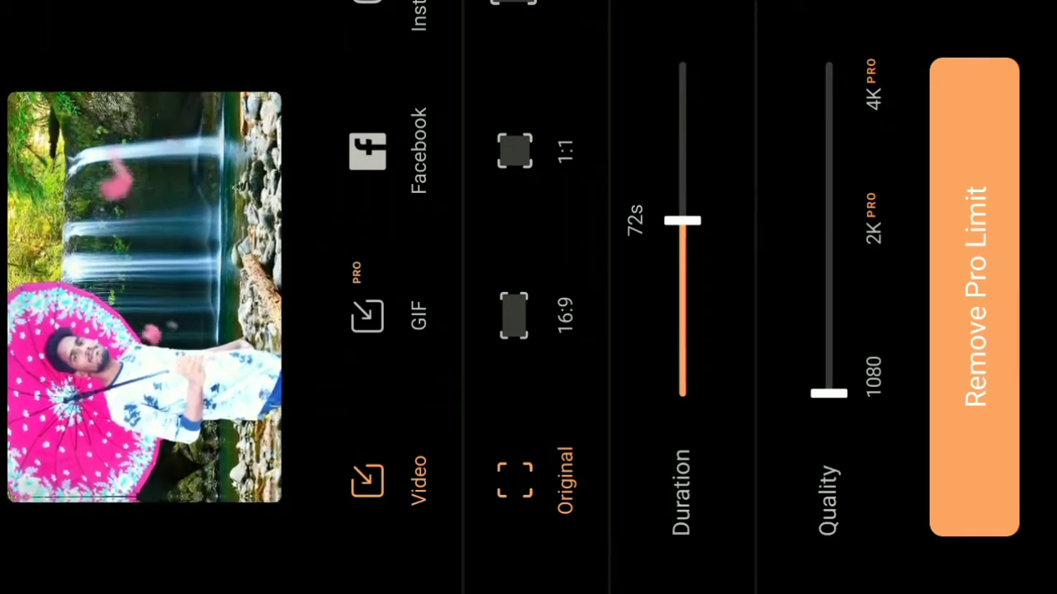
drag(682, 221, 736, 418)
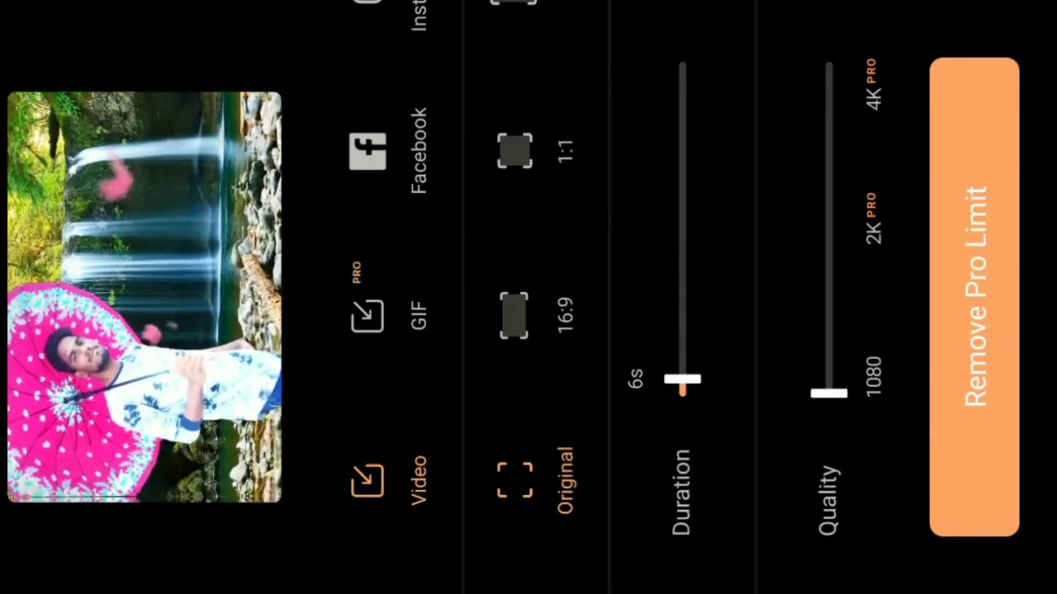
Scroll the export rows, keep Duration at 6s, and open the Remove Pro Limit offer.
drag(433, 124, 448, 274)
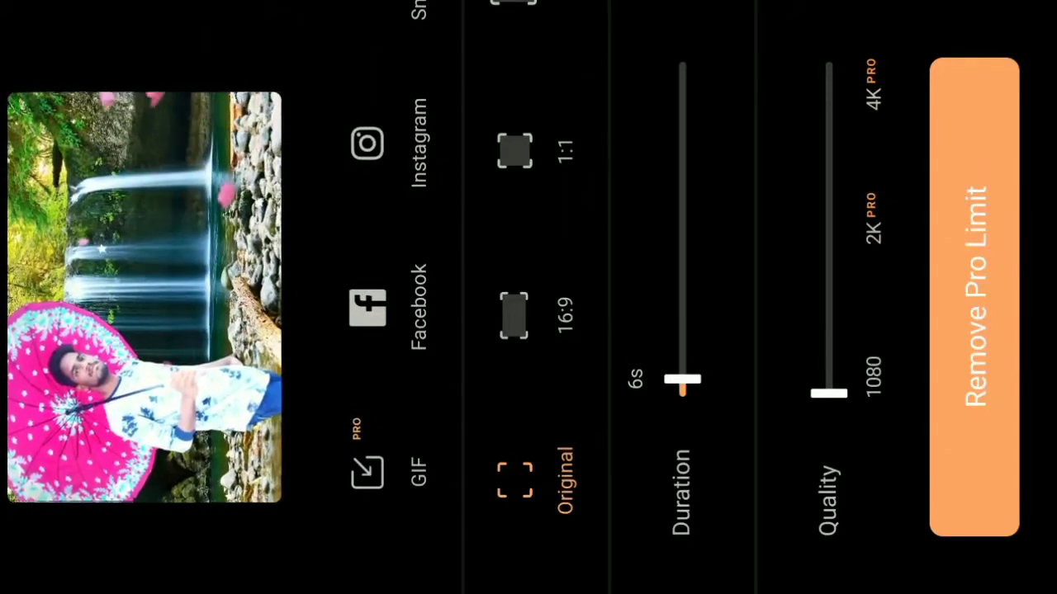
drag(438, 128, 438, 243)
drag(462, 112, 470, 236)
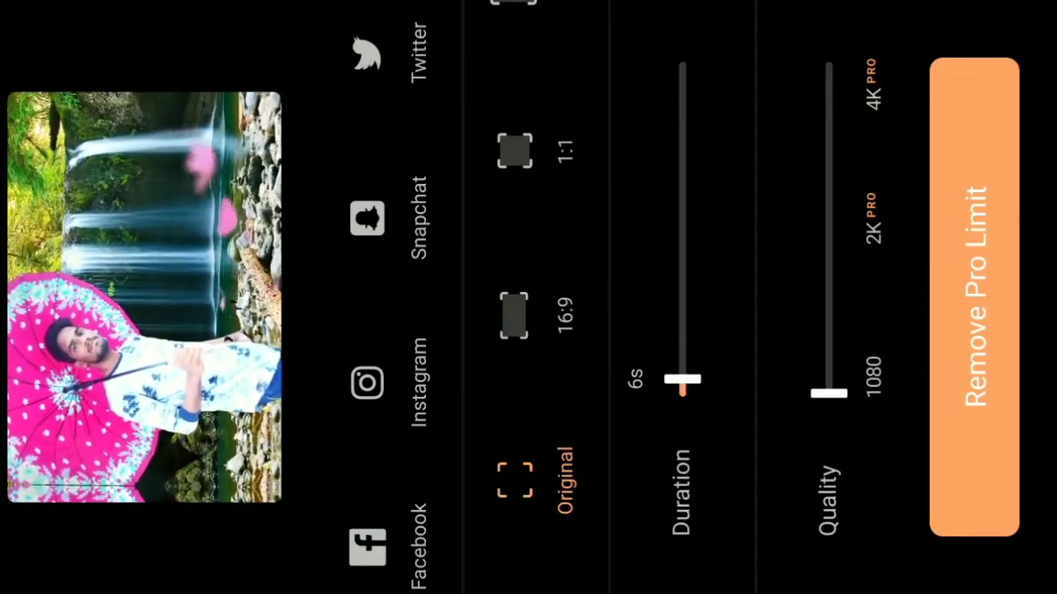
drag(583, 124, 601, 271)
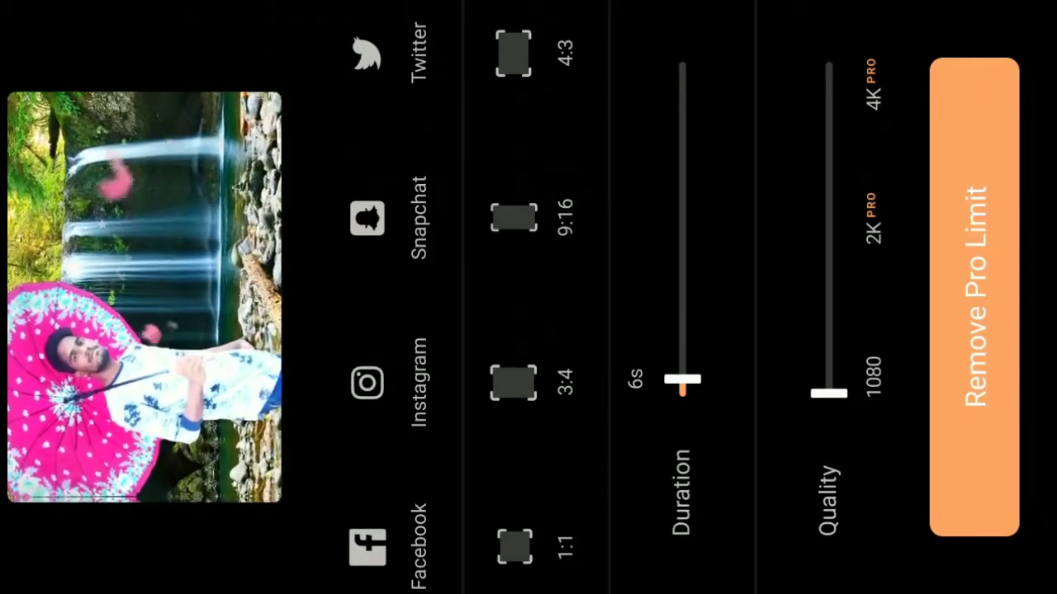
click(662, 181)
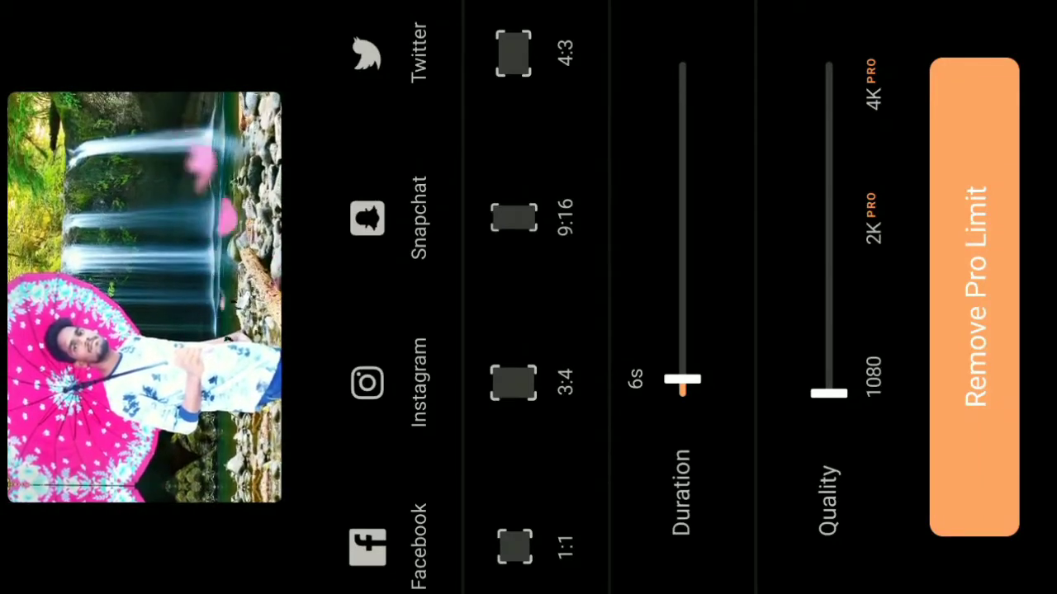
mouse_move(682, 380)
mouse_down()
mouse_move(699, 207)
mouse_move(719, 509)
mouse_up()
scroll(388, 330, down, 5)
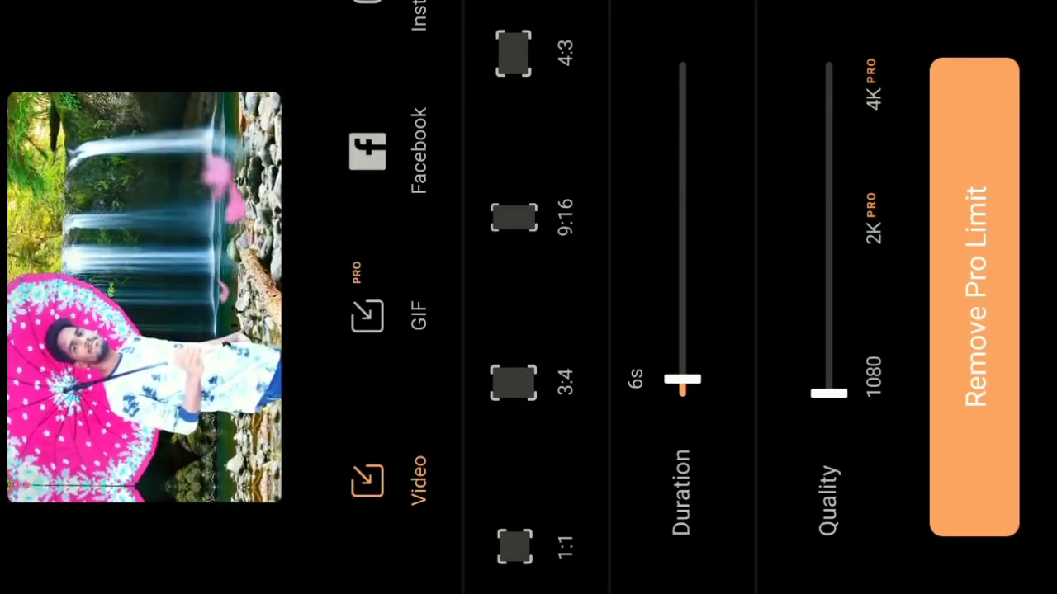
click(975, 297)
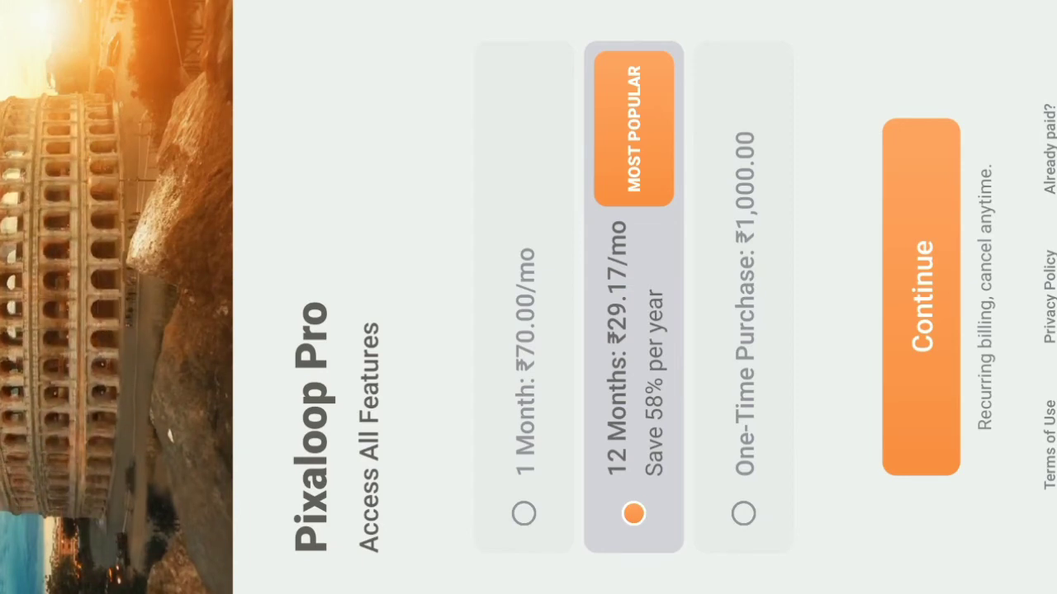
Dismiss the Pixaloop Pro paywall, scroll the export rows, and leave the export panel.
click(41, 561)
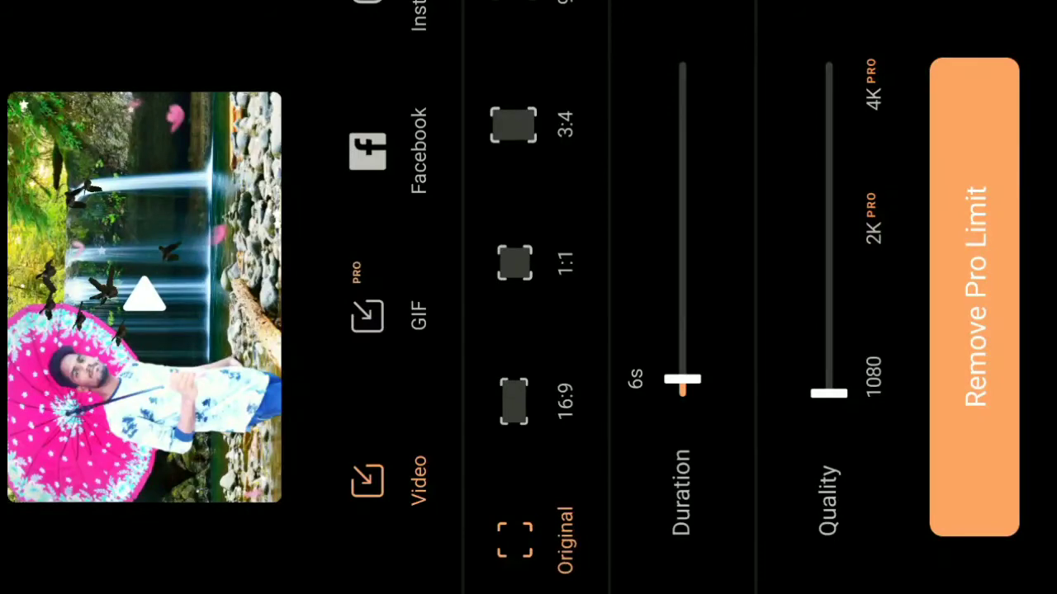
click(683, 385)
click(700, 172)
drag(514, 149, 514, 388)
drag(380, 165, 380, 495)
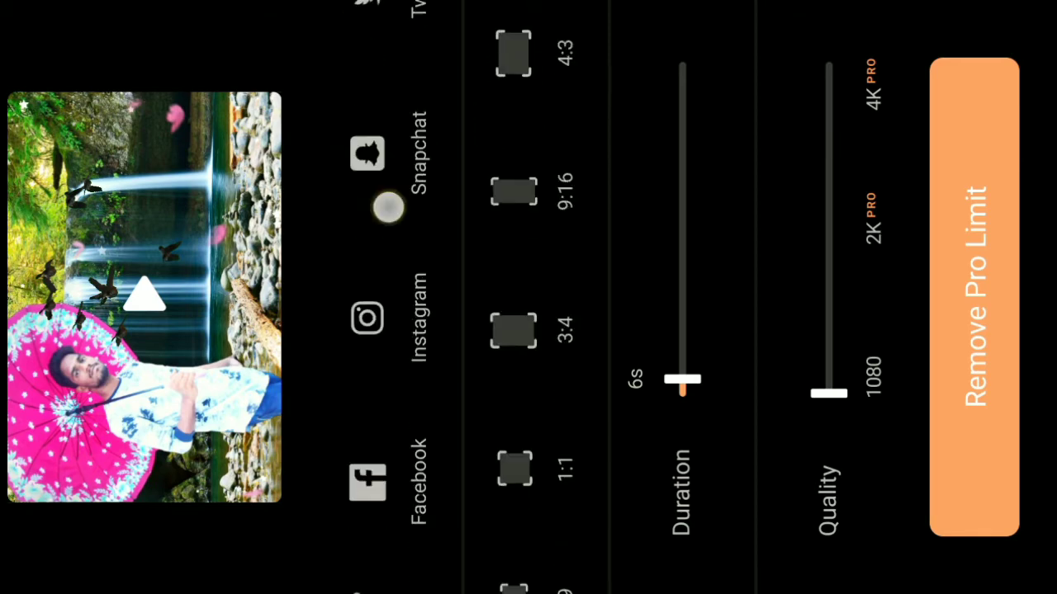
drag(388, 207, 387, 33)
key(Escape)
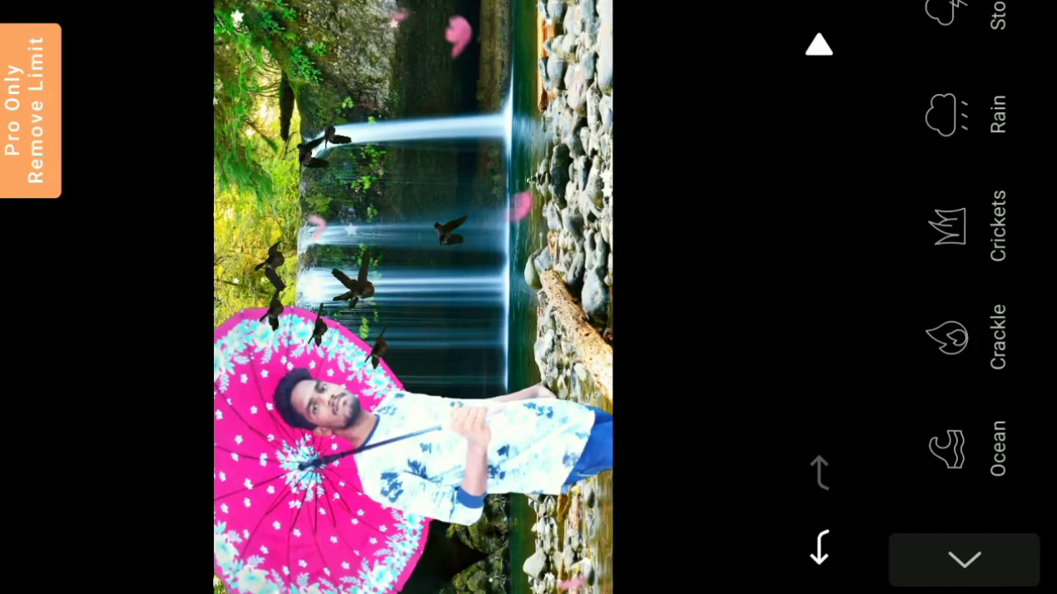
Collapse the sound list, briefly open Animate, then browse the Essential and Dispersion effect presets.
click(964, 560)
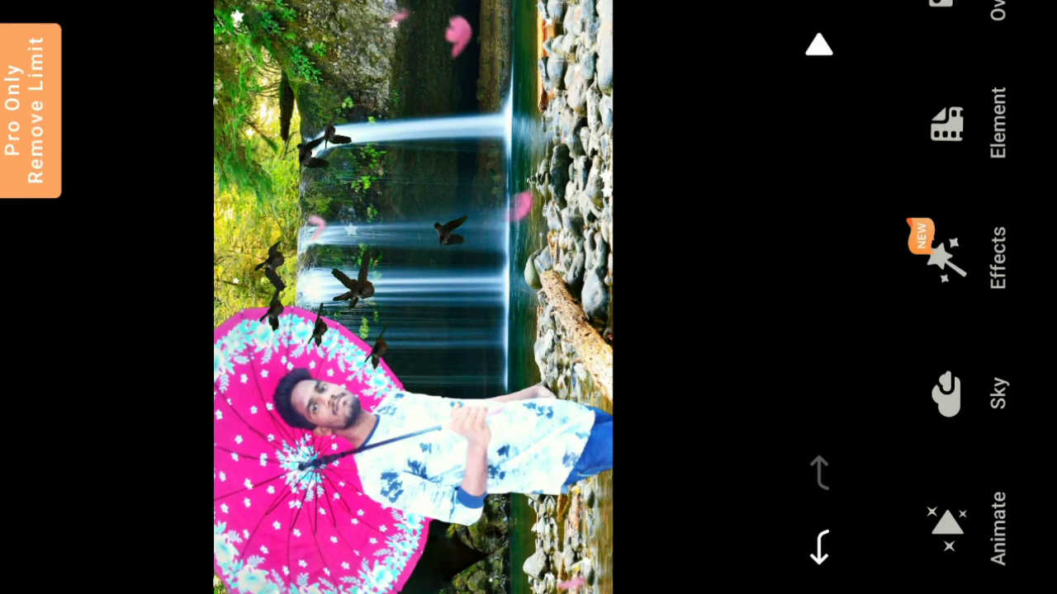
click(969, 514)
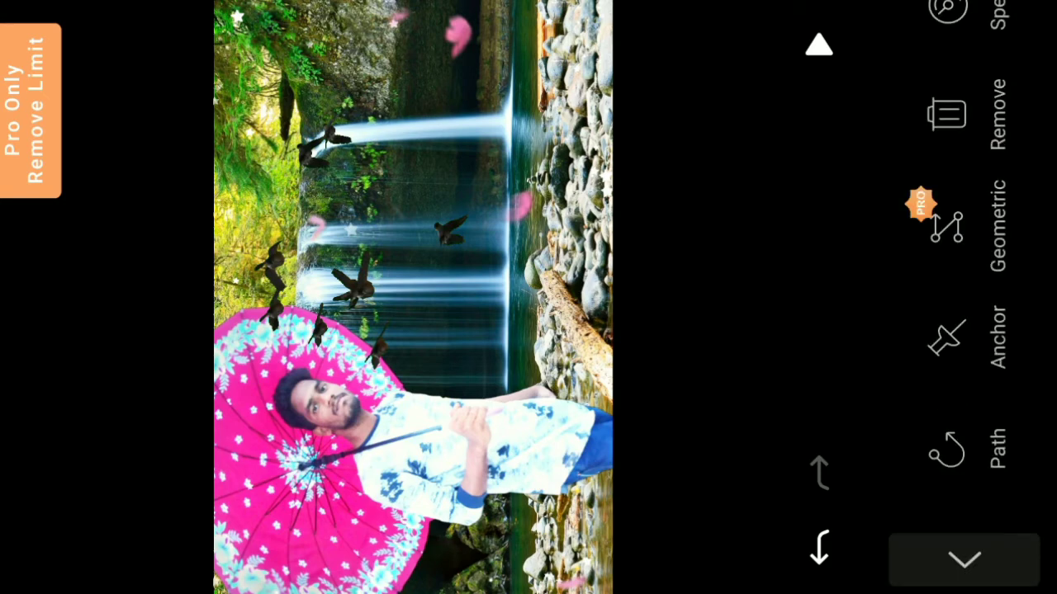
click(964, 560)
click(946, 247)
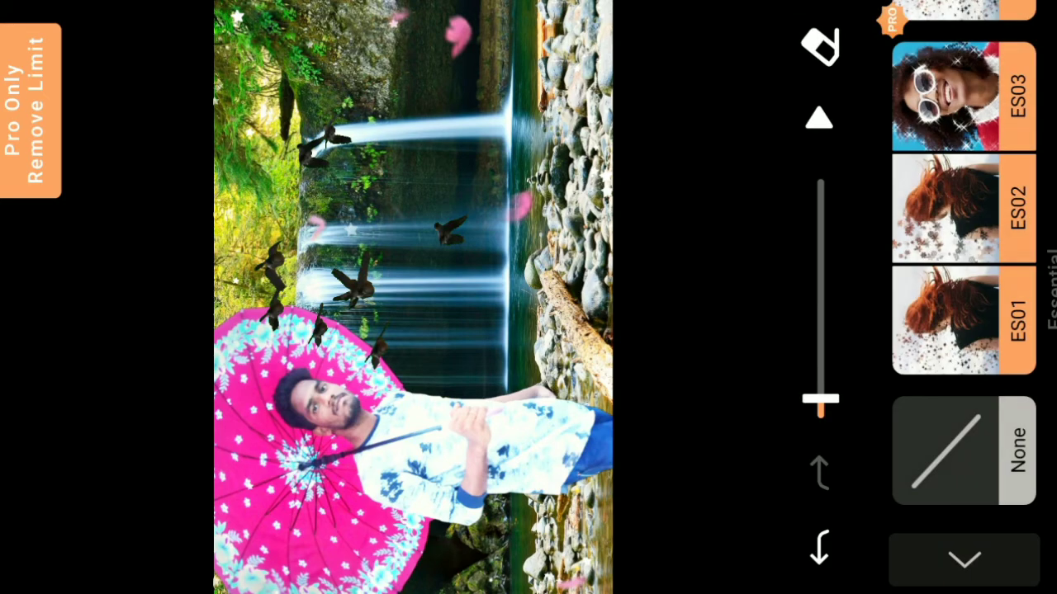
scroll(964, 268, up, 5)
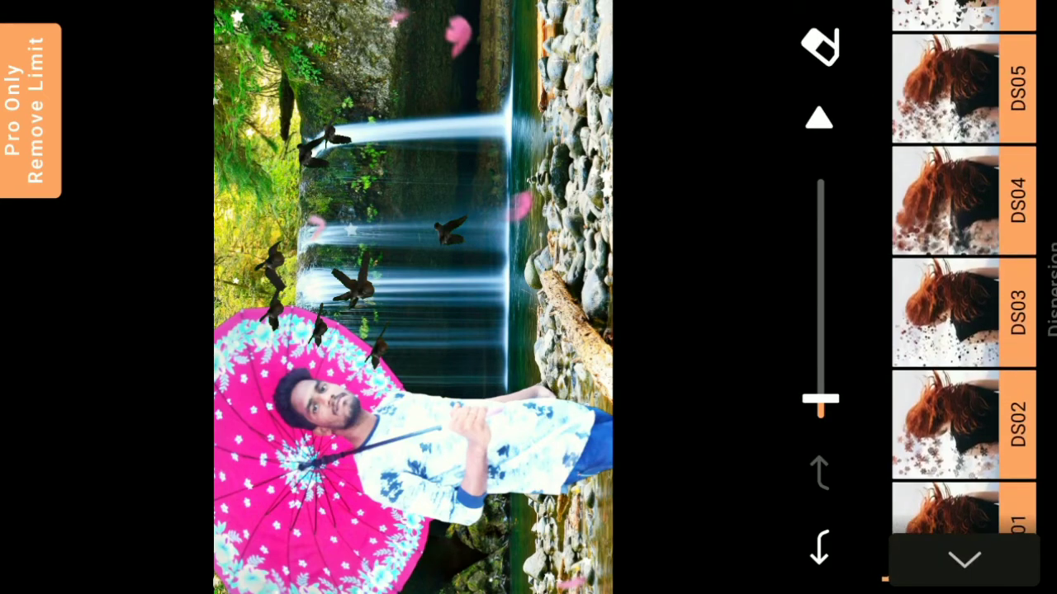
scroll(964, 267, down, 3)
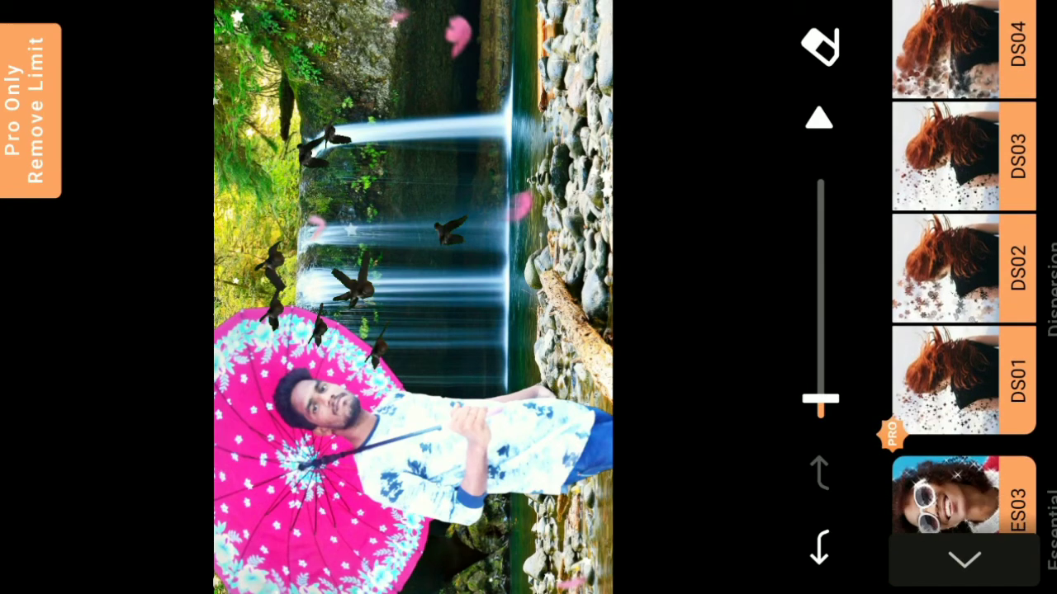